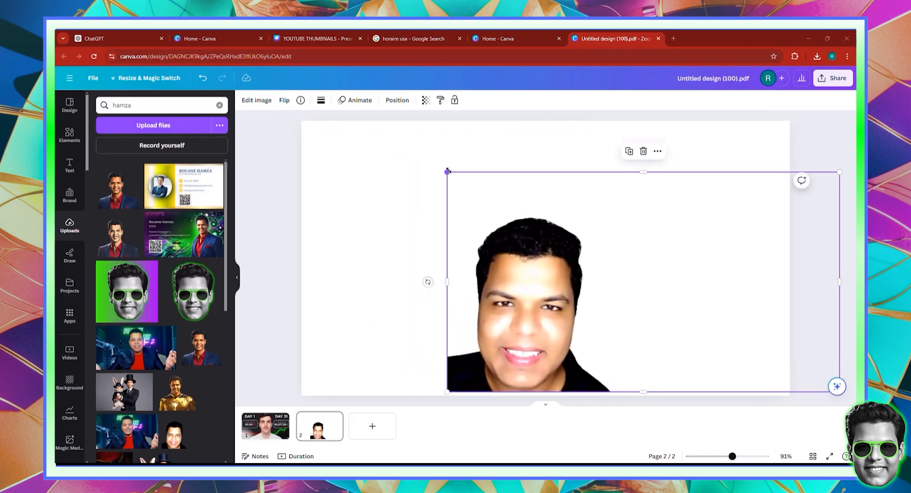
- Enlarge the cut-out face photo on page 2 to fit the page's lower-left corner and copy it
drag(447, 172, 313, 150)
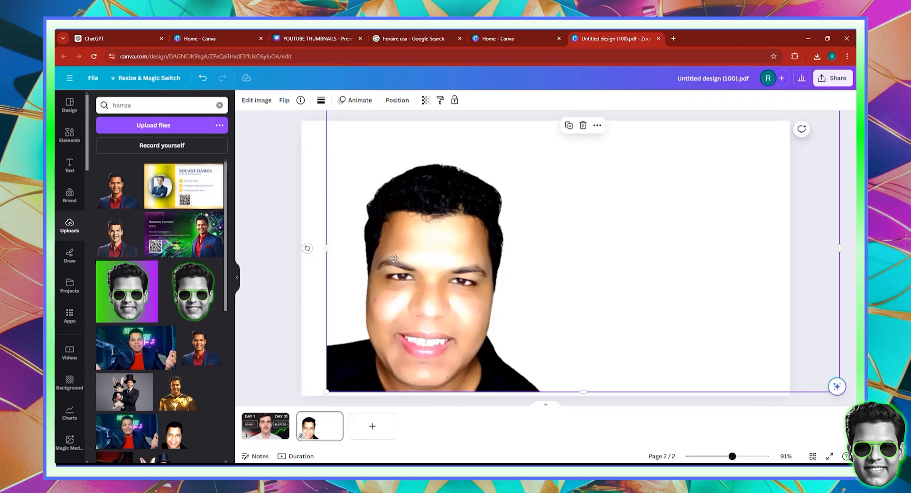
drag(411, 255, 389, 259)
right_click(418, 281)
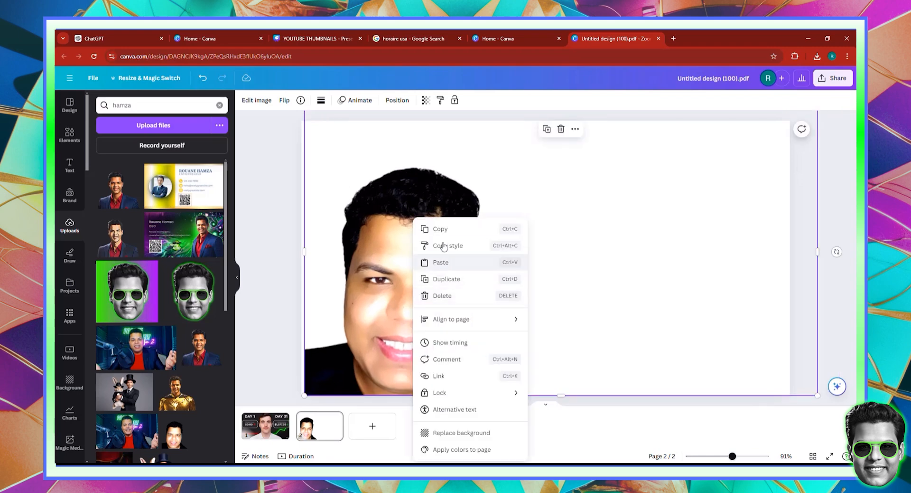
click(450, 237)
click(281, 204)
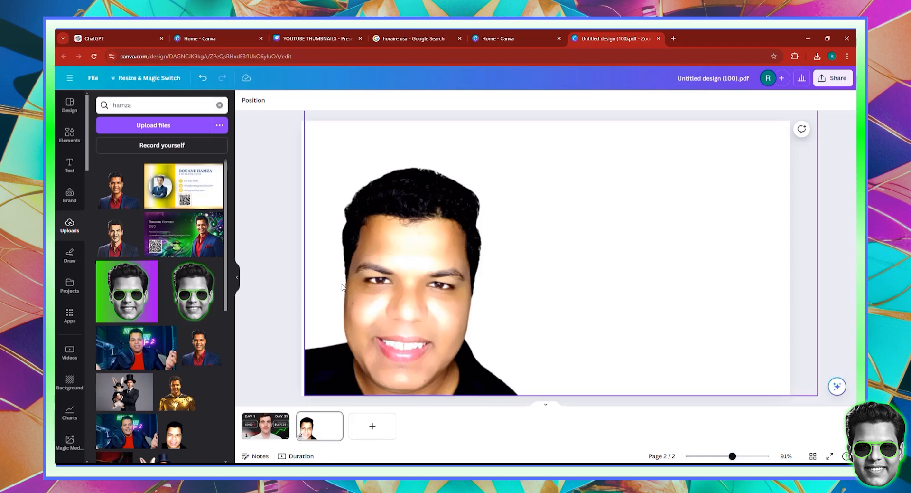
key(ctrl+v)
drag(535, 320, 638, 320)
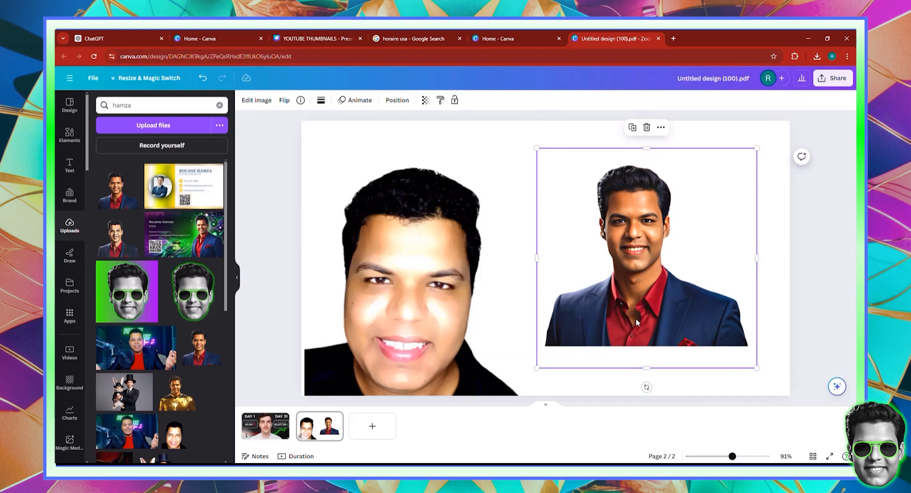
key(Delete)
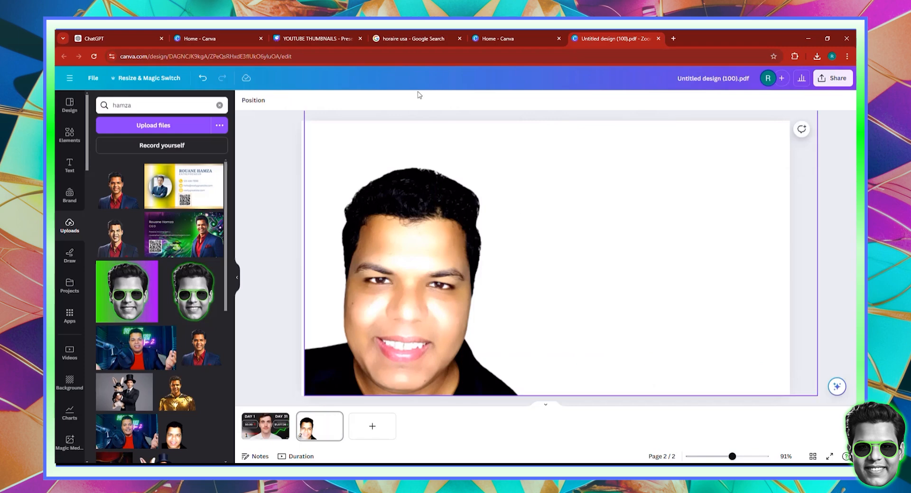
- Create a new custom-size design of 2000 × 2000 px from the Canva home page
click(493, 38)
click(784, 81)
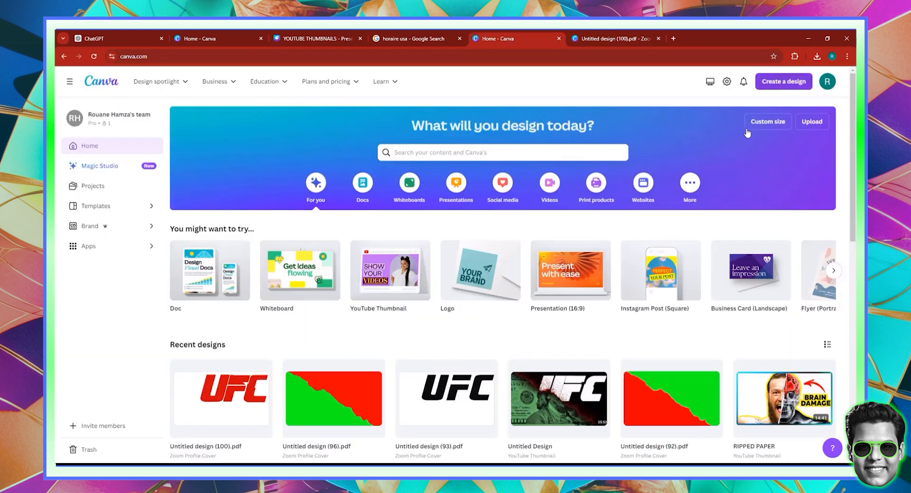
click(682, 337)
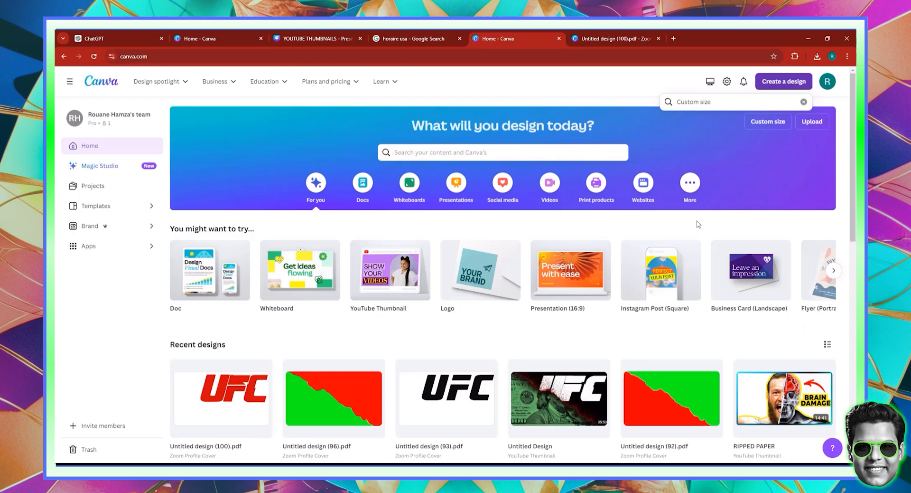
text(2)
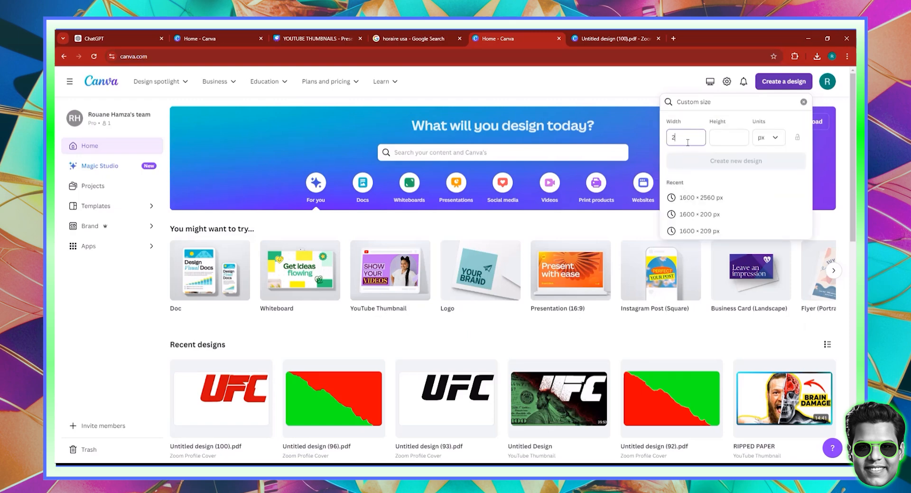
text(000)
click(748, 143)
text(2)
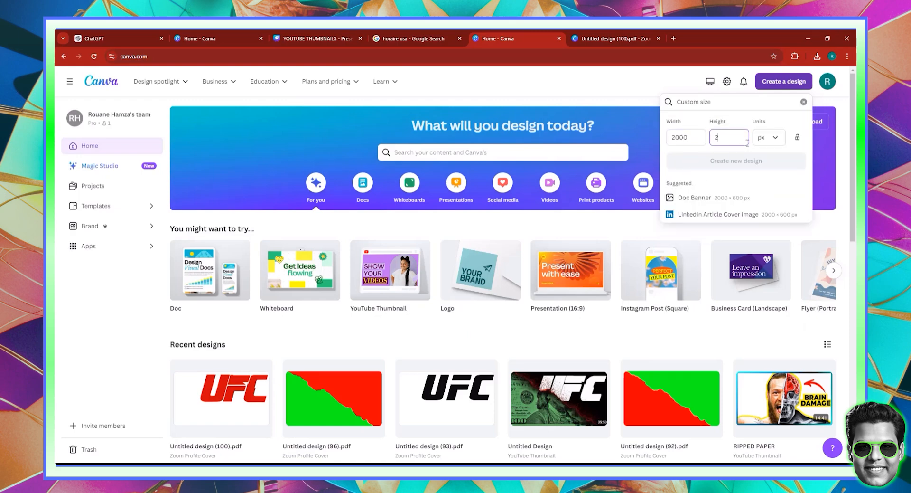
text(000)
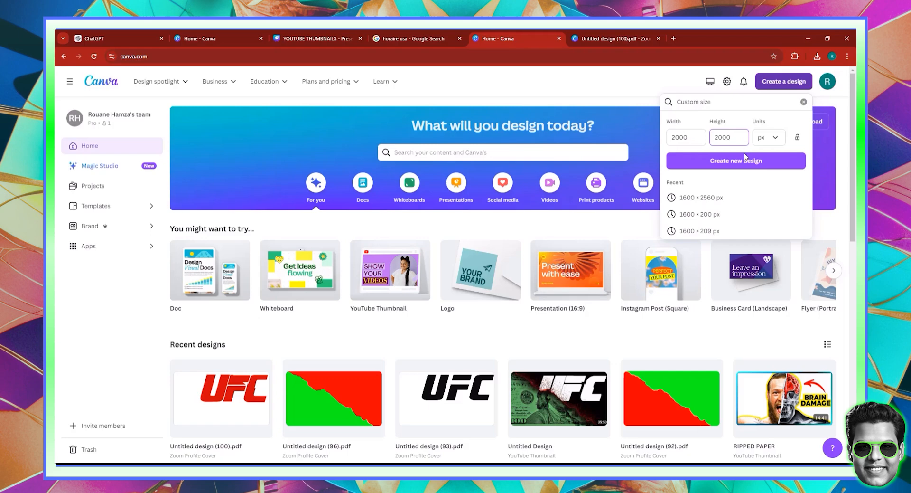
click(745, 158)
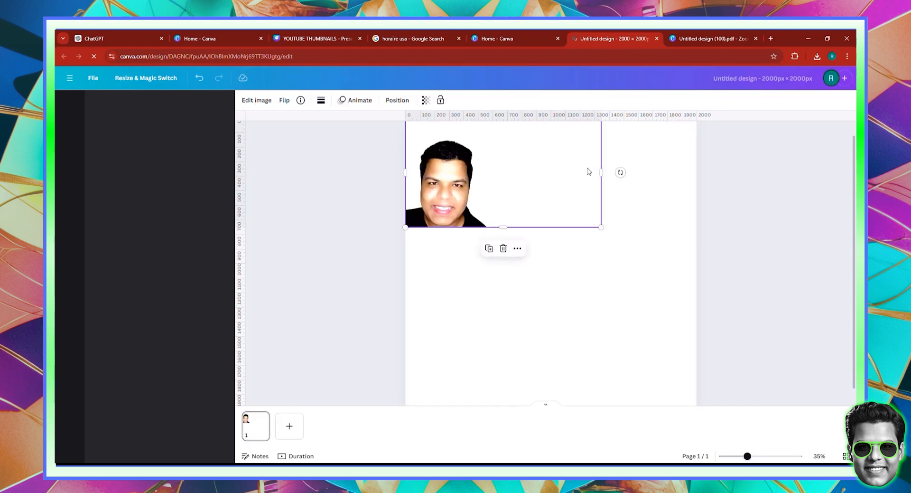
- Enlarge the face photo on the square page and position it so the face fills most of the canvas above the bottom edge
drag(588, 156, 713, 387)
drag(430, 186, 465, 175)
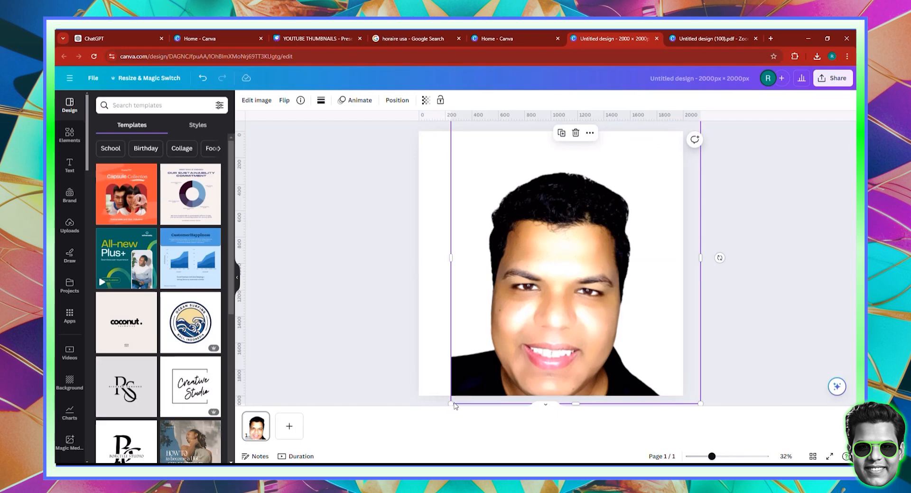
scroll(468, 391, down, 1)
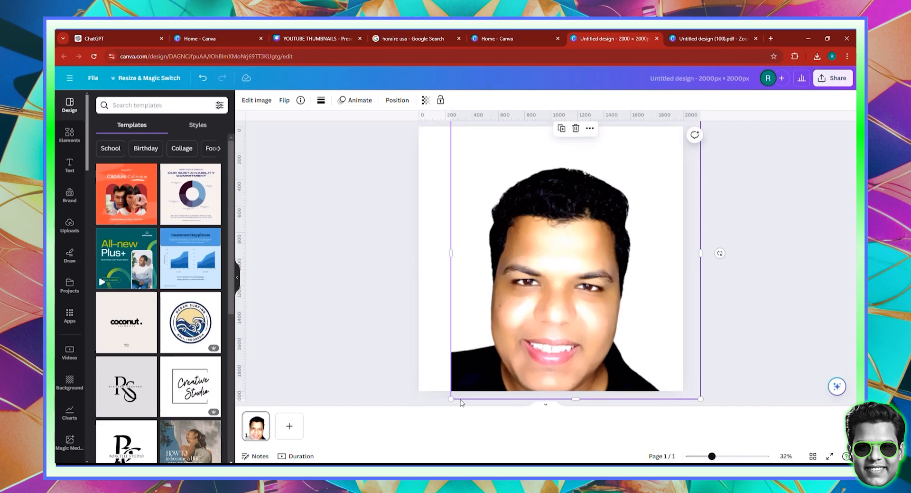
drag(446, 401, 445, 403)
drag(504, 371, 503, 361)
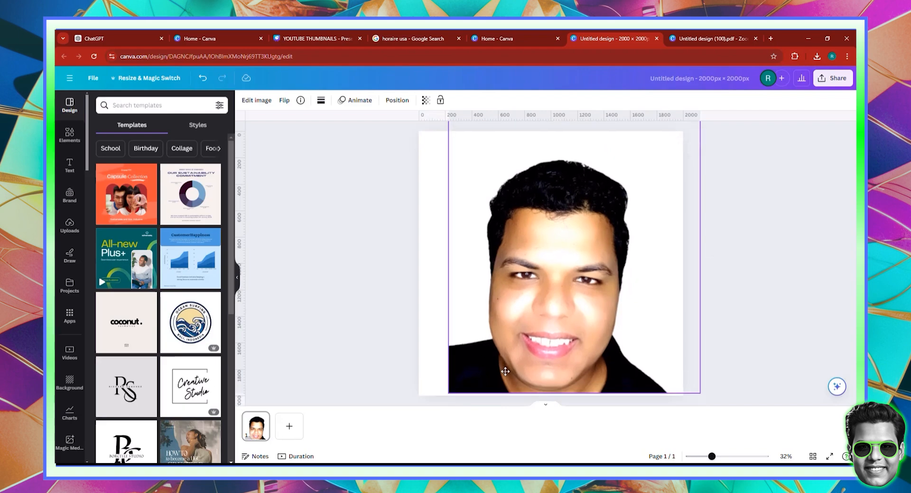
click(764, 361)
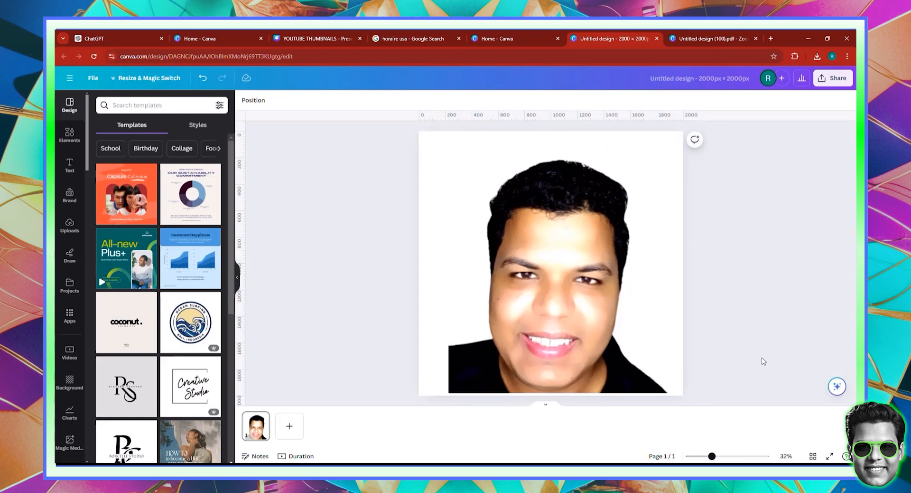
- Download the square face design as a PNG at 2,000 × 2,000 px
click(833, 78)
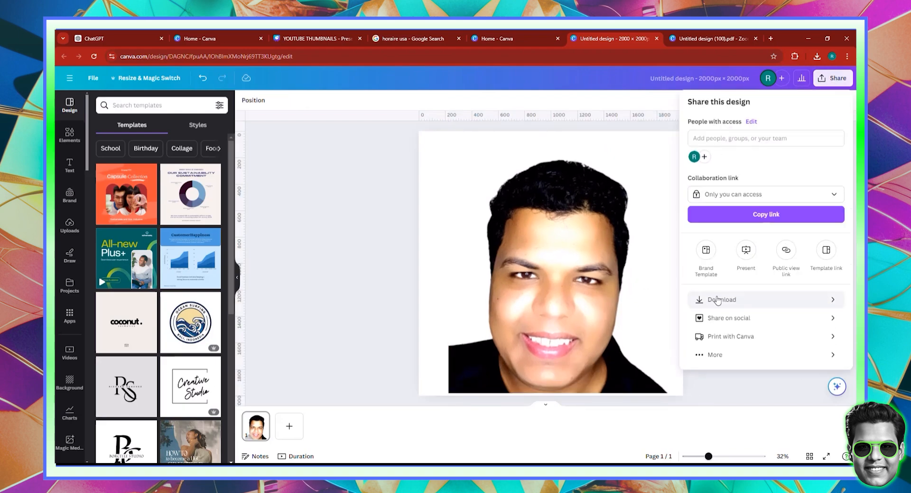
click(717, 298)
click(733, 195)
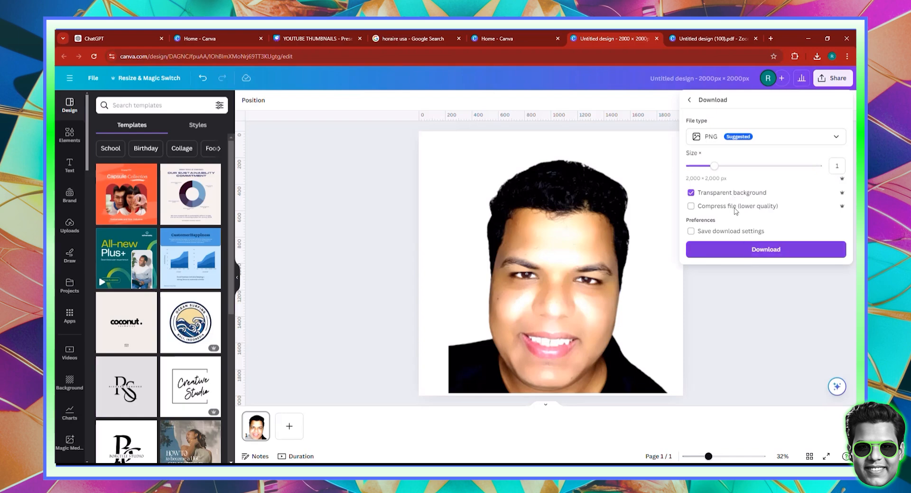
click(731, 194)
click(768, 253)
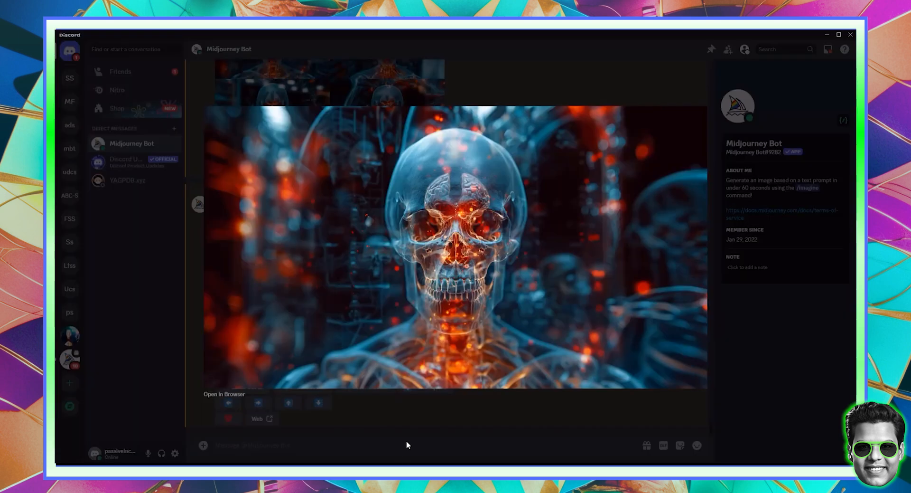
- Switch to Discord and create a new server of your own named "viral thumbnails server"
click(406, 445)
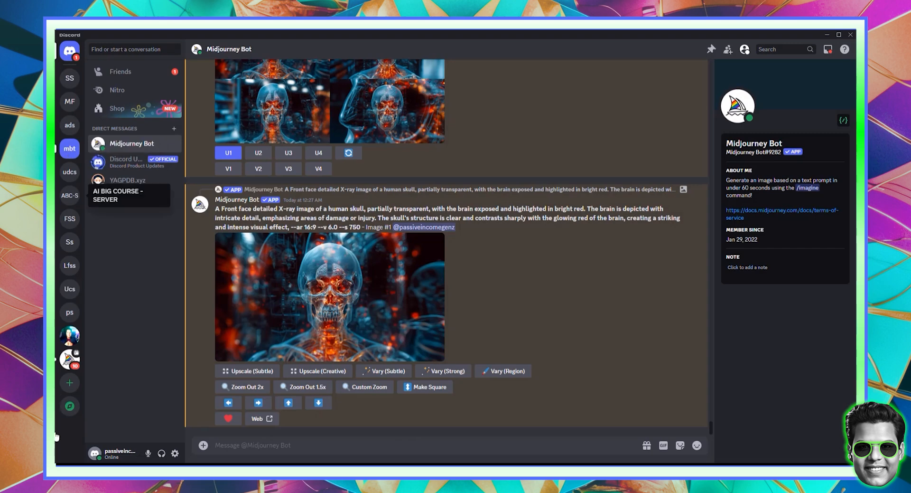
click(70, 387)
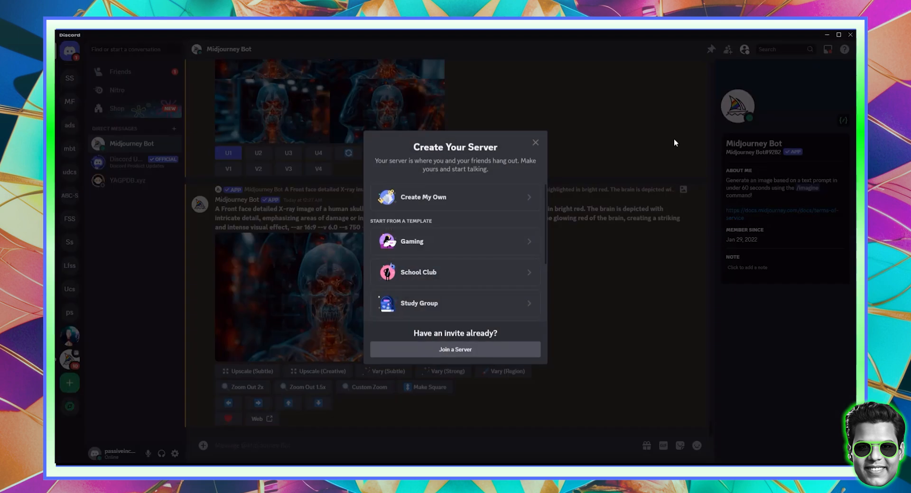
click(438, 201)
click(449, 237)
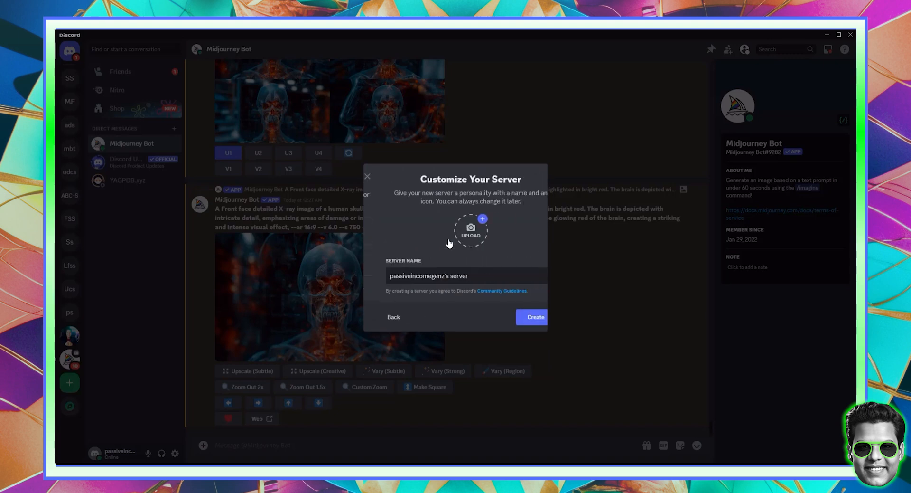
triple_click(432, 280)
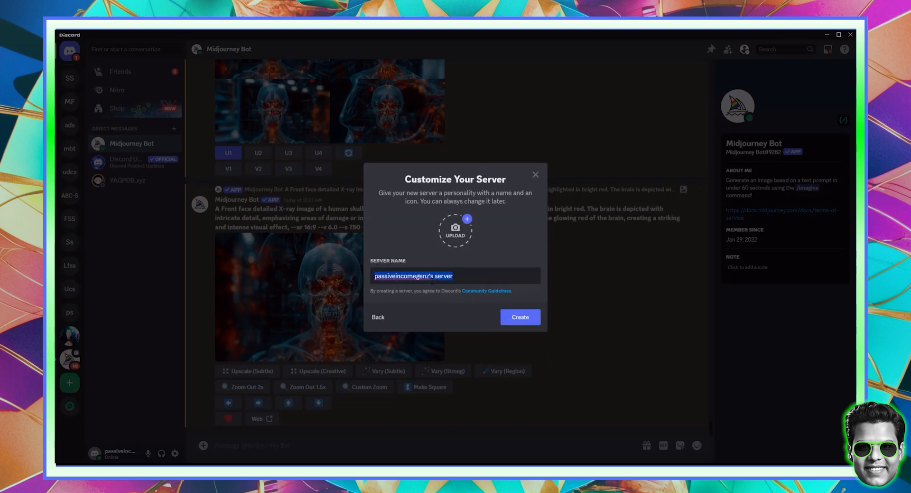
text(th)
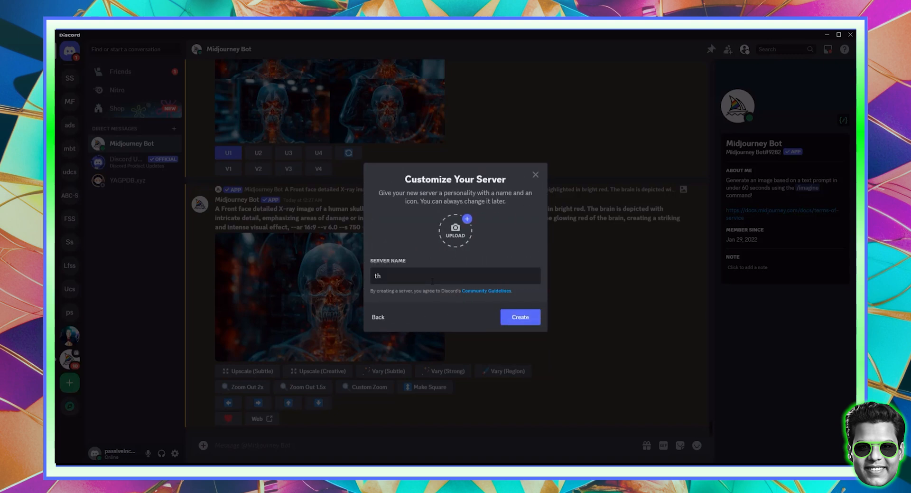
key(BackSpace)
key(BackSpace)
text(viral thumbnails servzeer)
click(522, 316)
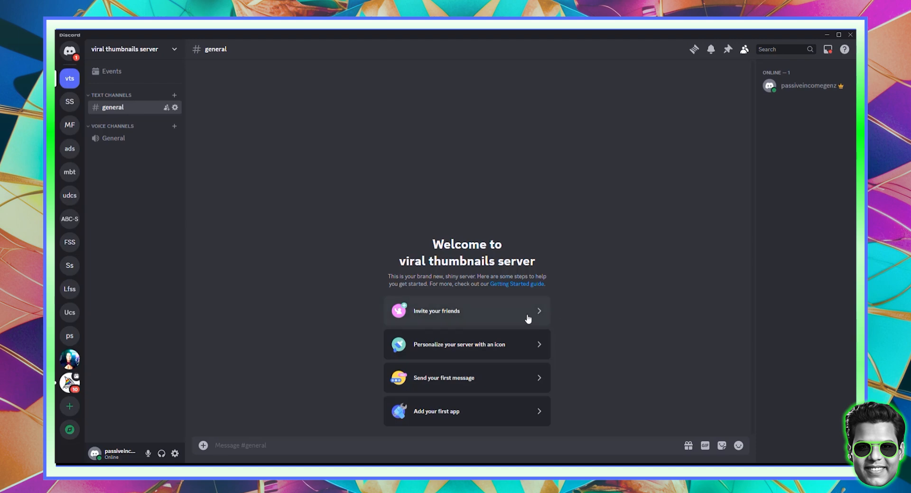
- Find the Midjourney Bot in the Midjourney server and request adding it to the "viral thumbnails server"
click(69, 391)
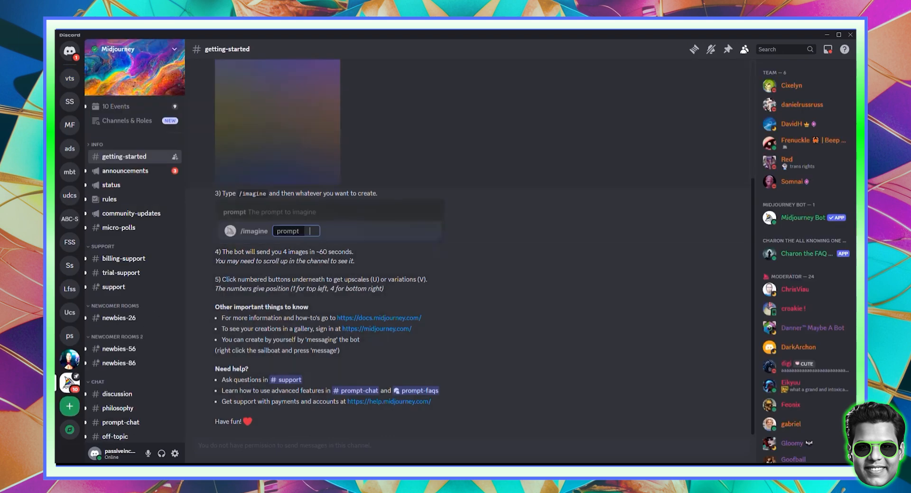
click(813, 220)
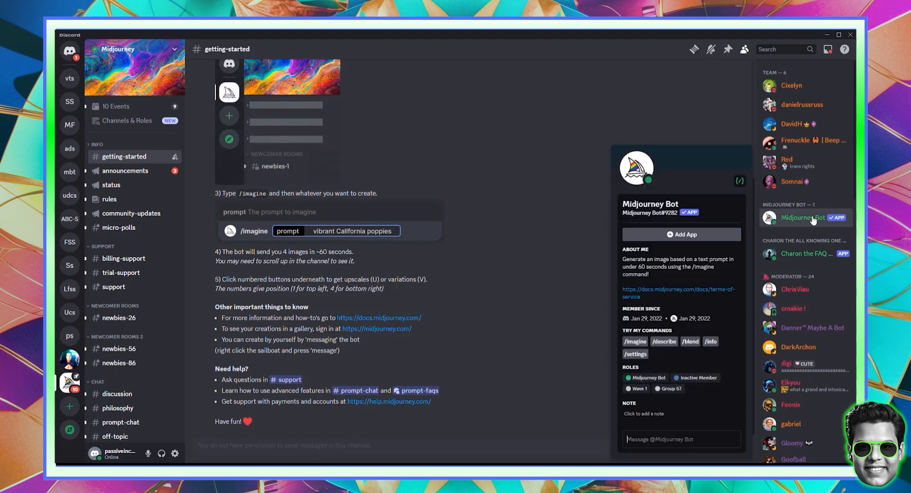
click(680, 235)
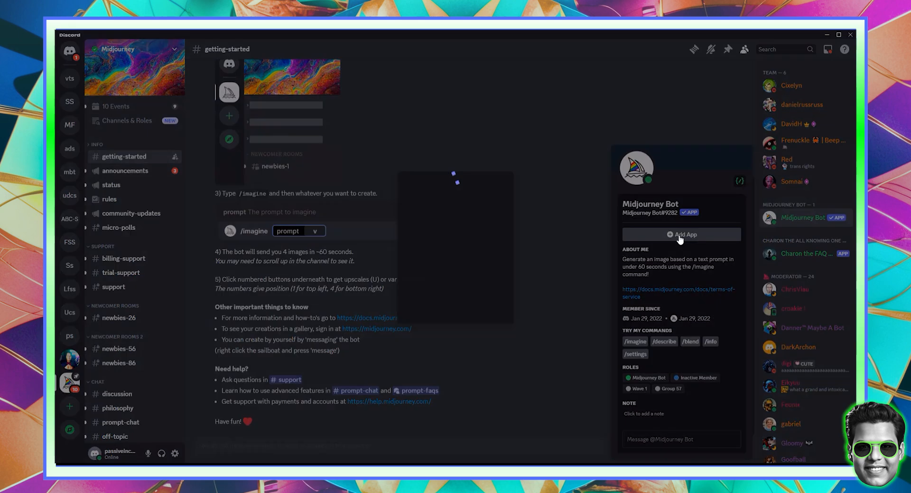
click(465, 277)
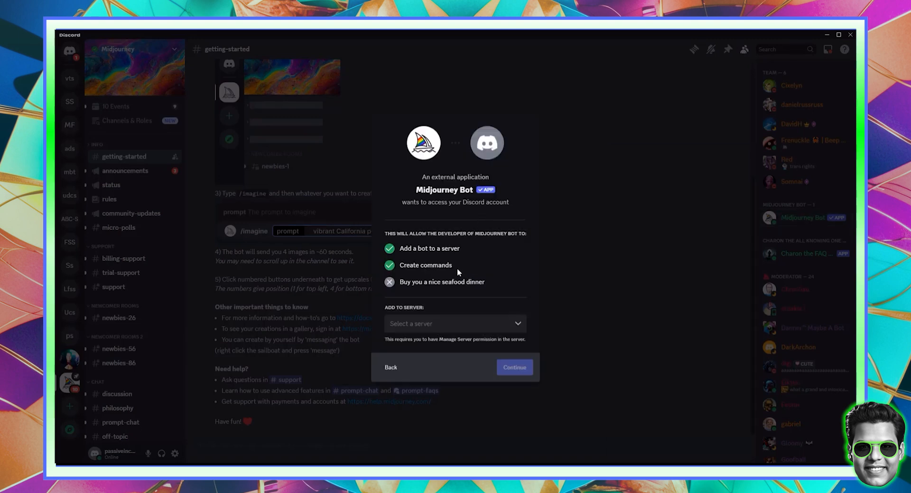
click(522, 325)
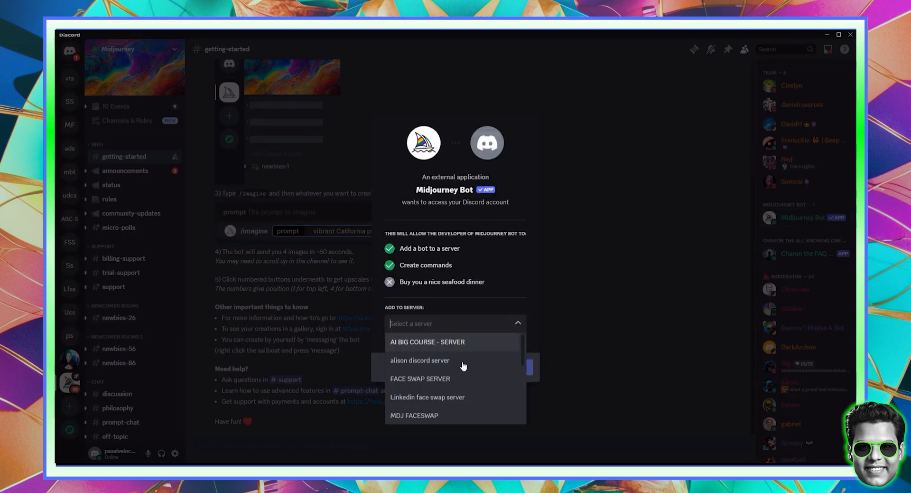
scroll(446, 382, down, 3)
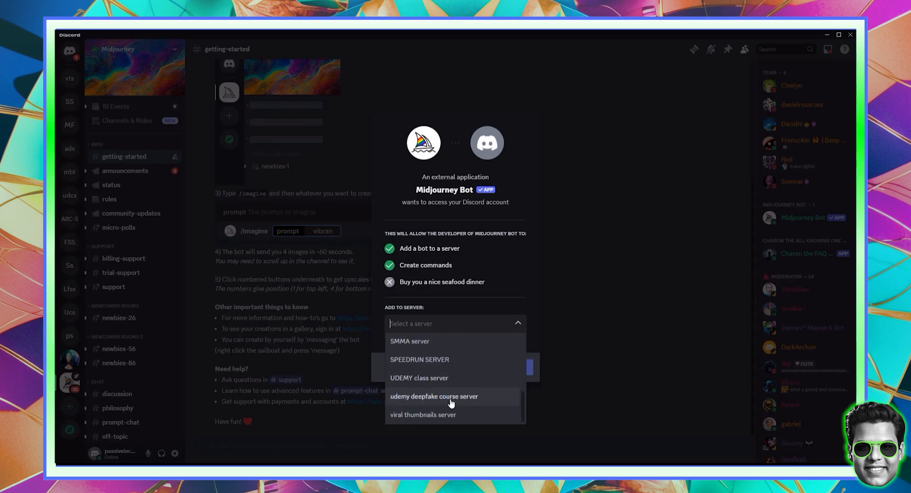
click(434, 416)
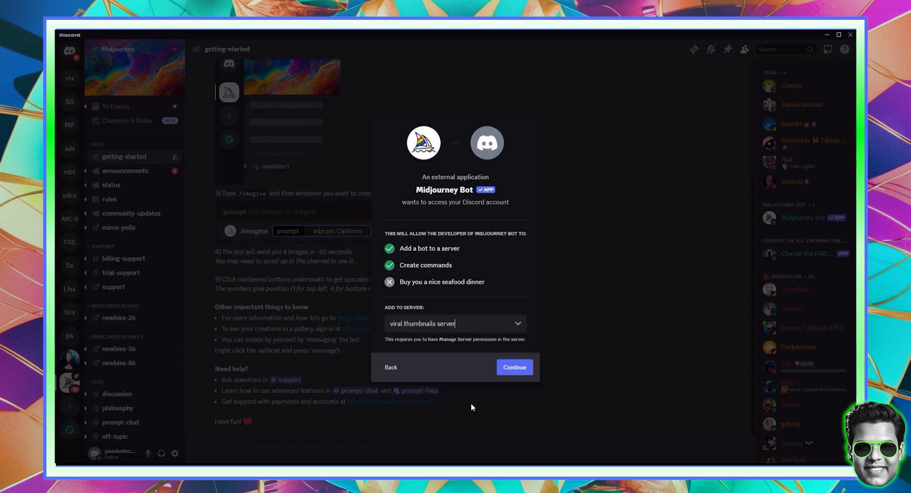
click(500, 374)
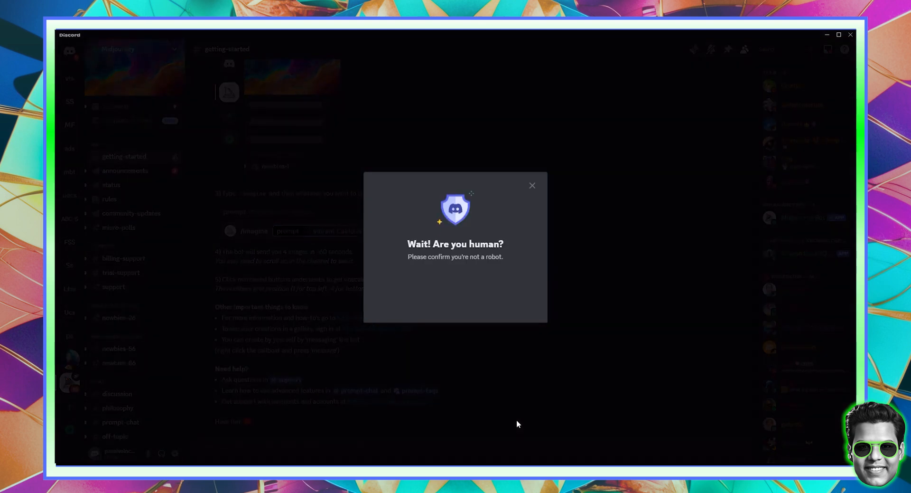
- Complete the human verification to authorize the bot and go to the "viral thumbnails server"
click(406, 288)
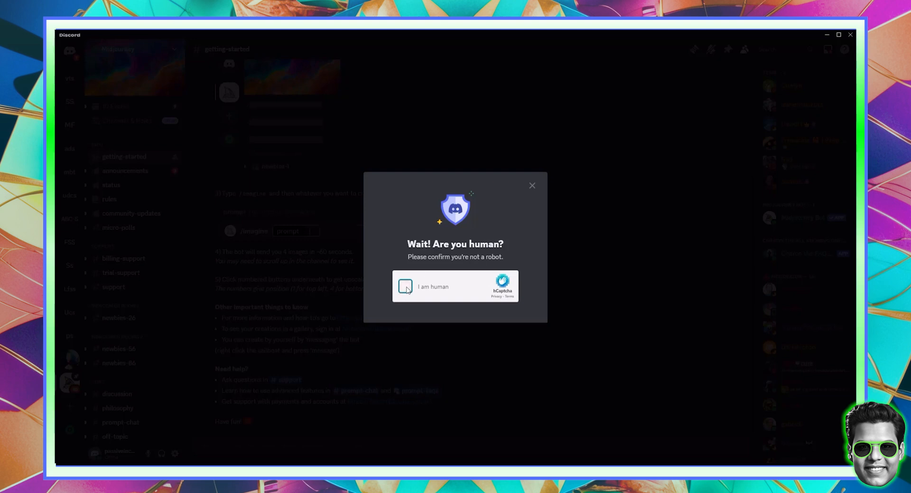
click(406, 289)
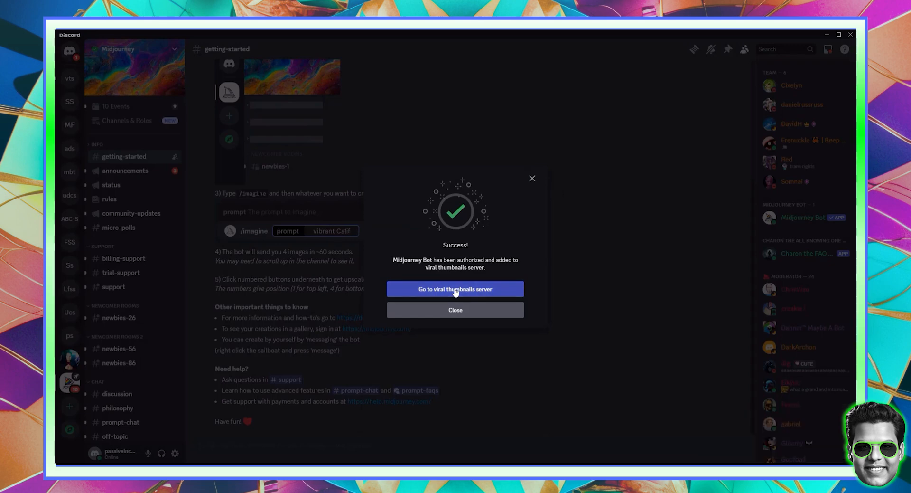
click(455, 290)
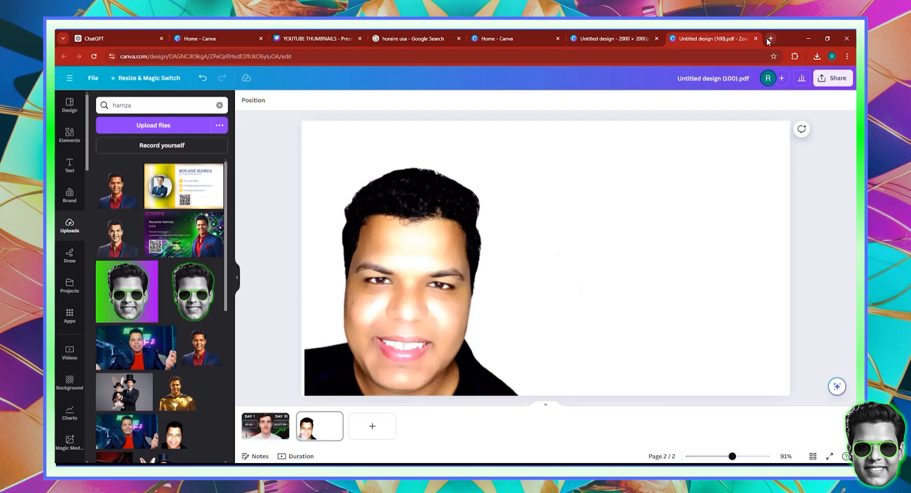
- Open the InsightFace bot's authorization link in a new browser tab and copy its address
click(769, 38)
text(app)
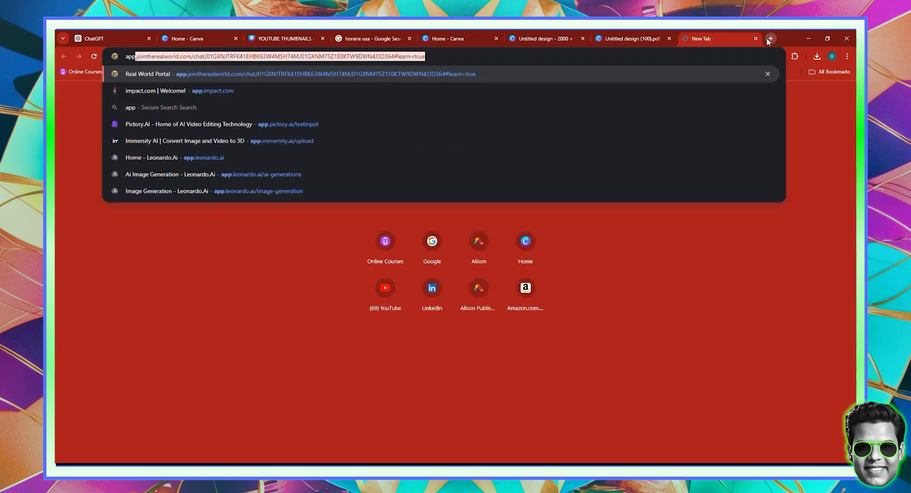
key(BackSpace)
key(BackSpace)
key(BackSpace)
key(BackSpace)
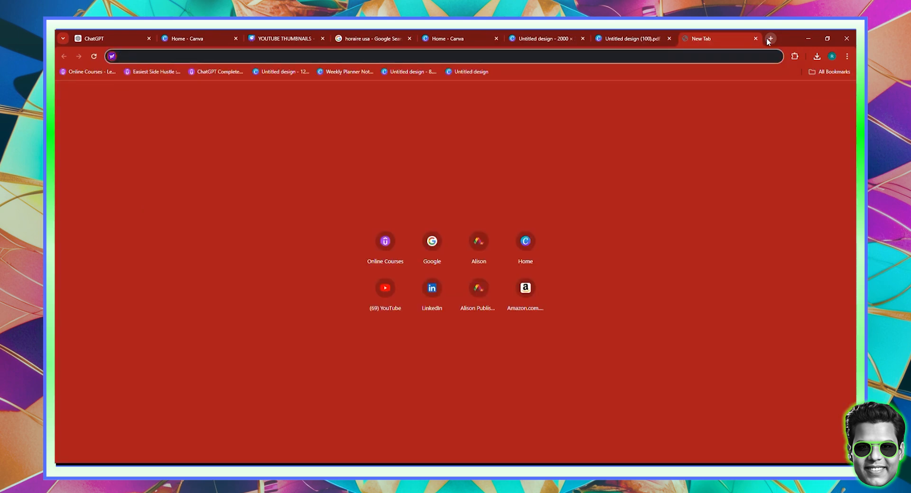
key(ctrl+v)
key(Return)
click(198, 56)
key(ctrl+c)
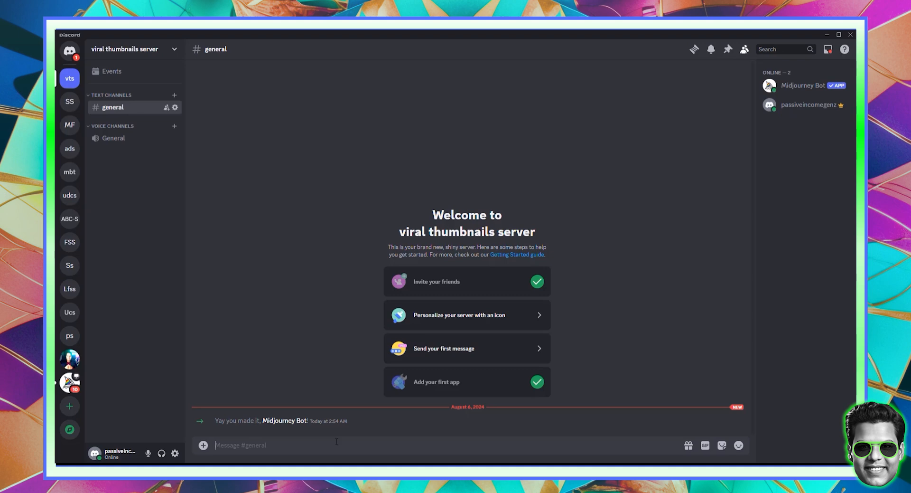
- Switch to Discord and post the copied InsightFace authorization link in the general channel of the "viral thumbnails server"
click(336, 441)
key(ctrl+v)
key(Return)
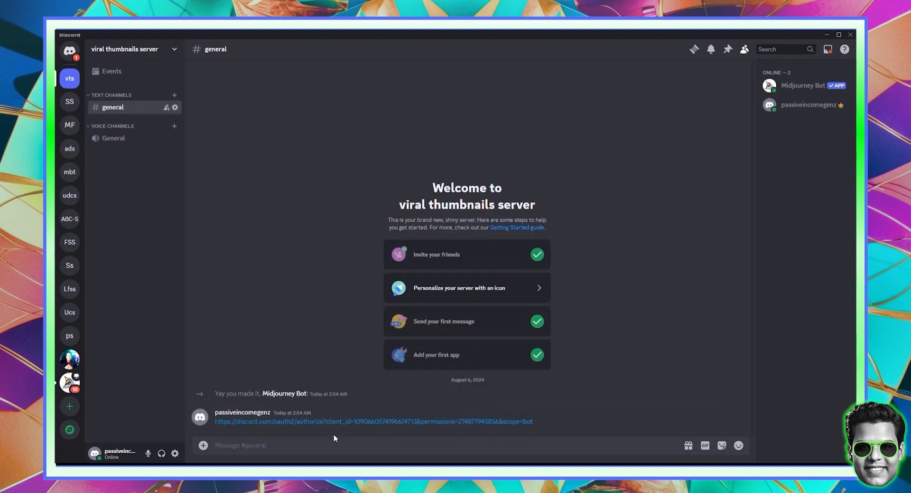
- Authorize InsightFace for the "viral thumbnails server" from the posted link, complete the human verification and dismiss the confirmation
click(337, 422)
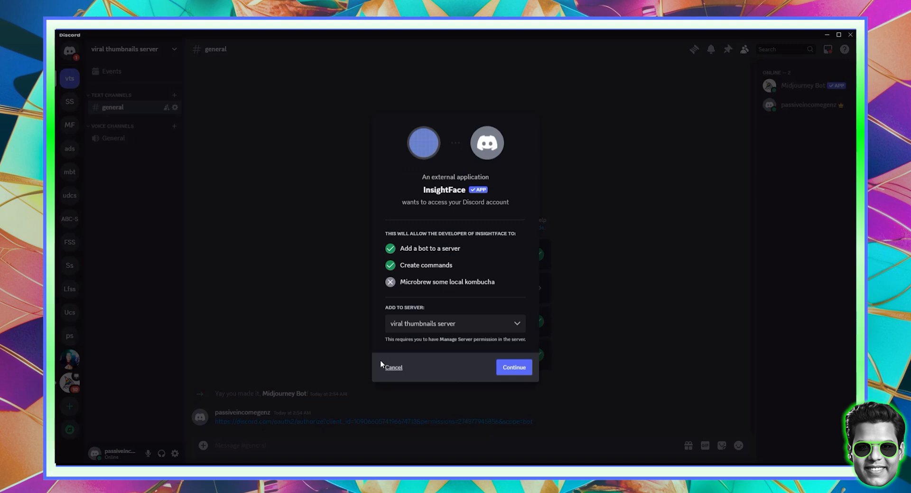
click(525, 368)
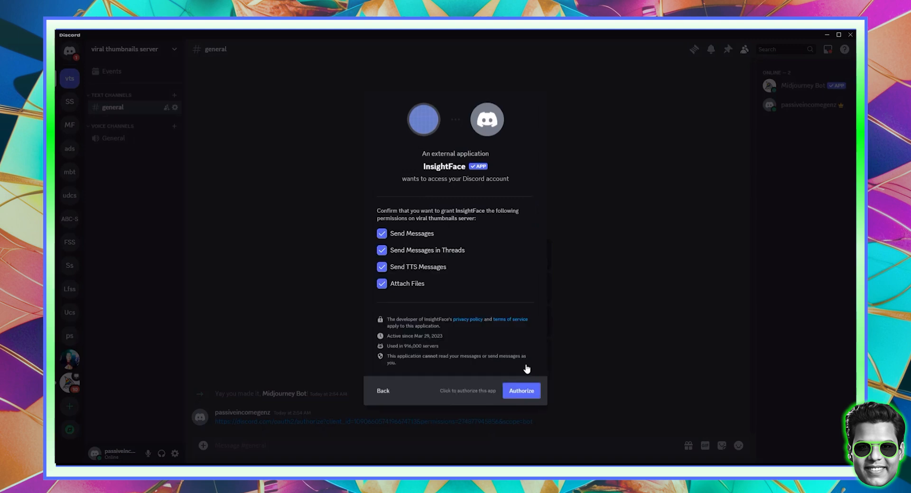
click(532, 394)
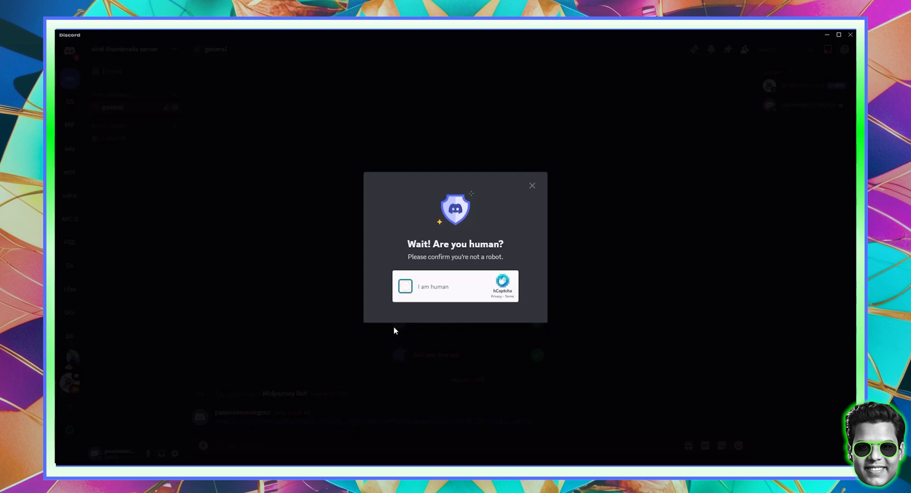
click(405, 287)
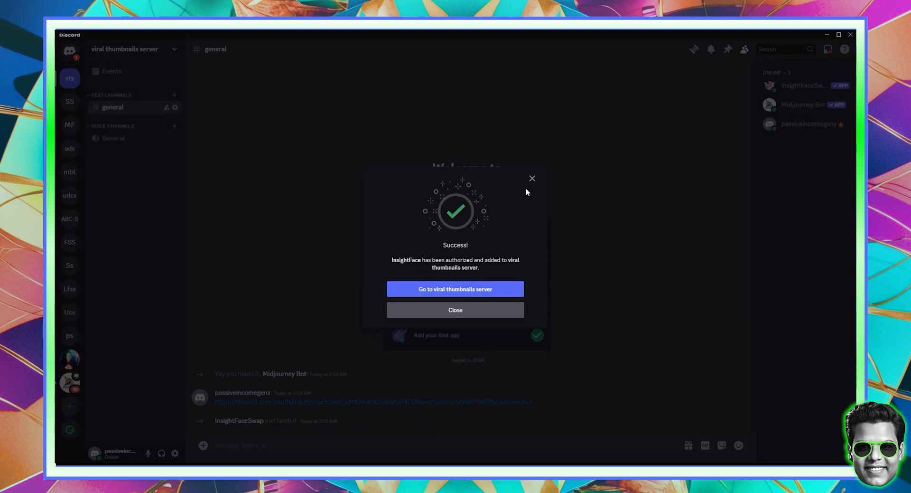
click(532, 179)
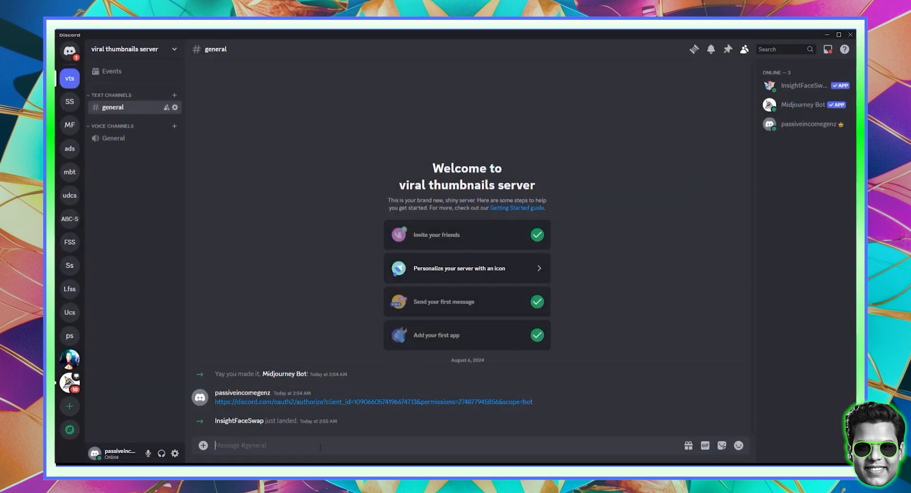
- Run InsightFaceSwap's /setid command in the general channel with the person's first name as the idname
text(/)
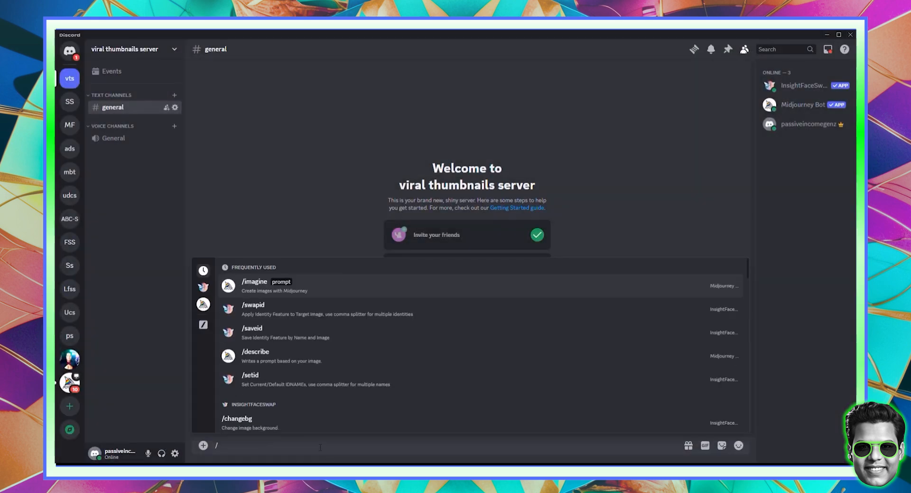
click(267, 382)
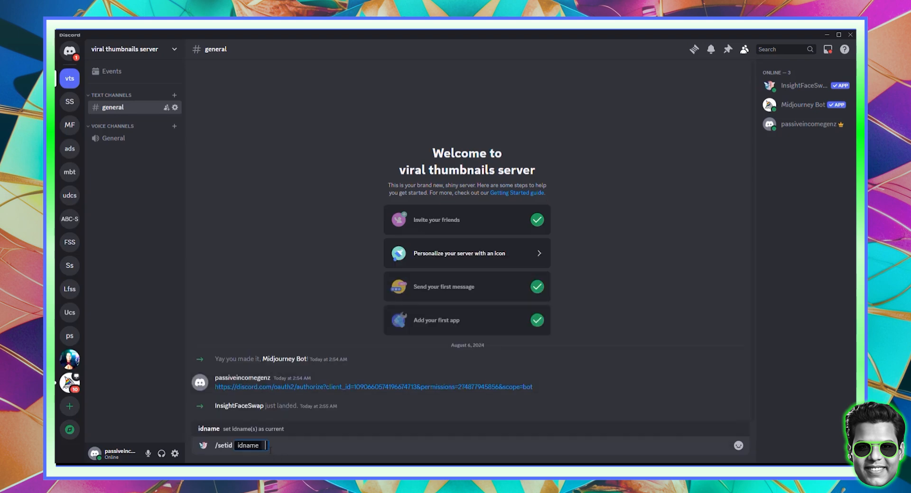
text(hamza)
key(Return)
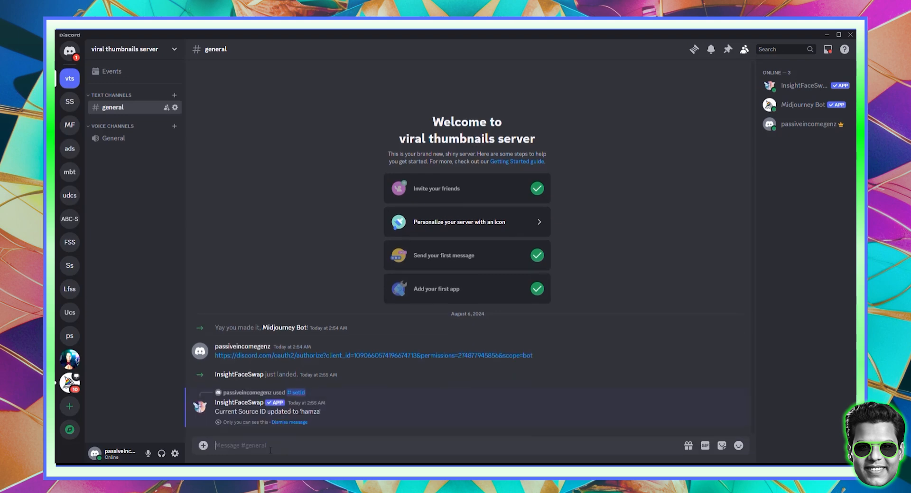
- Run /saveid with the downloaded square face PNG as the image and the person's first name as the idname
text(/saveid idname)
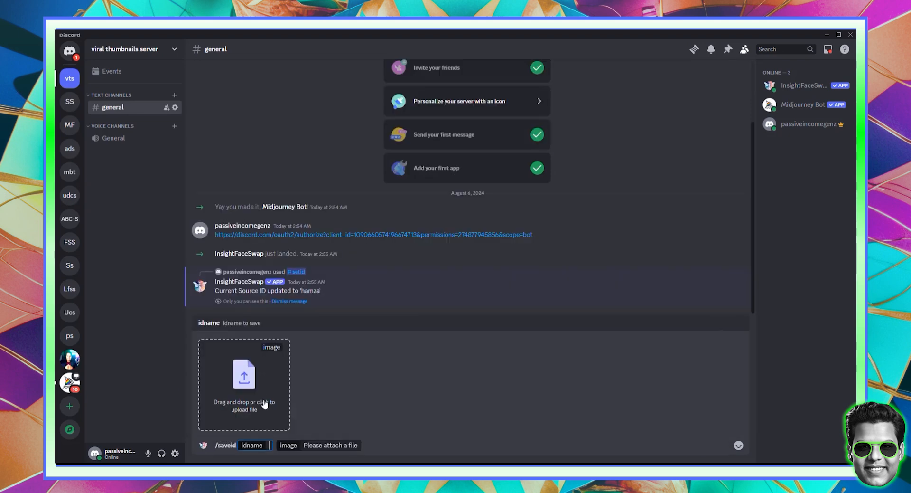
click(264, 404)
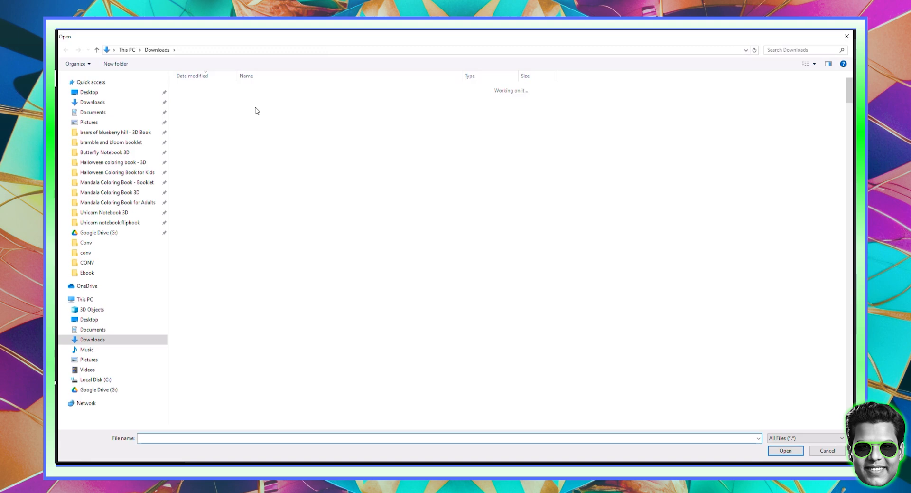
double_click(256, 99)
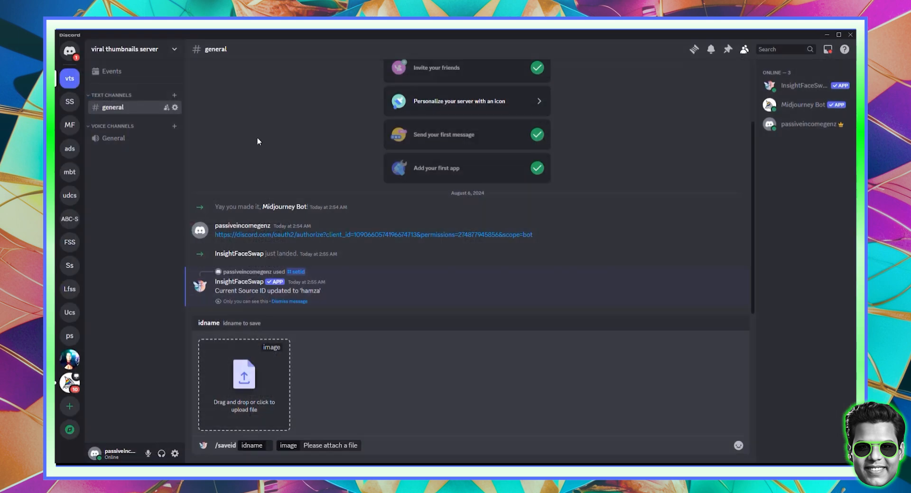
click(268, 445)
text(hamza)
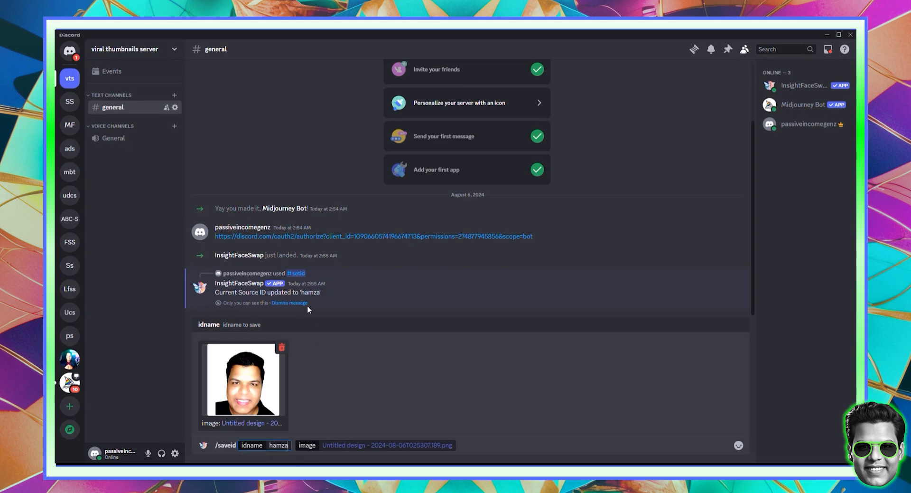
click(441, 446)
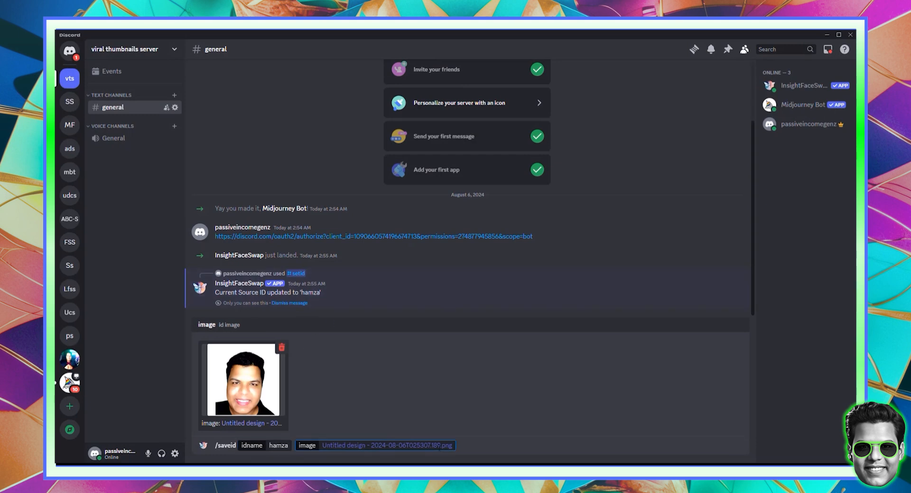
key(Return)
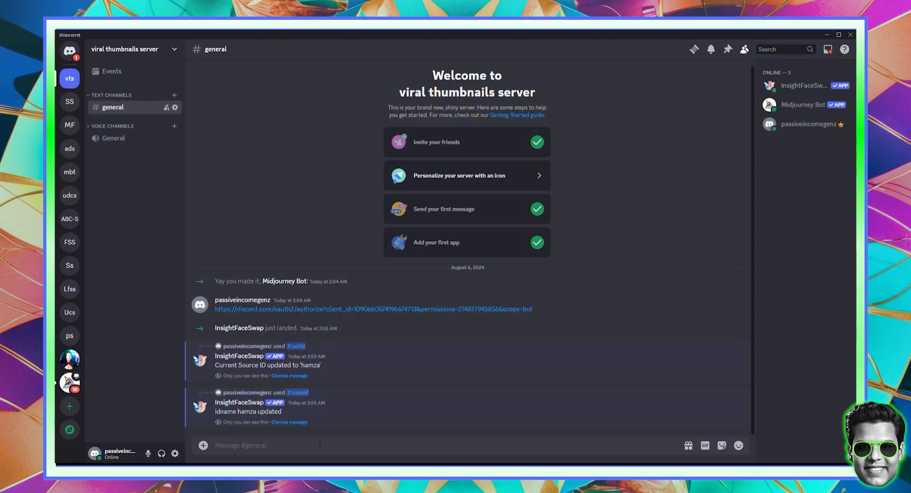
- Start an /imagine prompt "professional indian man with black hair and a great black costume and a red shirt looking sharp, and charismatic, looking directly at the camera,"
text(/)
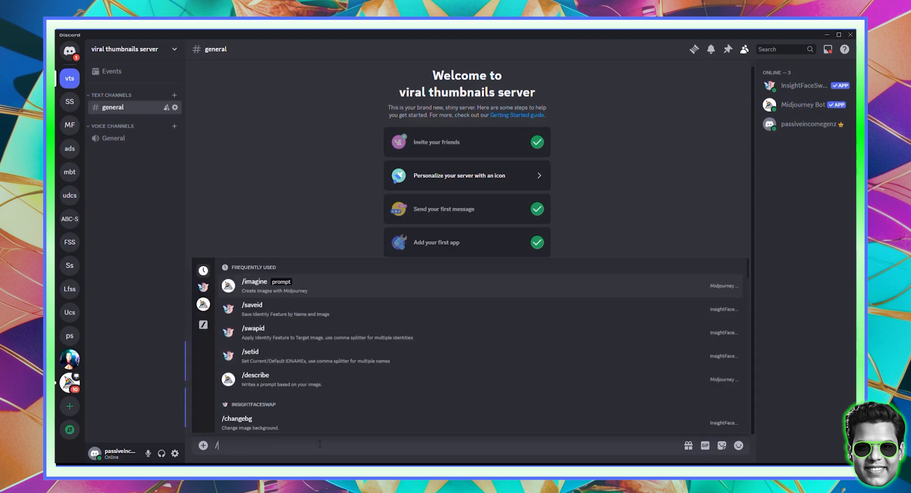
click(275, 286)
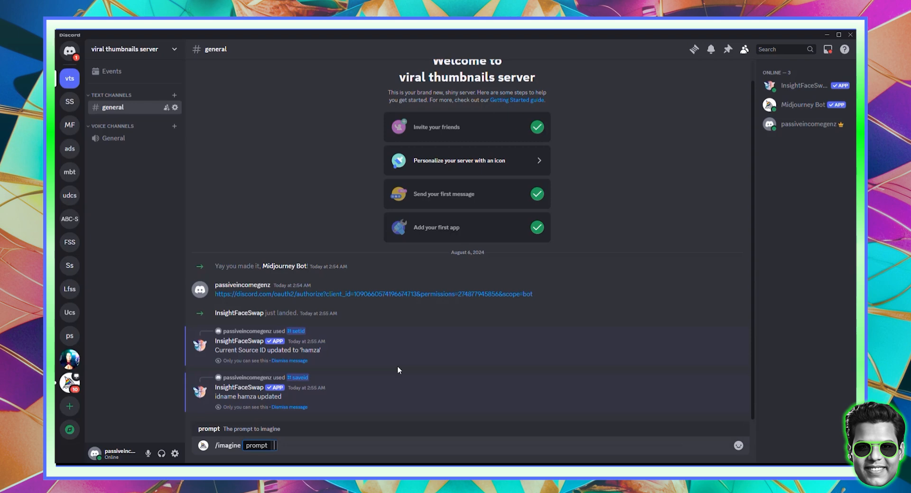
text(professional indian man with bl)
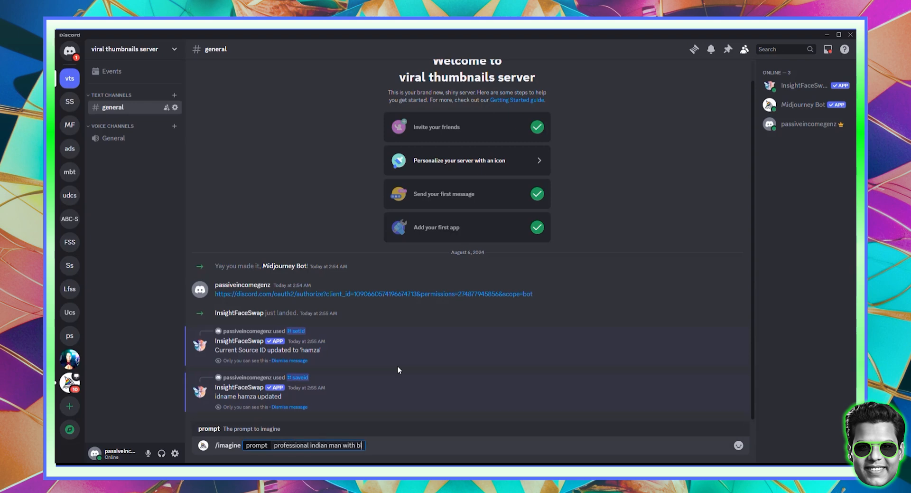
text(ack hair and a)
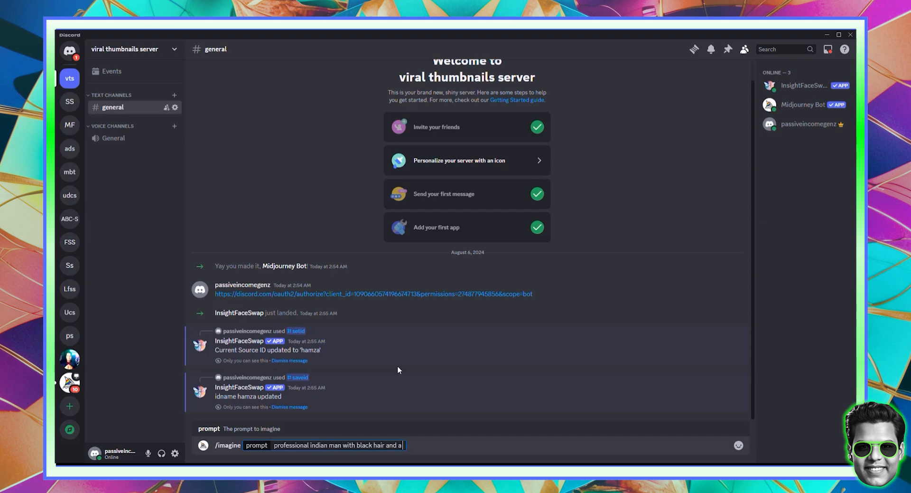
text( great black costume and)
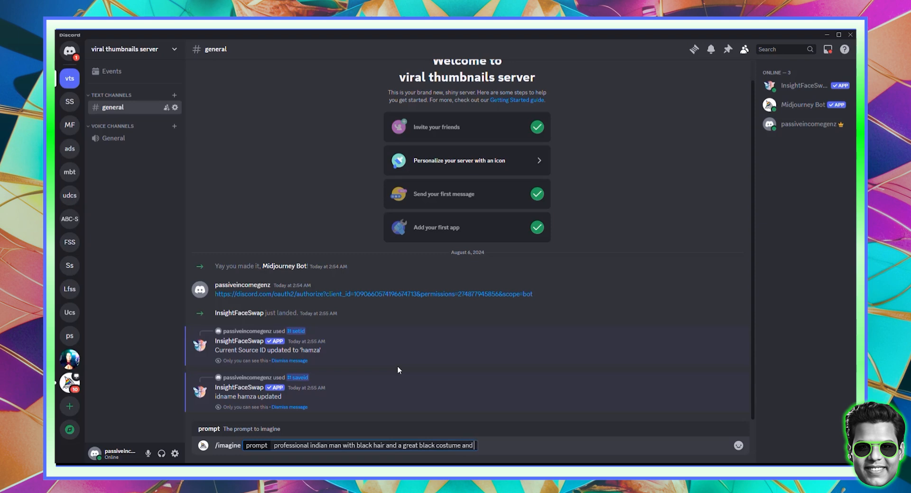
text( a red shirt looking s)
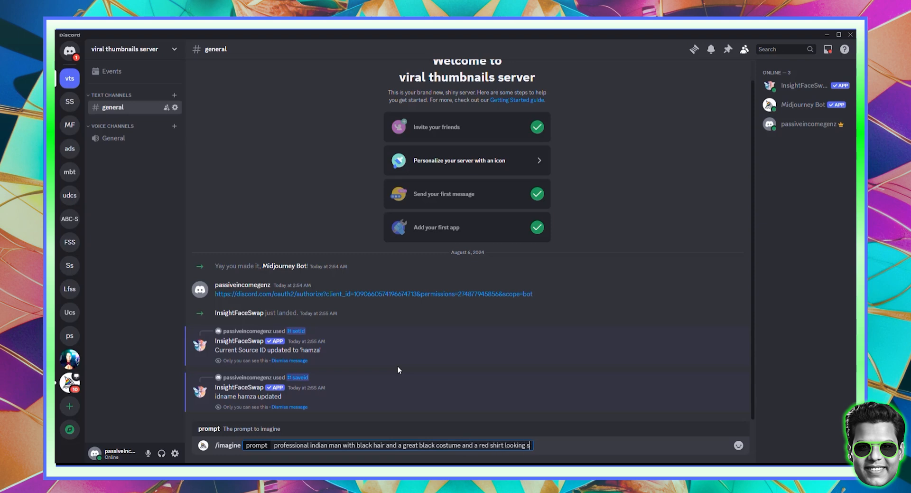
text(harp, and char)
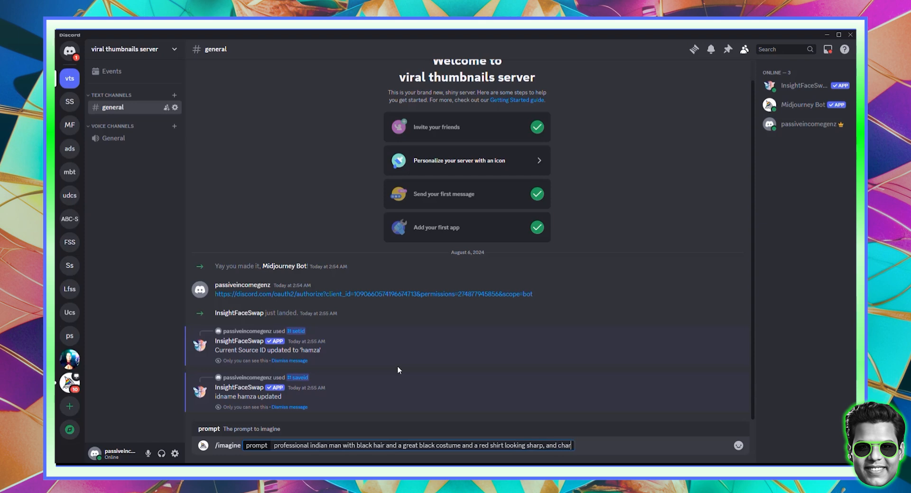
text(ismatic, looking directly)
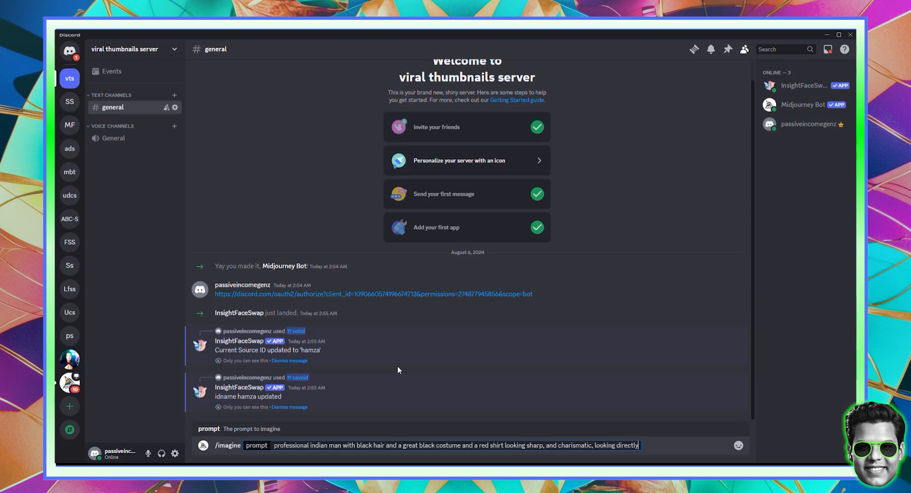
text( at the camera,)
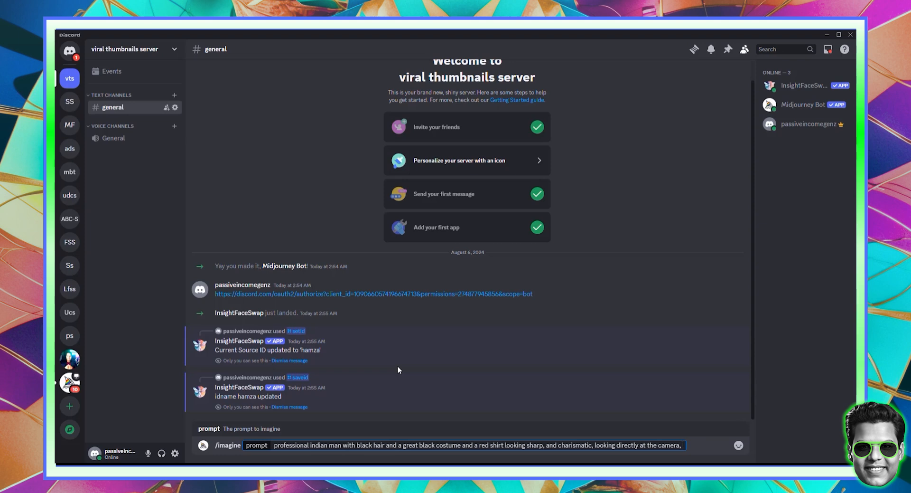
- Add the aspect ratio parameter "--ar 16:9" to the end of the /imagine prompt
text( --ar)
key(Right)
text(:)
key(Page_Up)
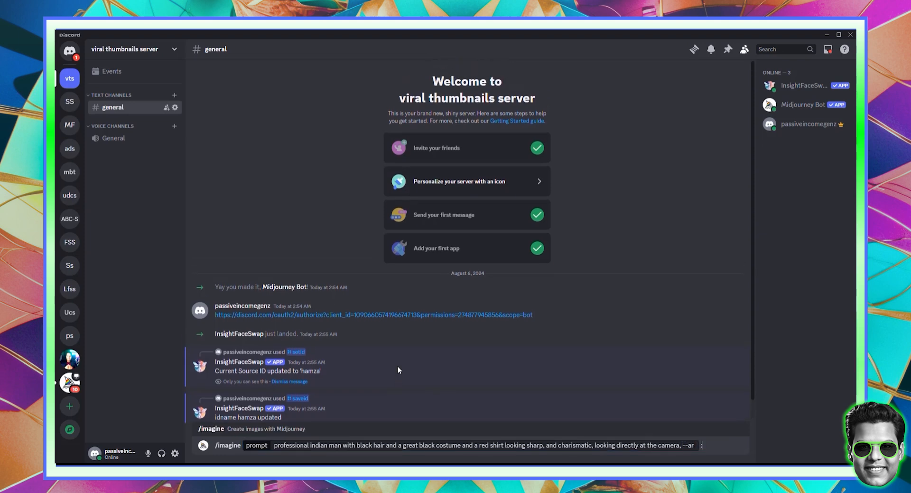
key(Left)
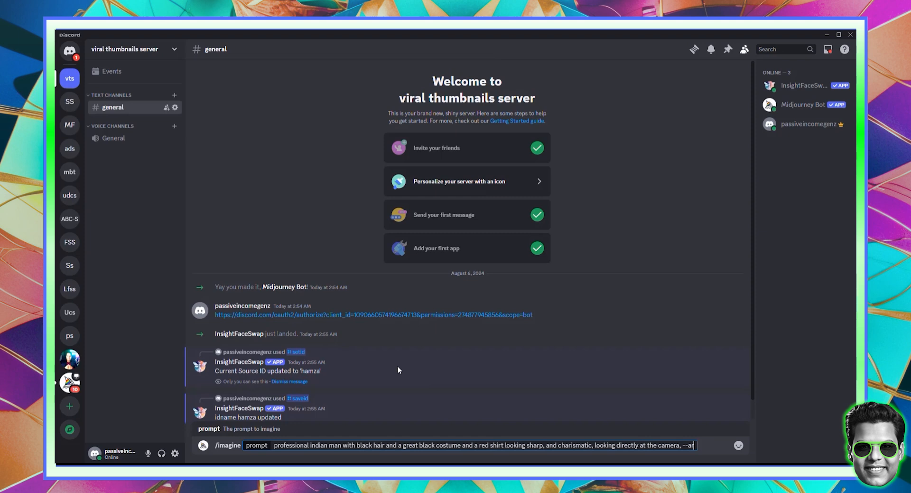
text(16)
text(:9)
- Insert "Upper Body Realistic Photo of a" at the beginning of the /imagine prompt, before "professional indian man"
text(Up)
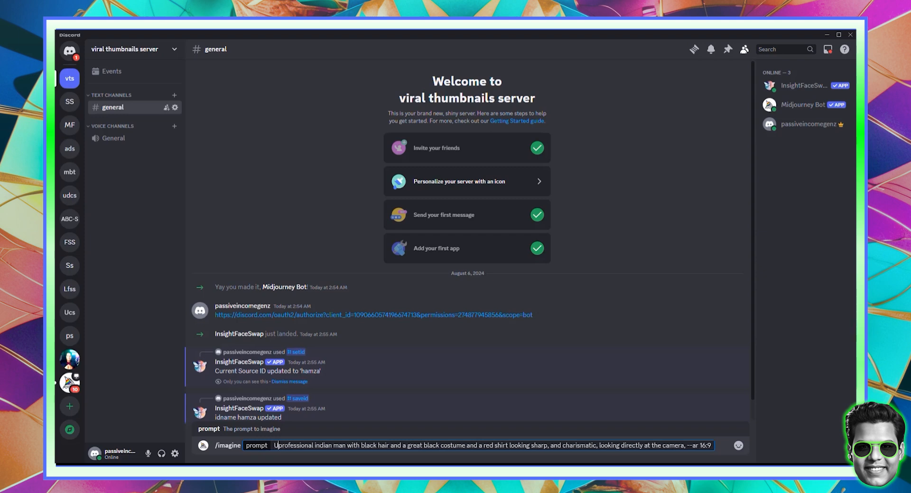
text(per Body )
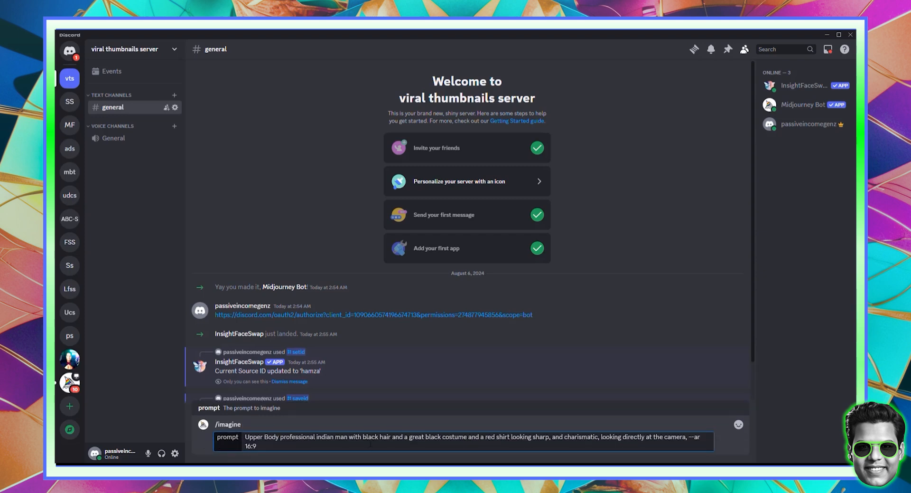
text(pHOT)
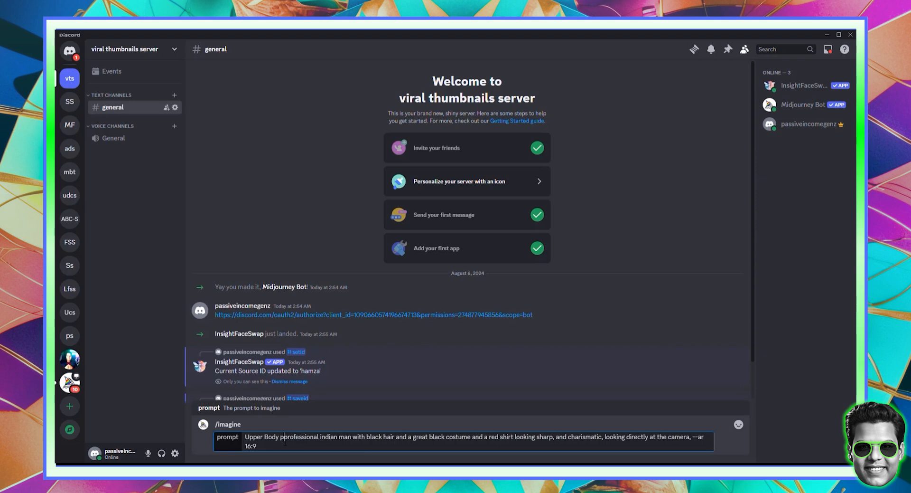
key(BackSpace)
key(BackSpace)
key(BackSpace)
key(BackSpace)
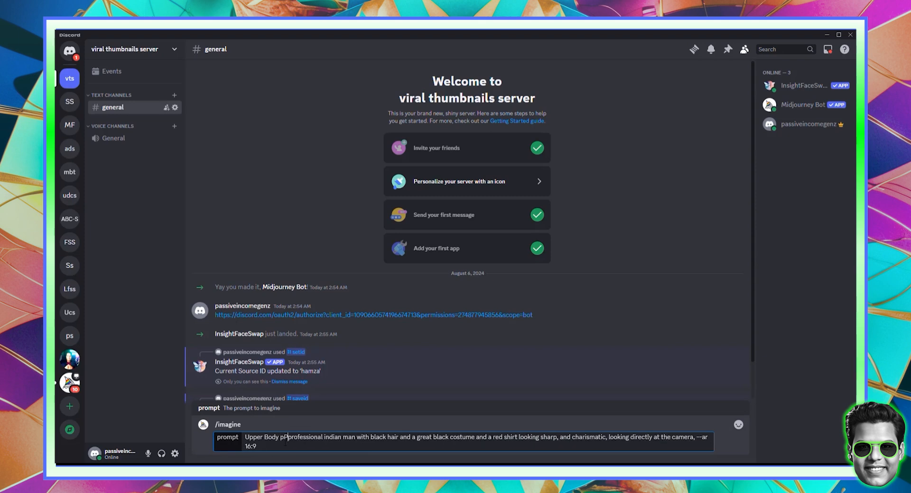
text(Pealistic )
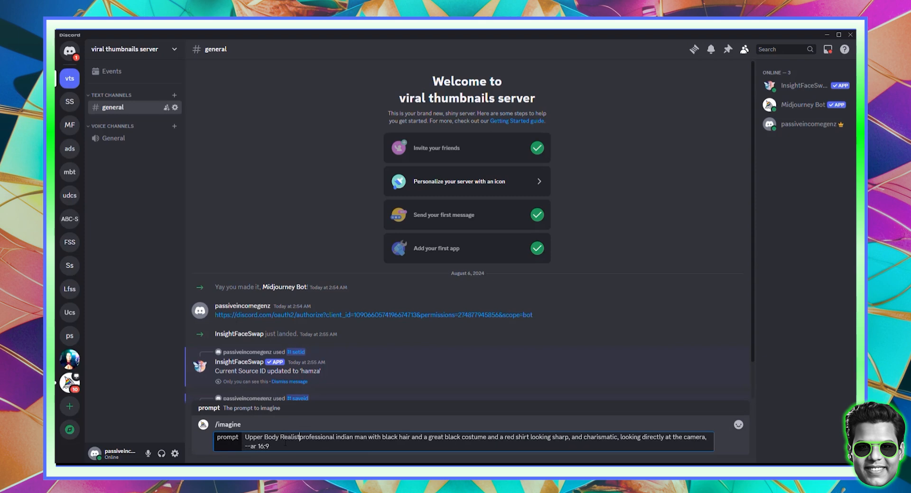
text(Photo of a)
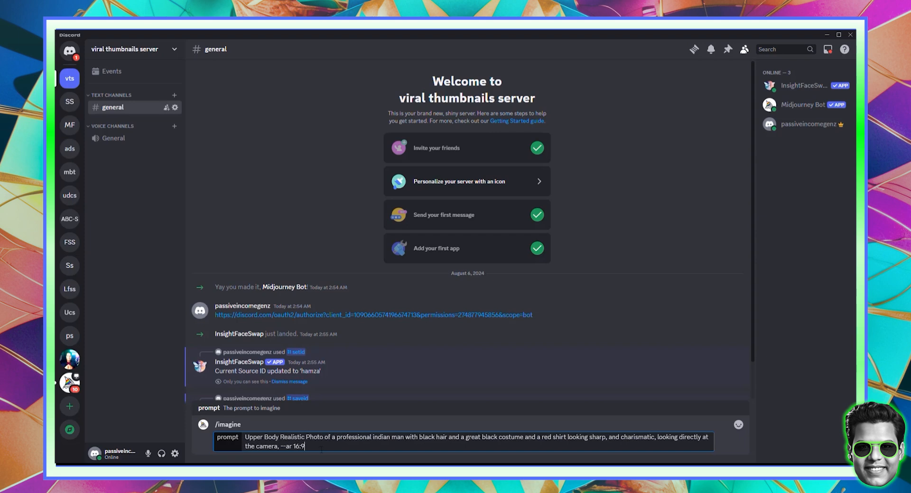
- Submit the /imagine prompt, inspect the generated image grid, and upscale the third image
key(Return)
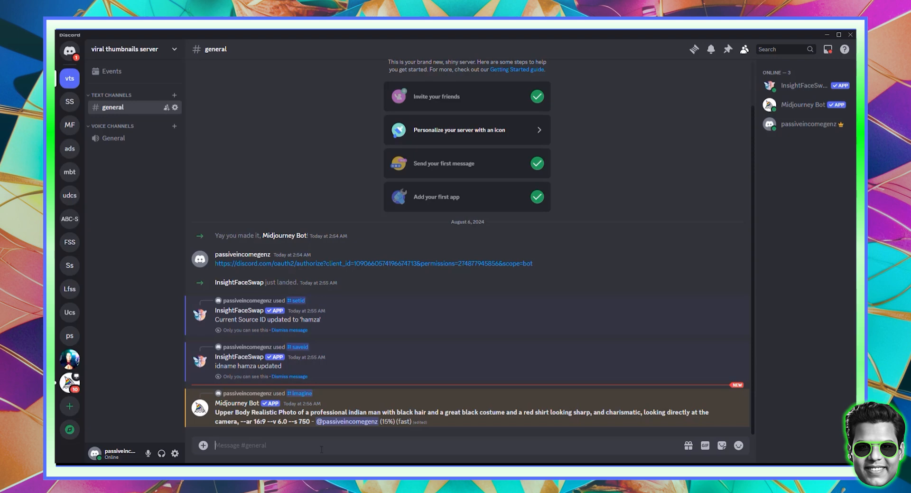
click(309, 354)
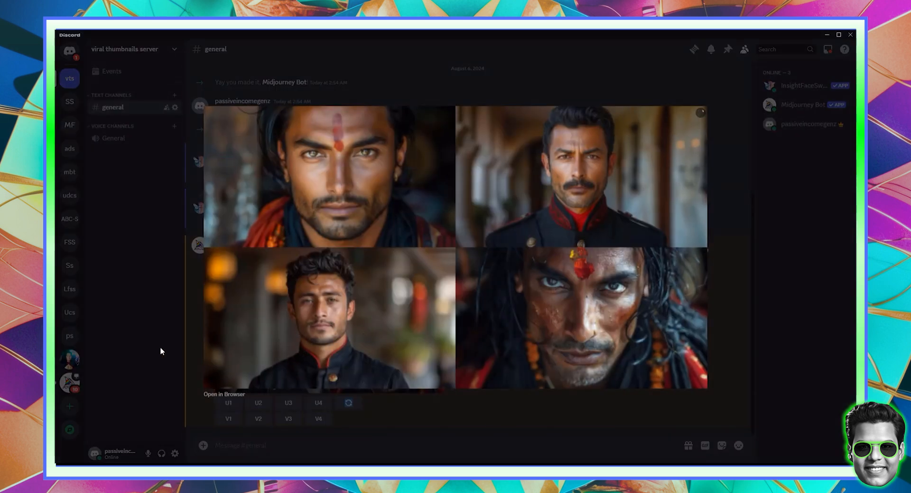
key(Escape)
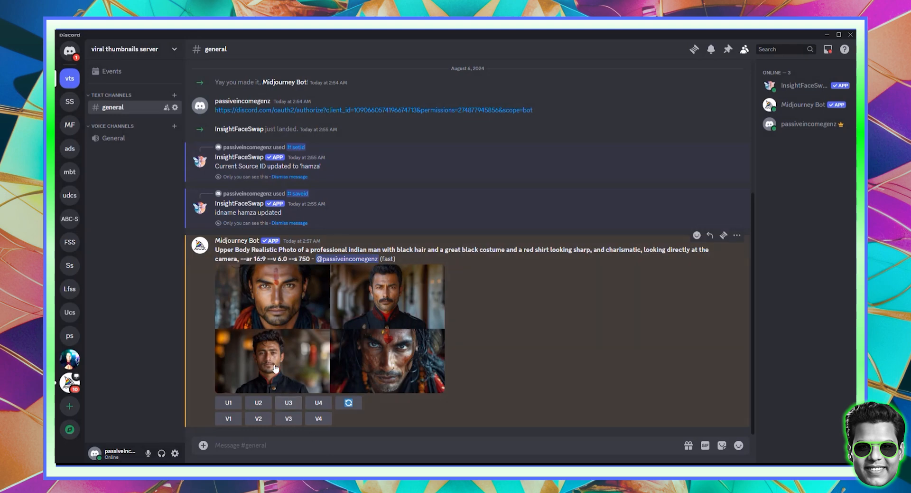
click(293, 403)
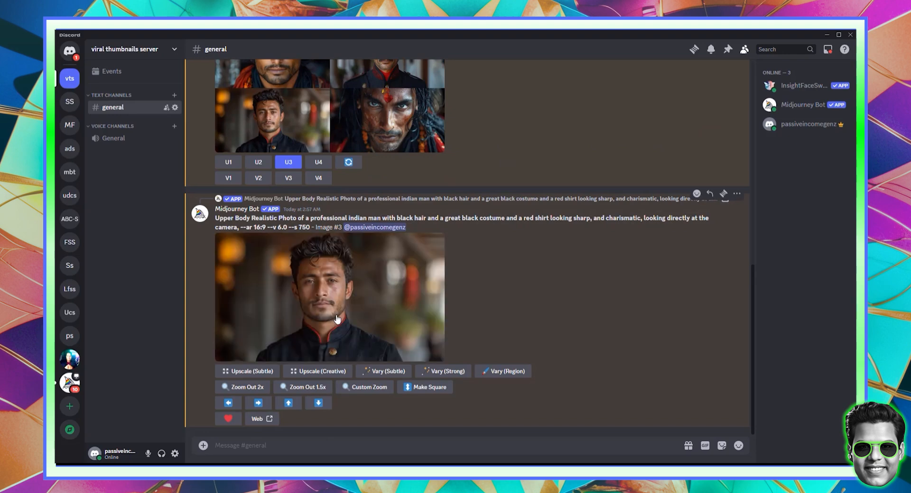
- Save the upscaled third portrait at full size as a PNG in the Downloads folder
click(325, 299)
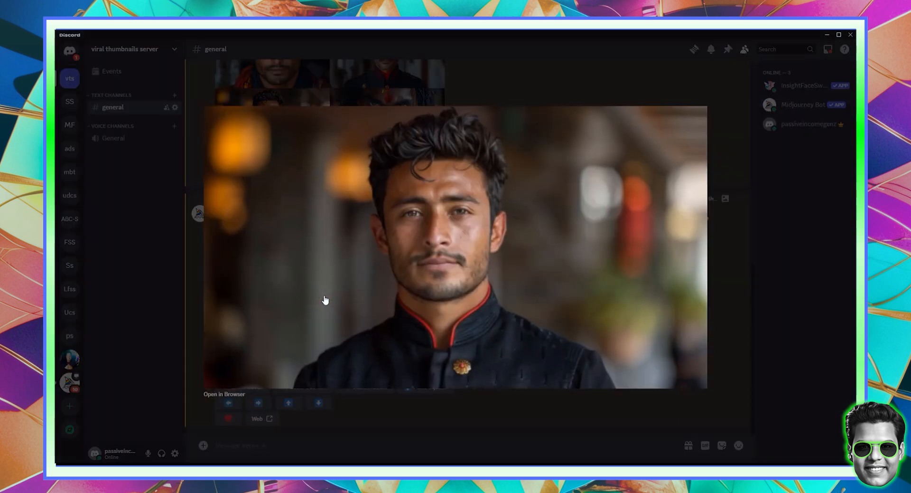
right_click(386, 217)
click(396, 248)
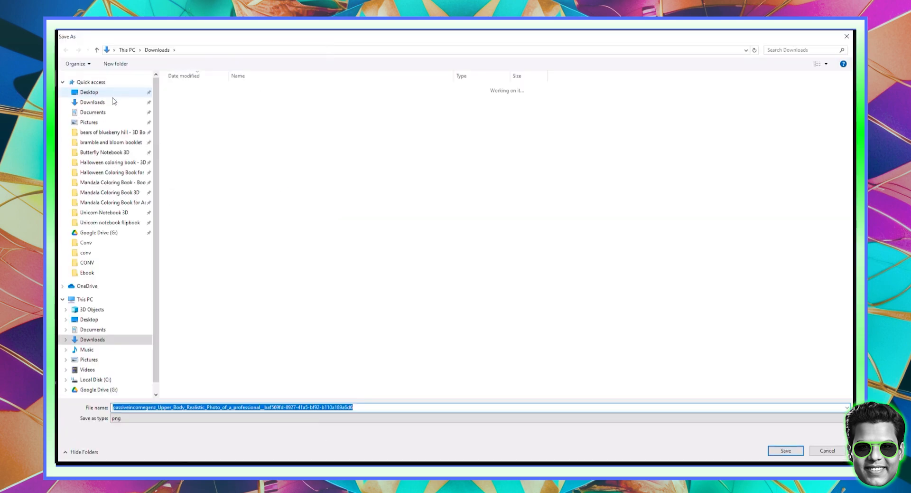
click(786, 450)
- Run /swapid with the person's first name as the idname and the saved upscaled portrait PNG as the image
click(236, 451)
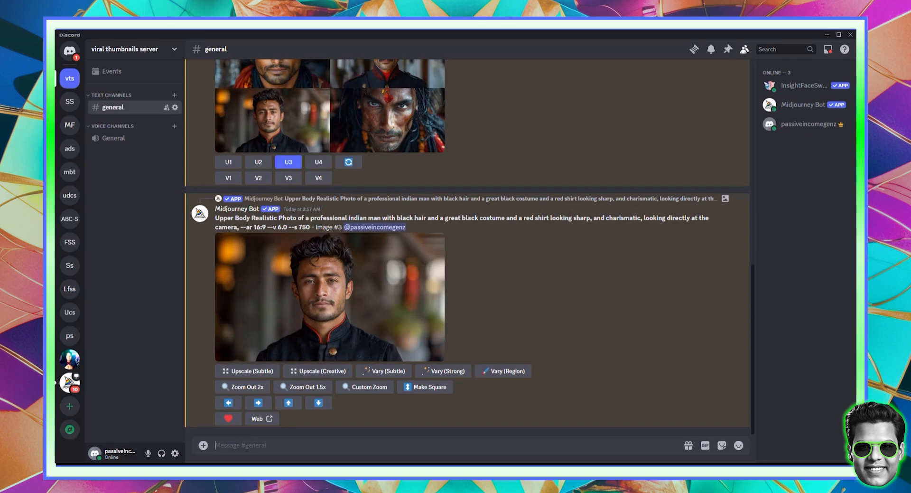
text(/)
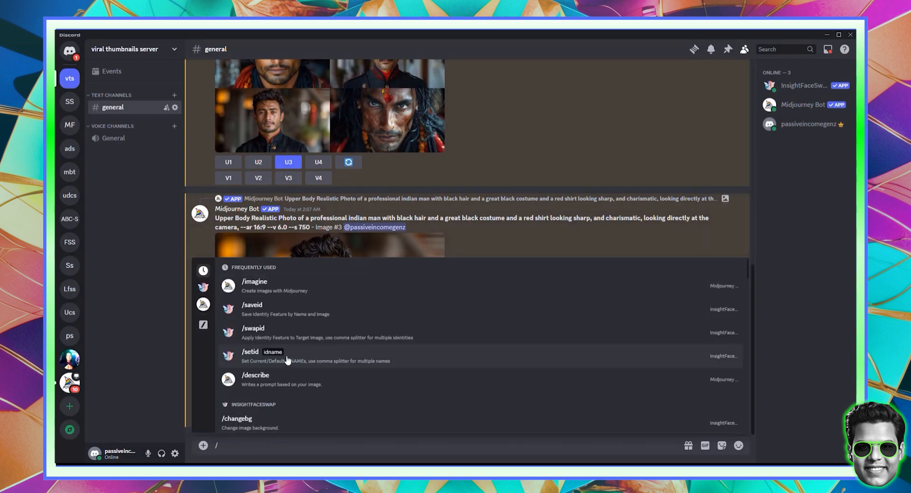
click(274, 338)
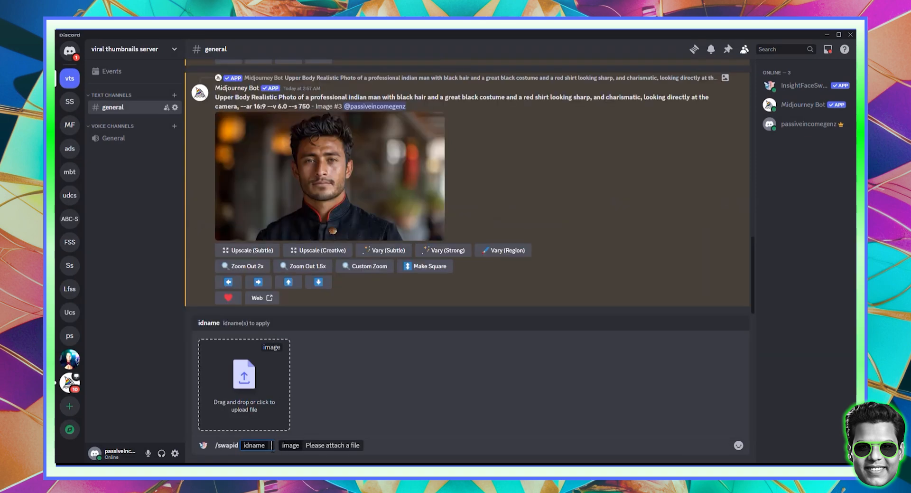
text(hamza)
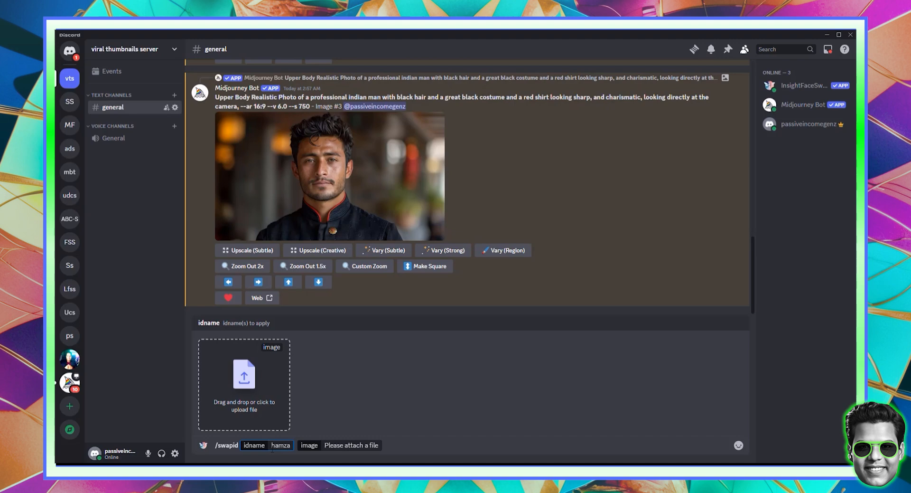
click(267, 408)
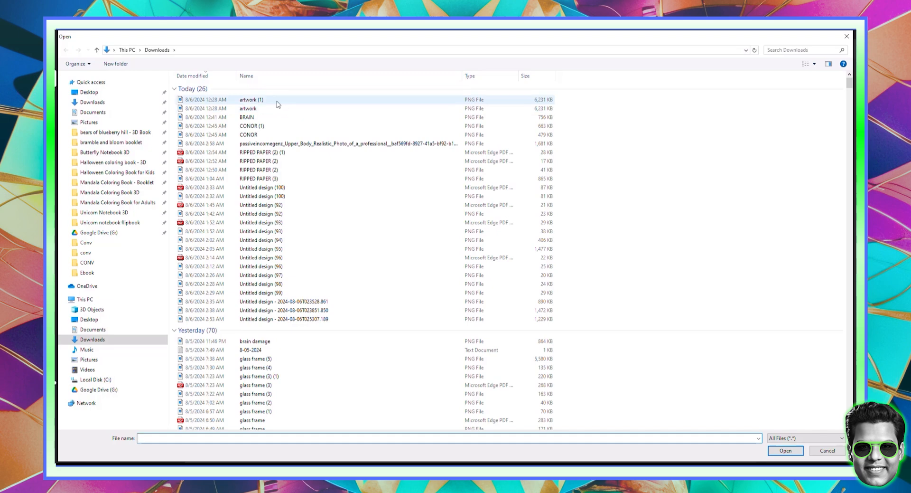
double_click(278, 102)
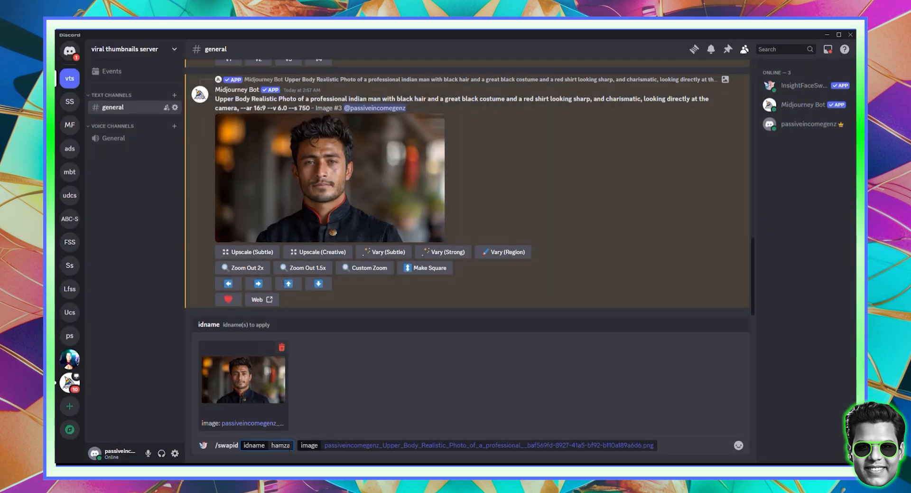
key(Return)
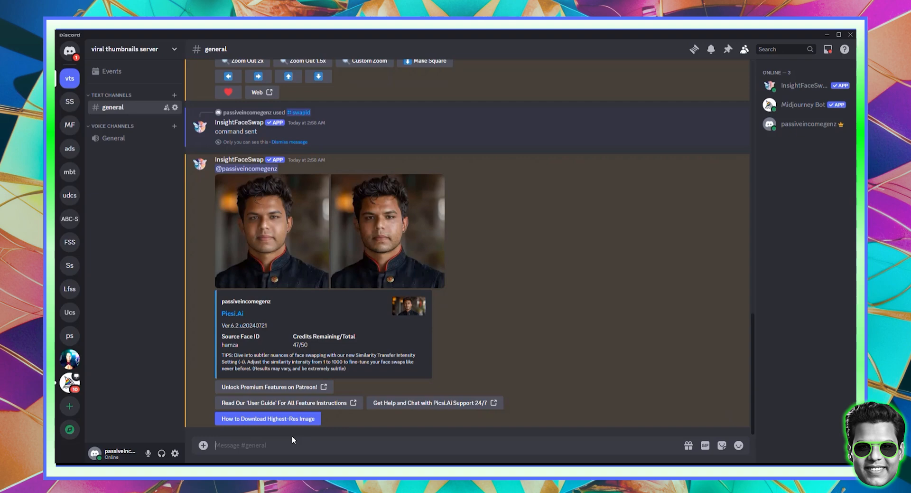
- Examine both face-swapped portraits at full size and compare them with the original Midjourney images
click(286, 237)
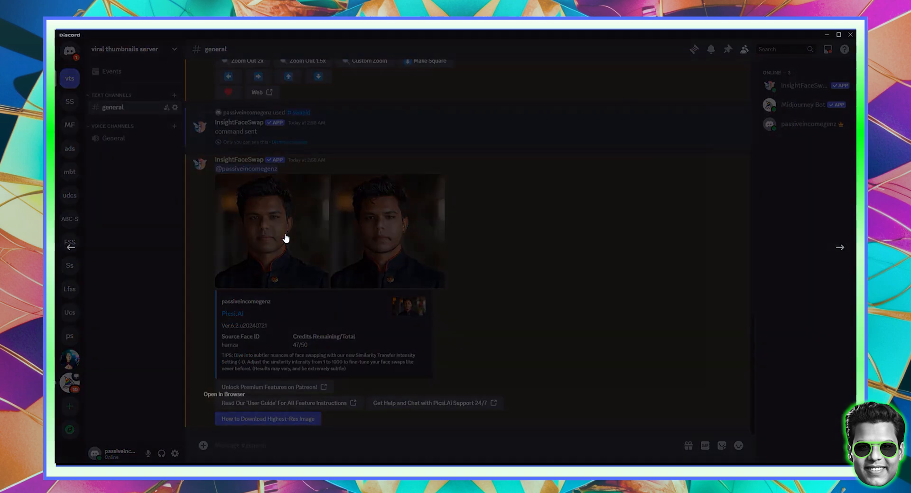
click(838, 248)
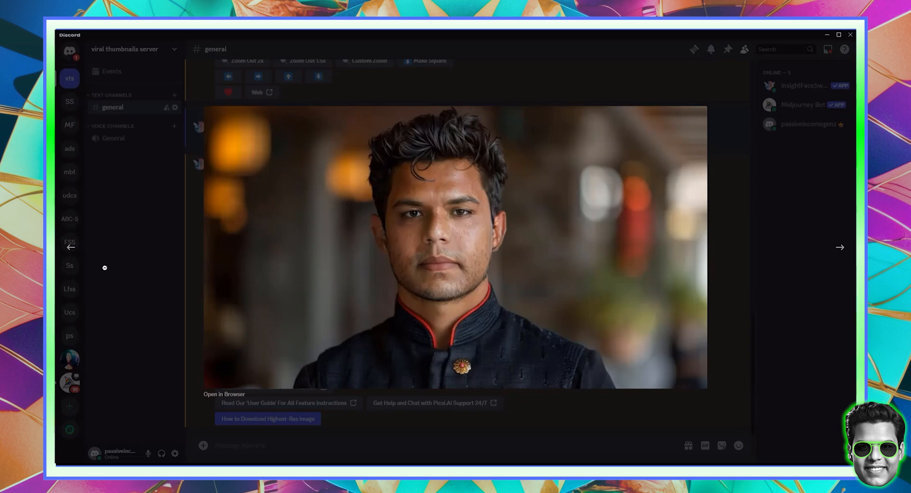
key(Escape)
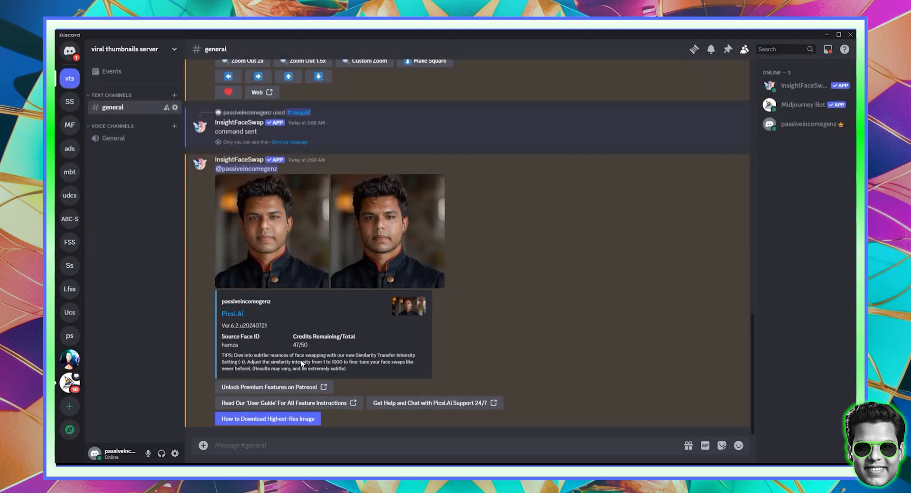
click(262, 250)
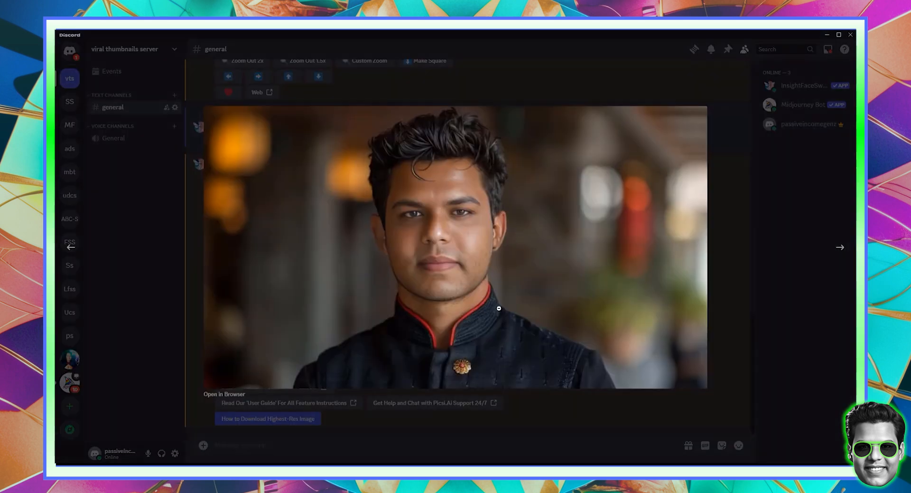
click(718, 298)
scroll(395, 283, up, 6)
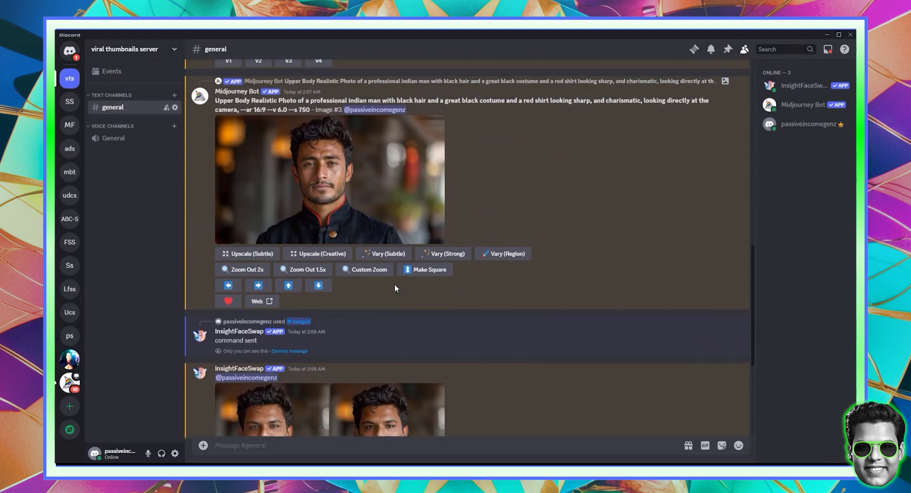
scroll(394, 284, down, 6)
scroll(327, 374, up, 10)
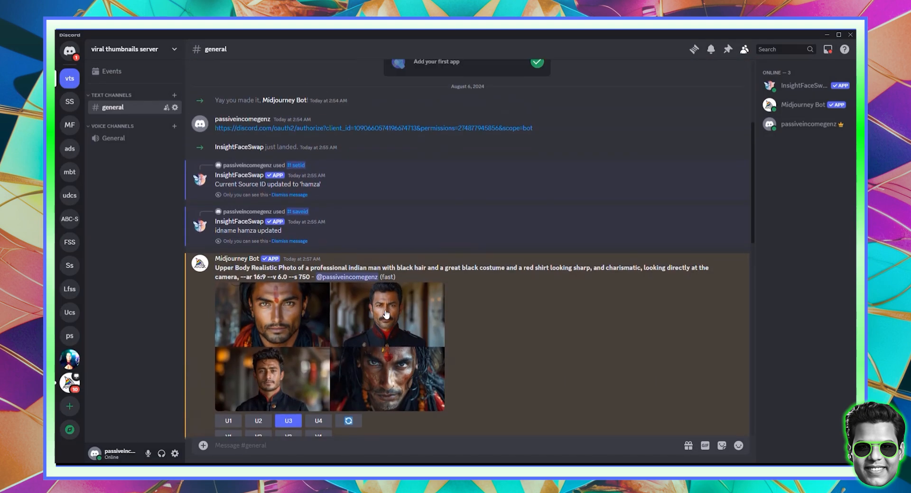
scroll(393, 327, down, 10)
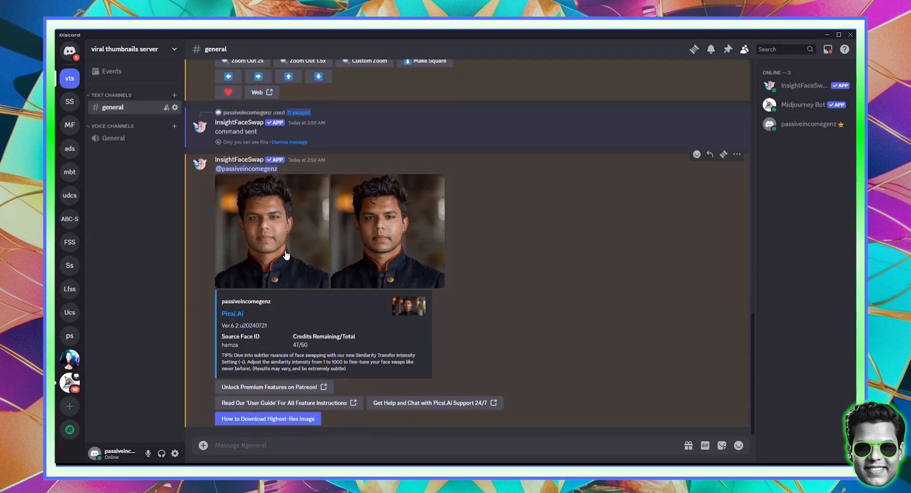
- Save the first face-swapped portrait as a JPG in the Downloads folder
click(272, 250)
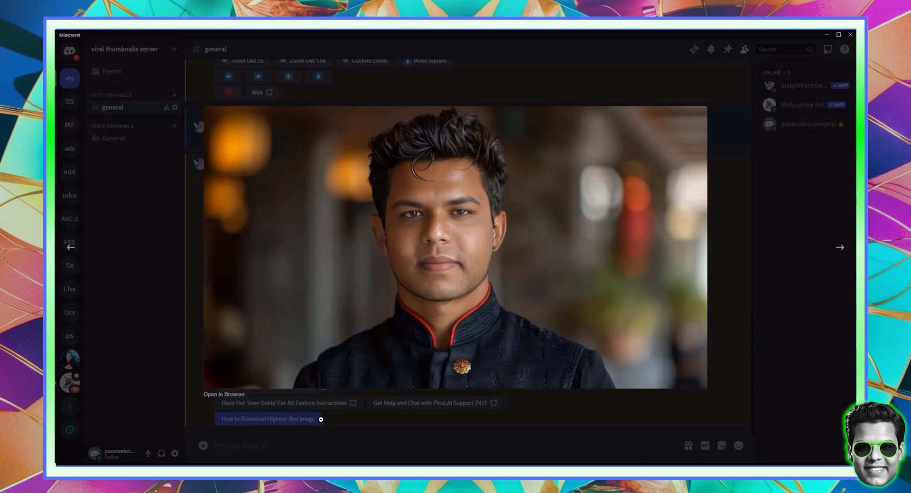
right_click(435, 231)
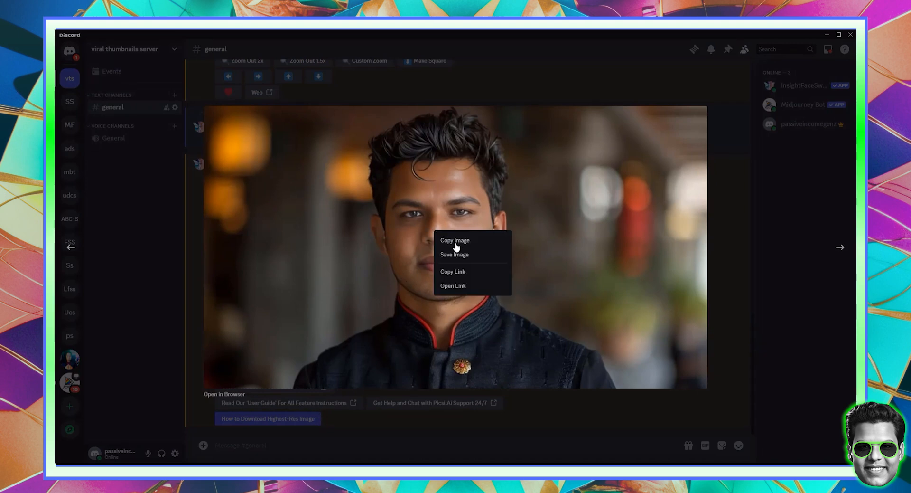
click(459, 254)
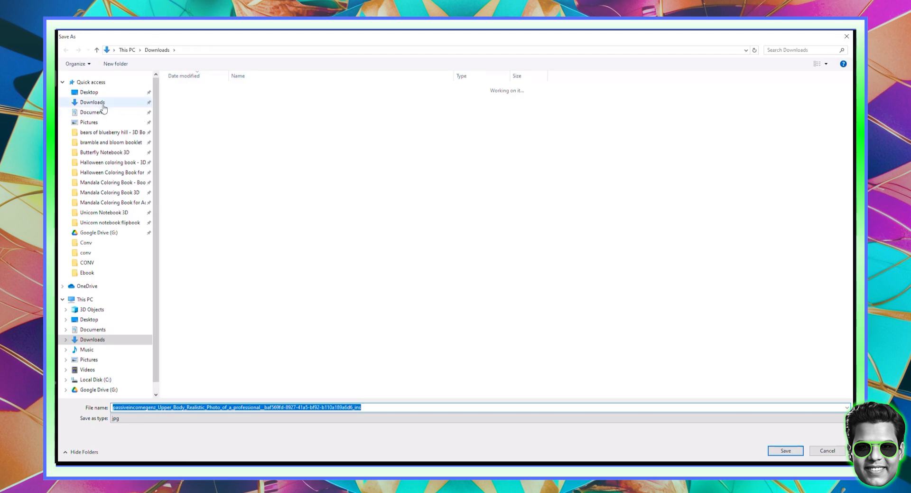
click(103, 104)
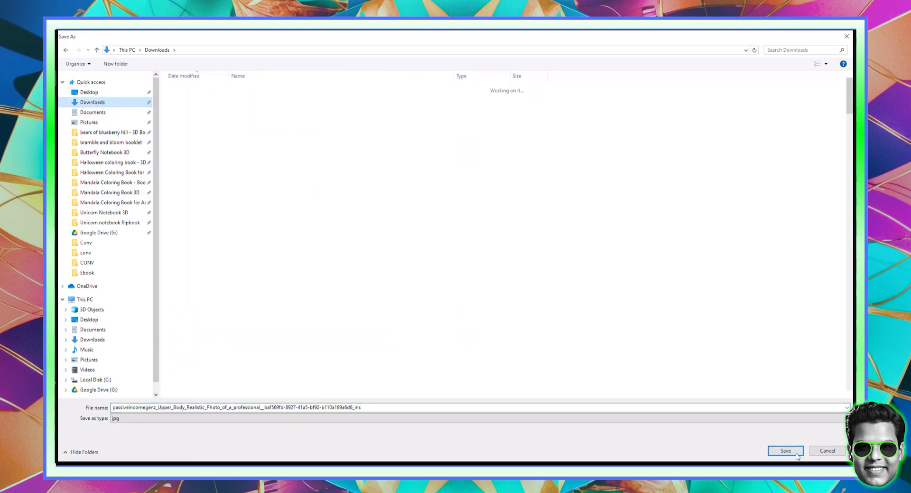
click(796, 454)
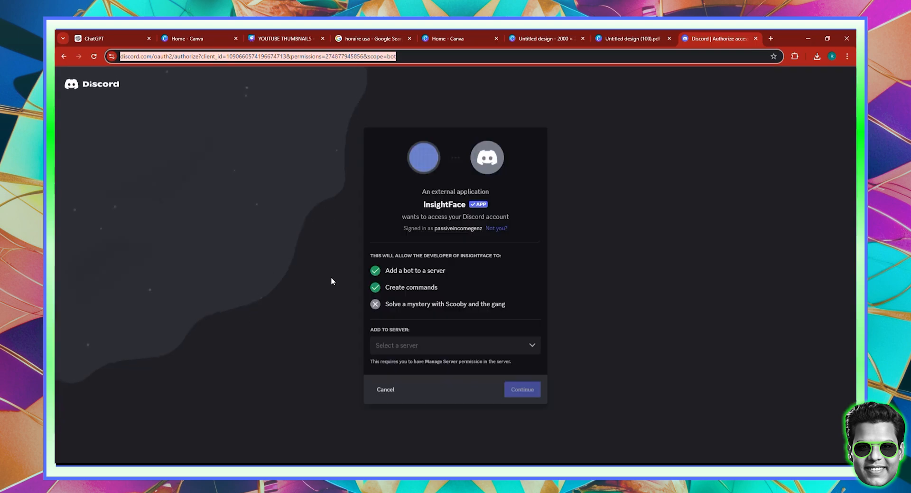
- Switch to the Canva thumbnail design, closing the InsightFace authorization page, and delete the old portrait from page 2
click(756, 39)
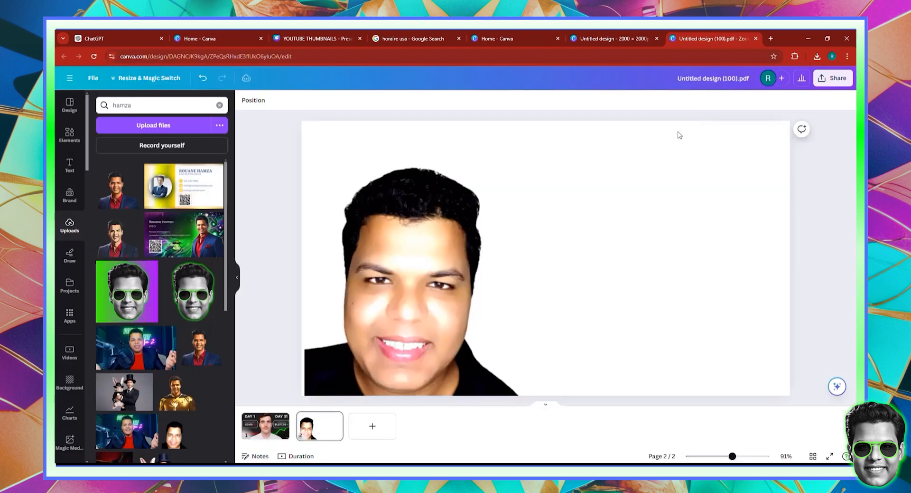
click(430, 287)
key(Delete)
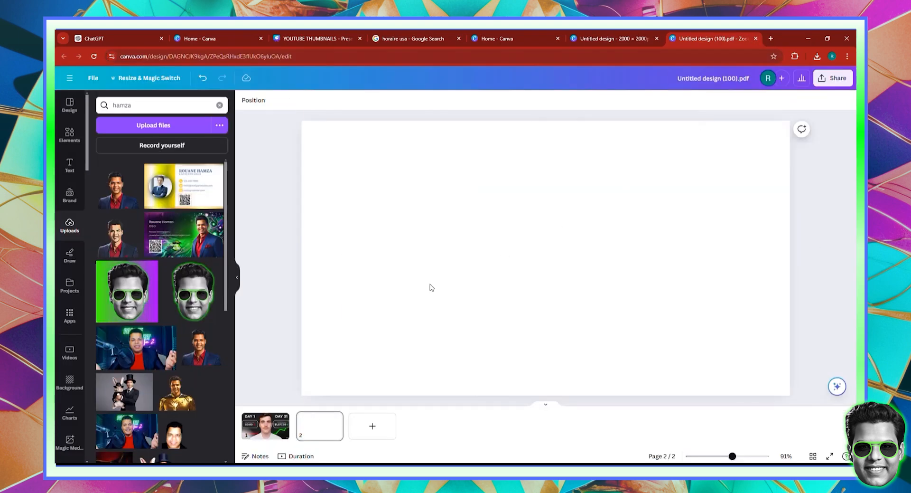
- Upload the saved face-swapped portrait onto page 2 and remove its background with BG Remover
click(131, 135)
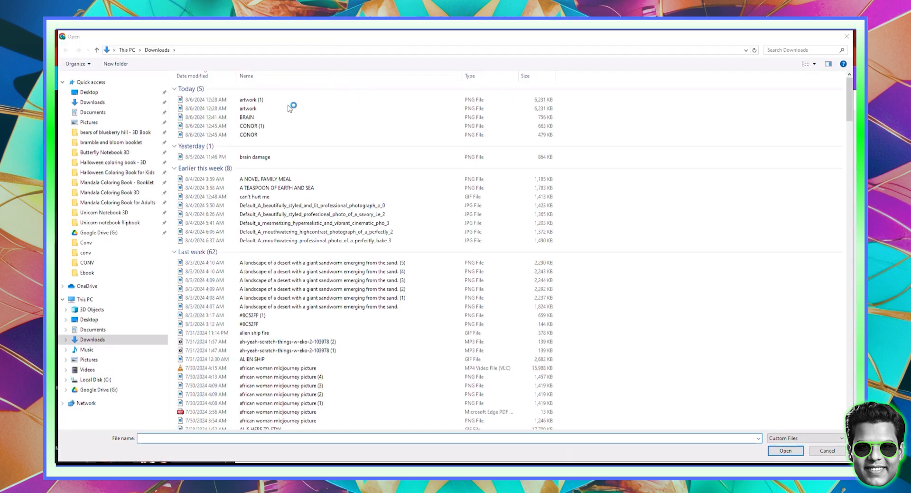
double_click(269, 108)
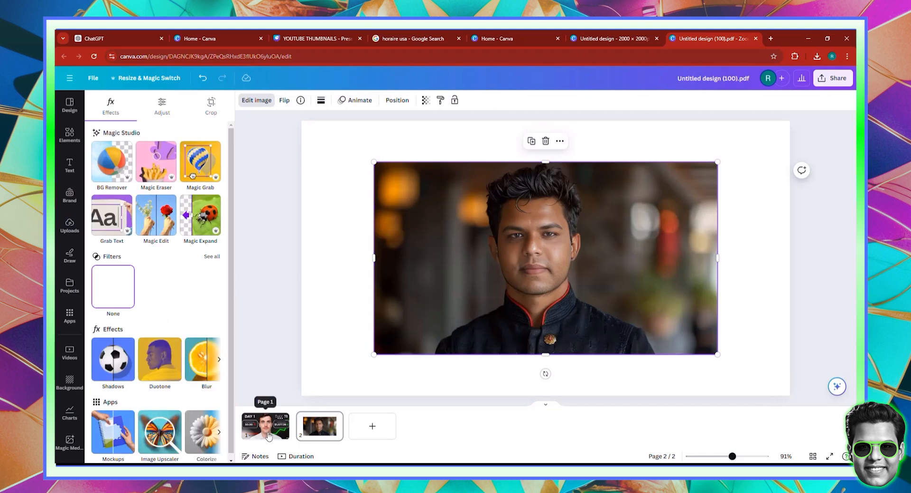
click(106, 171)
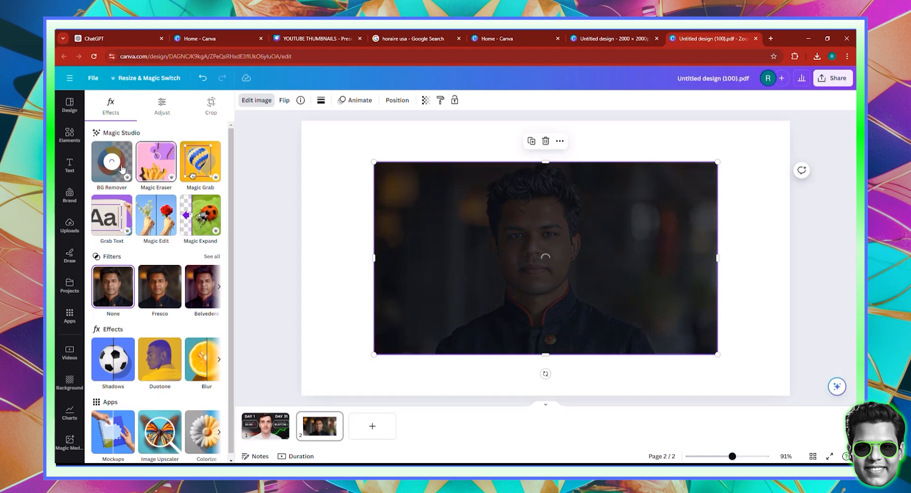
- Align the portrait cutout with the upper-left corner of page 2 and enlarge it to fill the whole page
drag(560, 277, 566, 303)
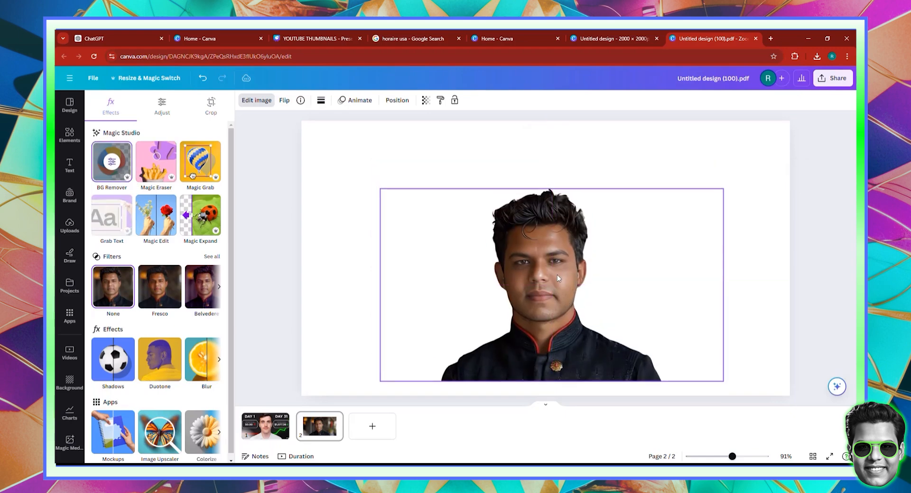
drag(456, 237, 376, 159)
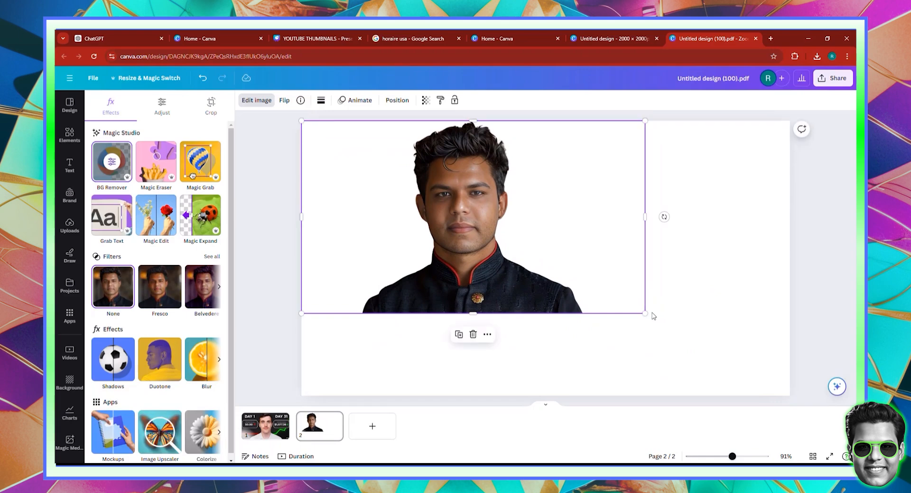
drag(645, 313, 784, 411)
click(284, 204)
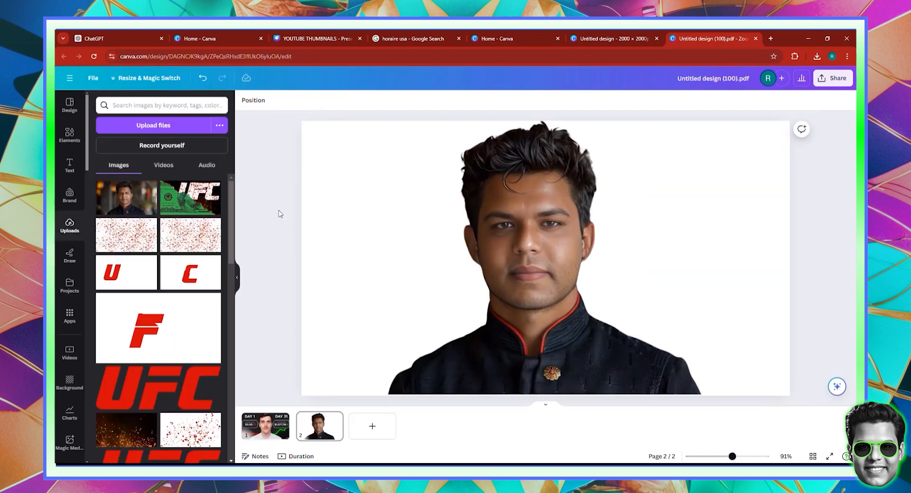
- View the reference thumbnail on page 1 and add a blank page 3 to the design
click(263, 426)
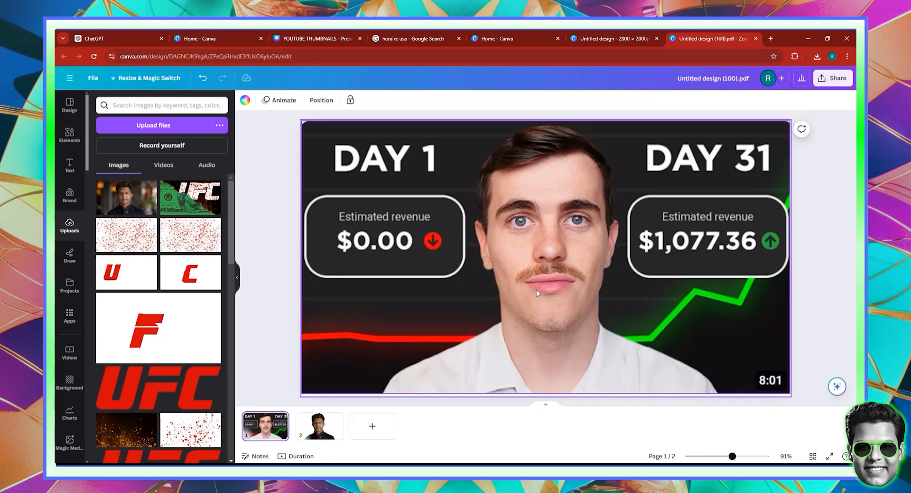
click(372, 425)
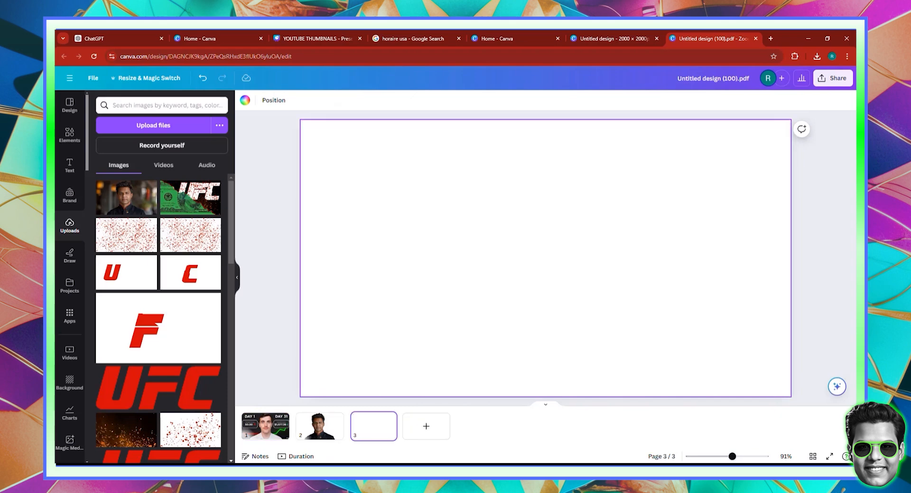
- Search the elements library for "man closeup looking" and limit the results to photos
click(70, 133)
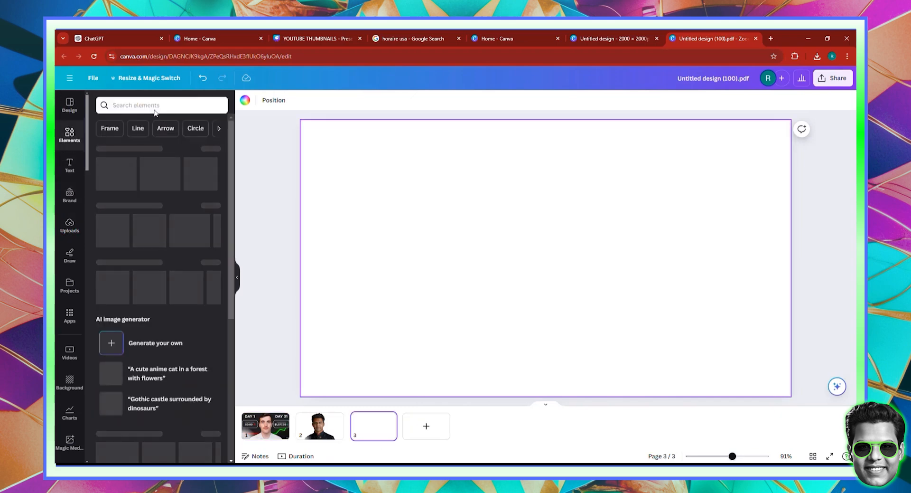
text(man)
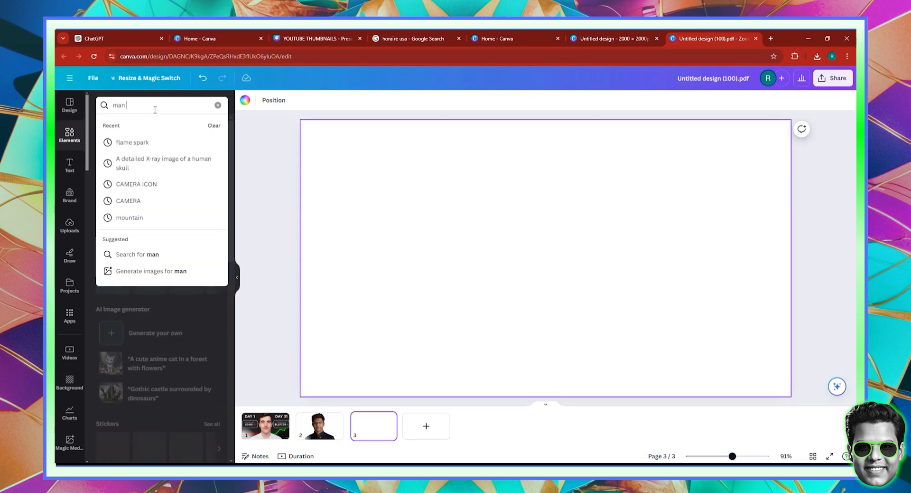
text( closeup)
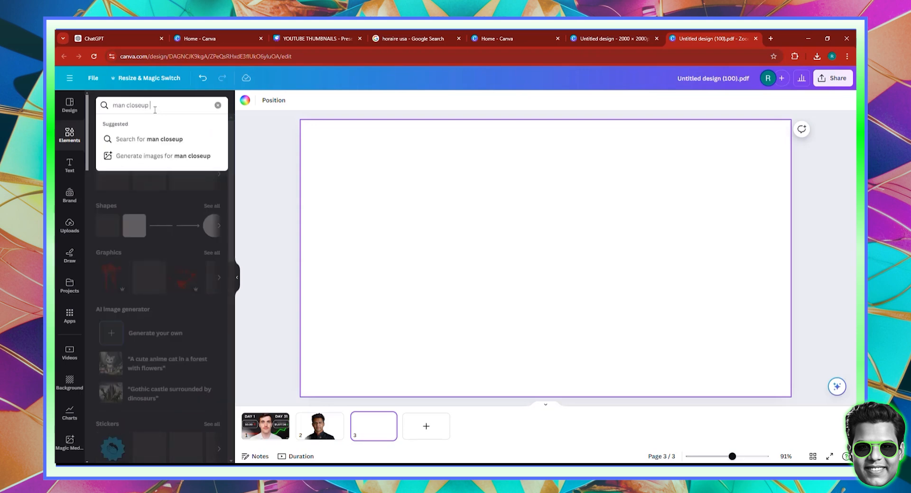
text( looking)
key(Return)
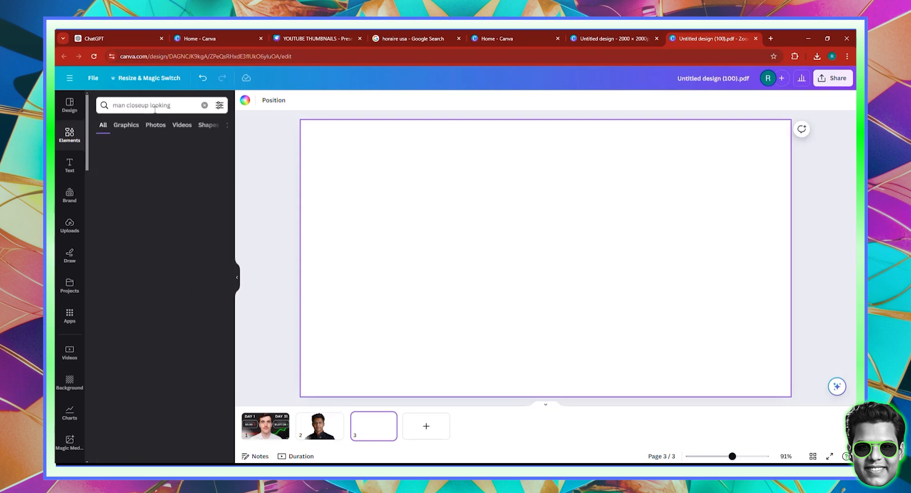
click(157, 125)
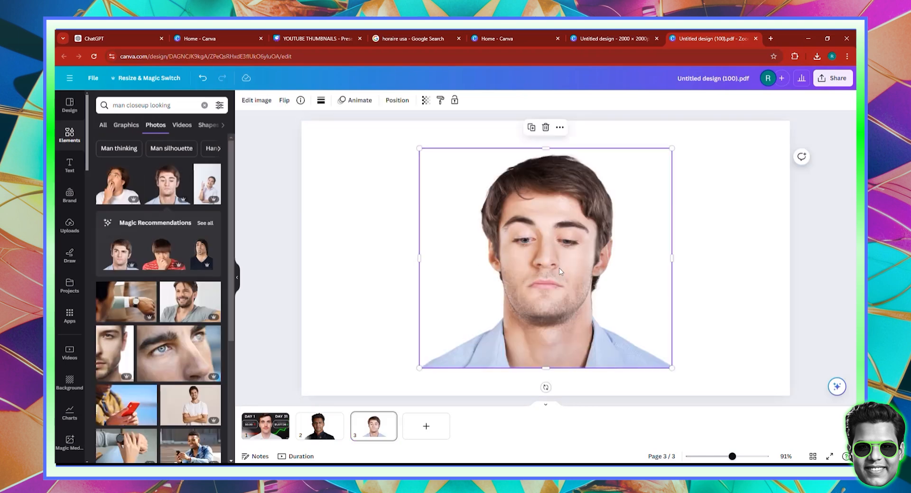
- Try two close-up photos of the man in the blue shirt on page 3, delete each, and look for another portrait
key(Delete)
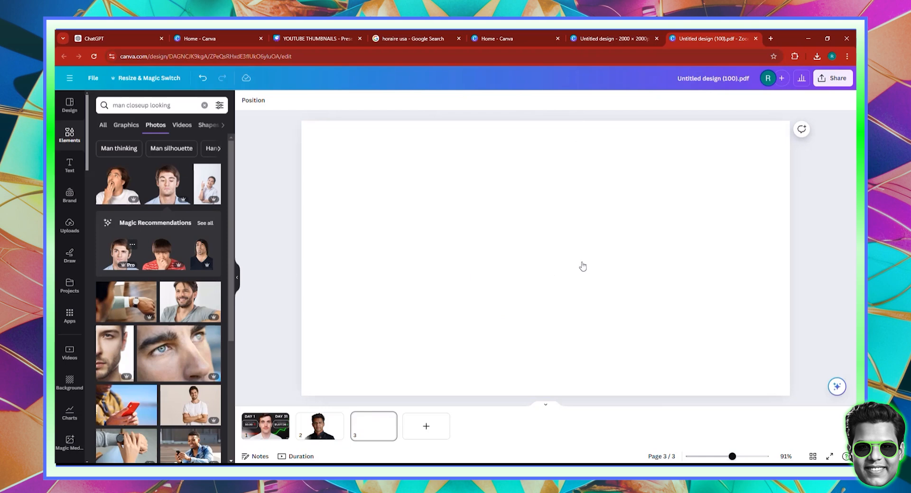
drag(555, 251, 548, 245)
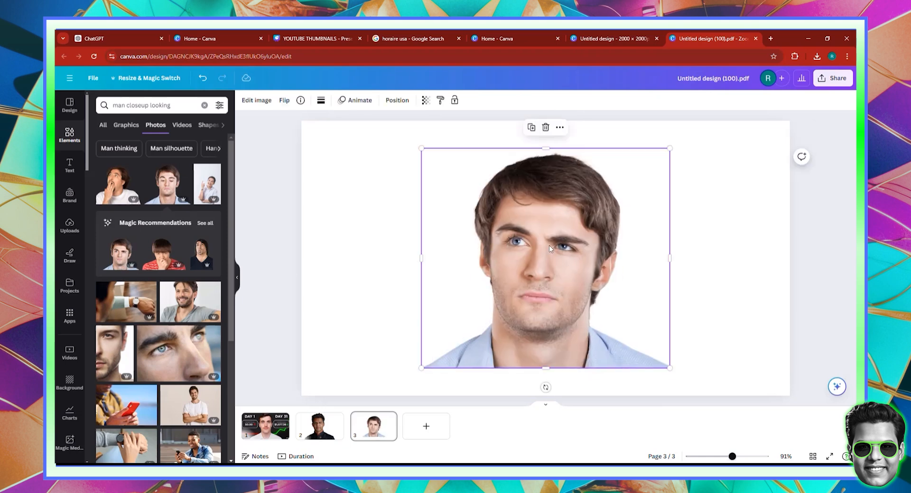
key(Delete)
scroll(229, 326, down, 5)
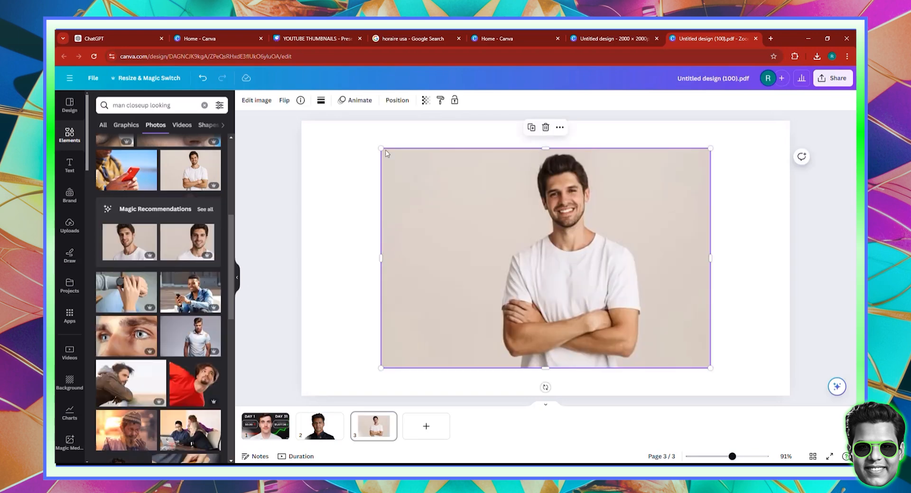
- Try the photo of the smiling man in the white T-shirt enlarged across page 3, and delete it
click(121, 39)
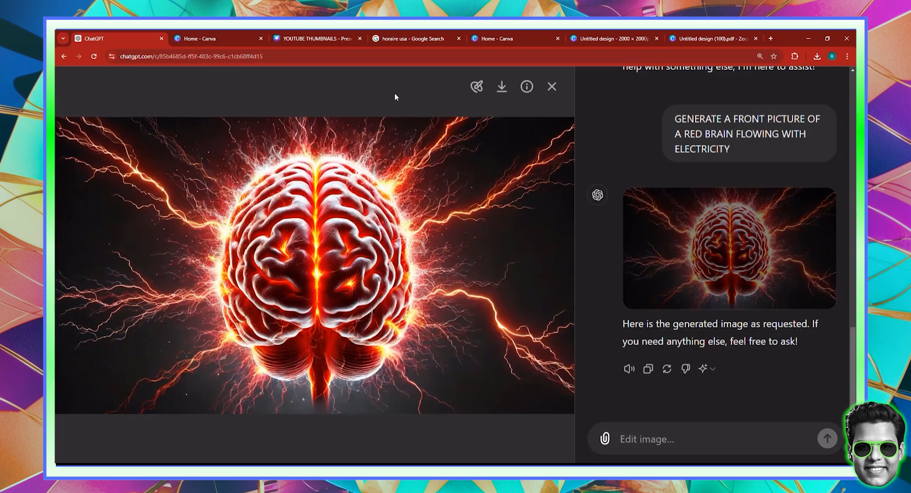
click(684, 34)
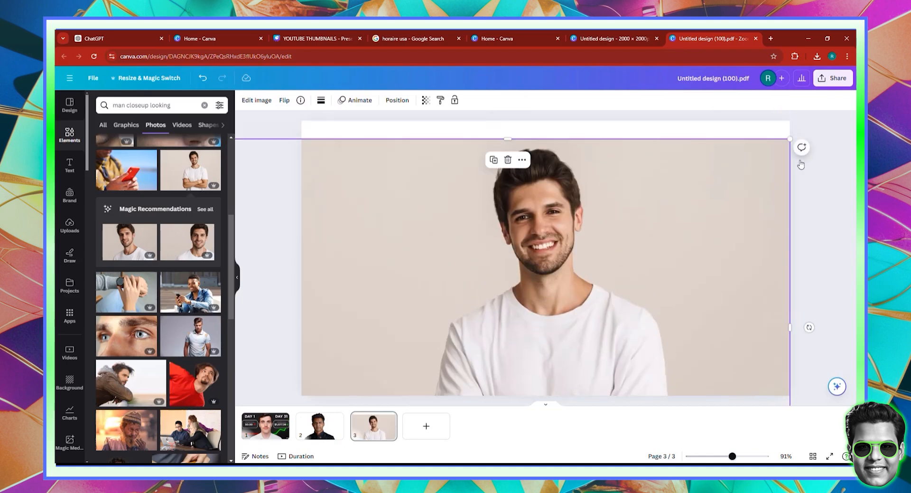
drag(790, 138, 837, 100)
drag(674, 221, 634, 252)
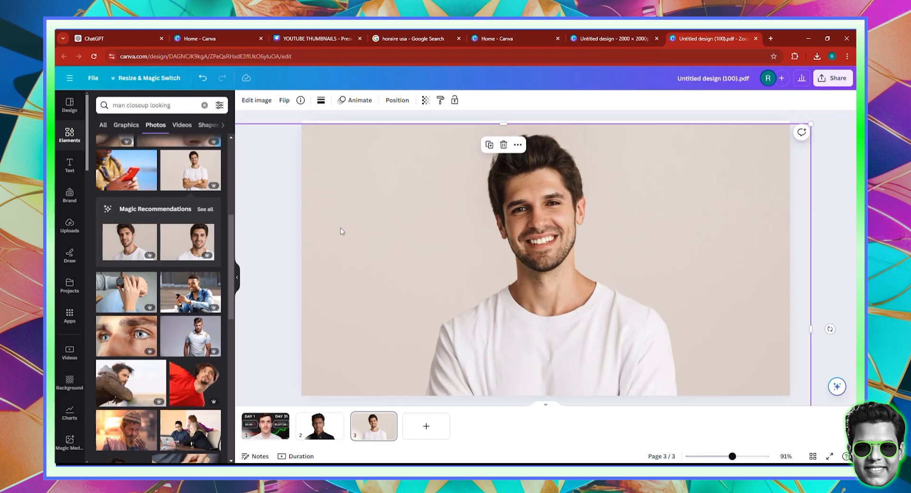
key(Delete)
- Apply Auto-adjust to the whole portrait cutout on page 2
click(319, 422)
click(413, 325)
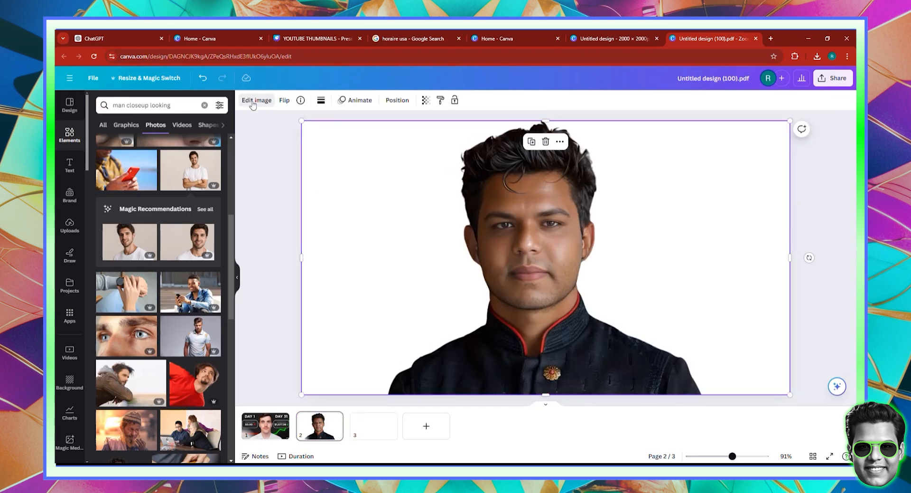
click(253, 103)
click(162, 106)
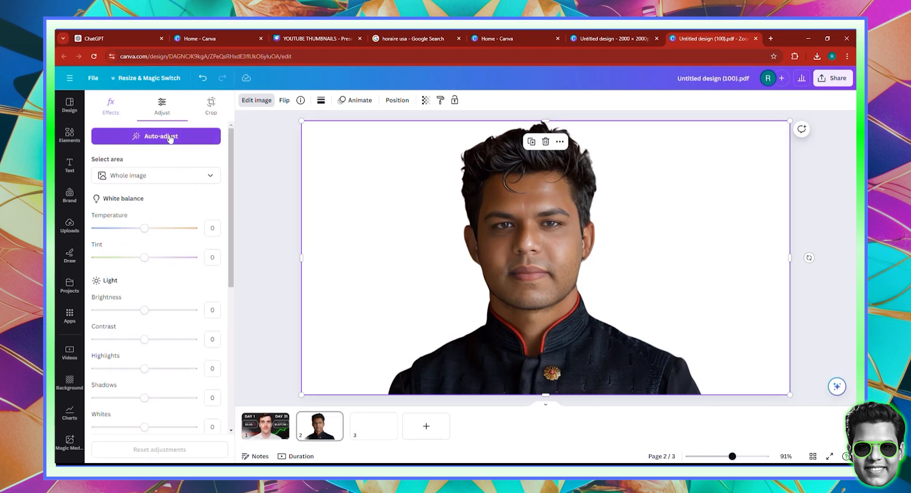
click(170, 136)
- Set the portrait's sharpness and clarity to 20, saturation to 19 and blacks to 25
scroll(162, 266, down, 6)
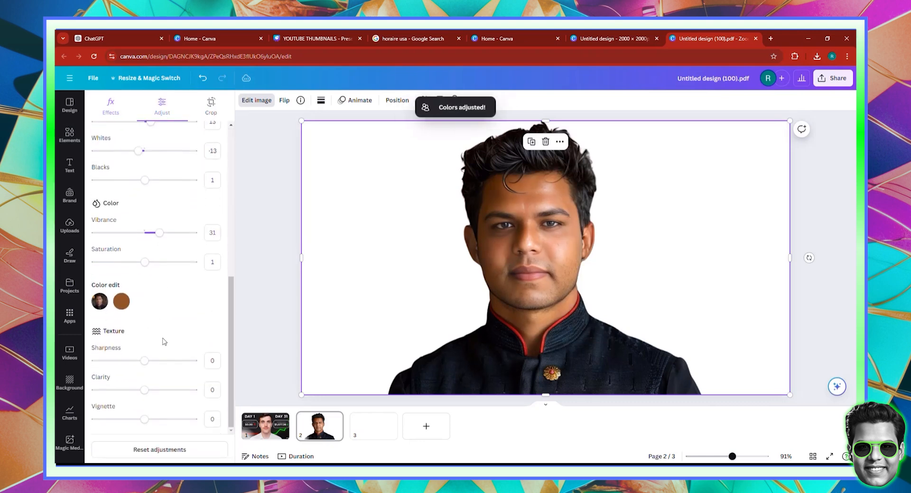
drag(144, 360, 153, 389)
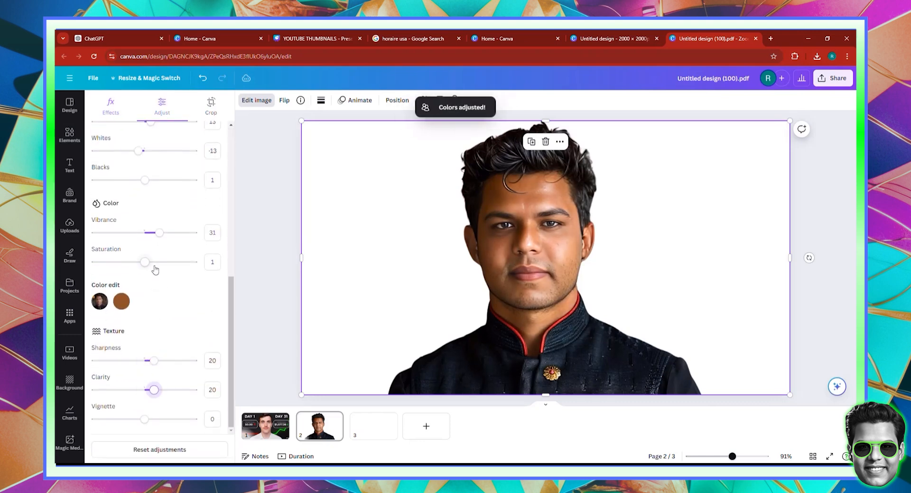
drag(145, 262, 156, 264)
scroll(159, 269, up, 1)
scroll(159, 269, up, 1)
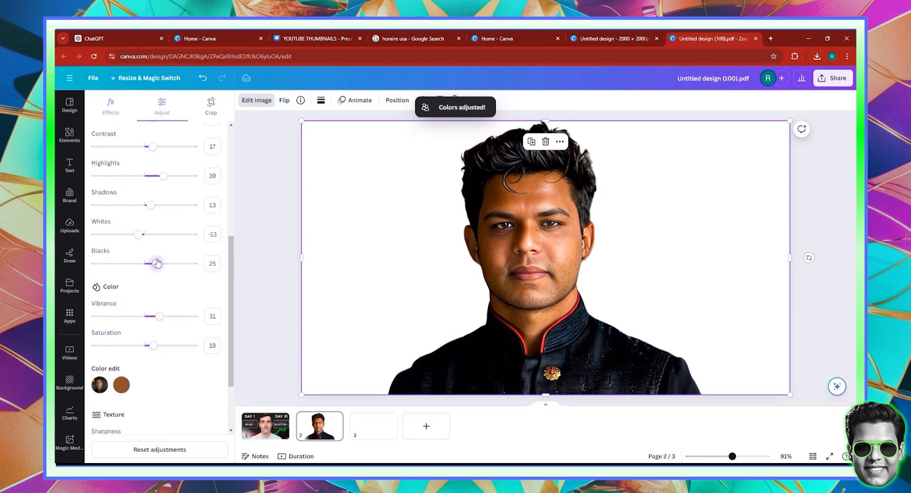
- Set the portrait's whites to 15, shadows to 33, contrast to 0 and brightness to 25
click(153, 237)
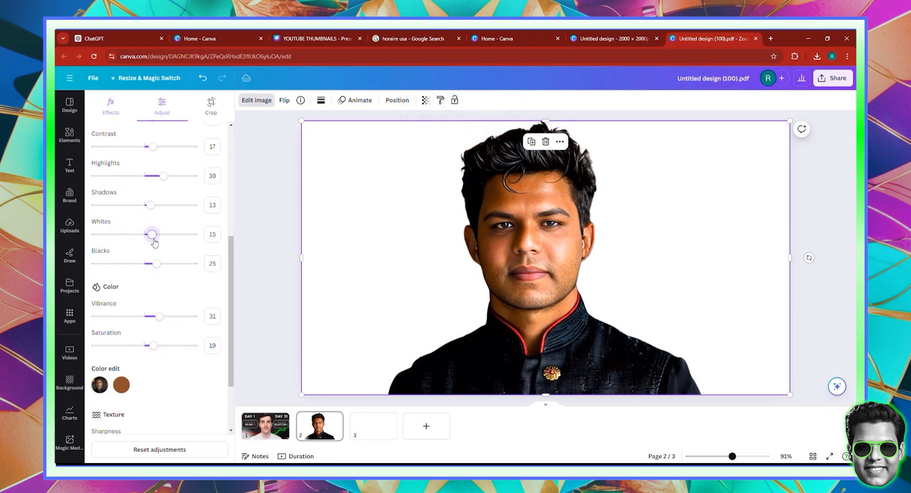
click(161, 205)
scroll(156, 237, up, 3)
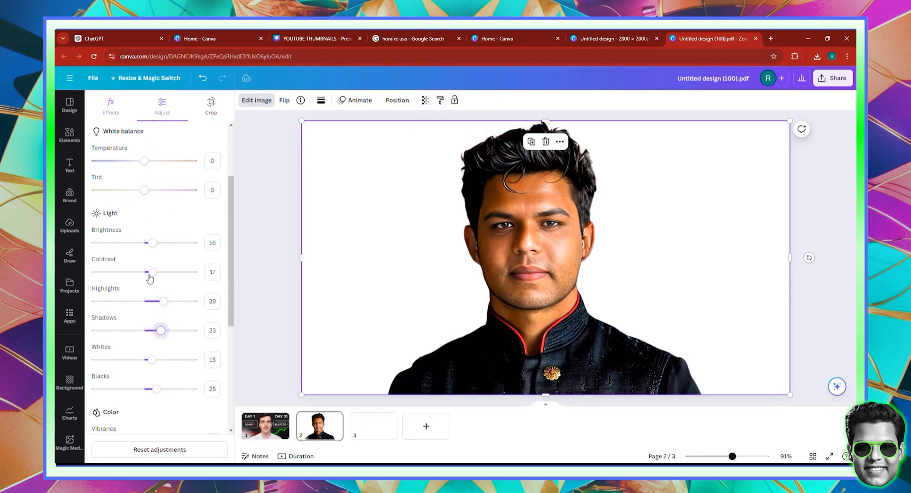
click(138, 273)
click(146, 273)
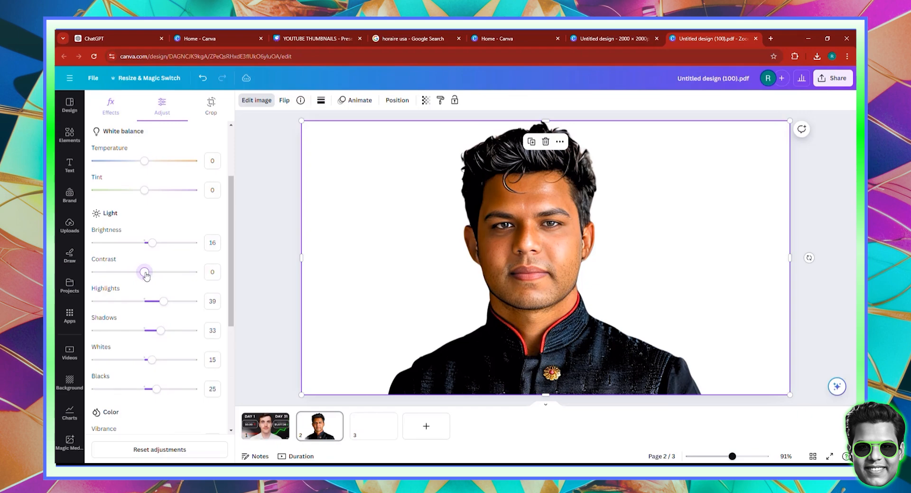
click(162, 244)
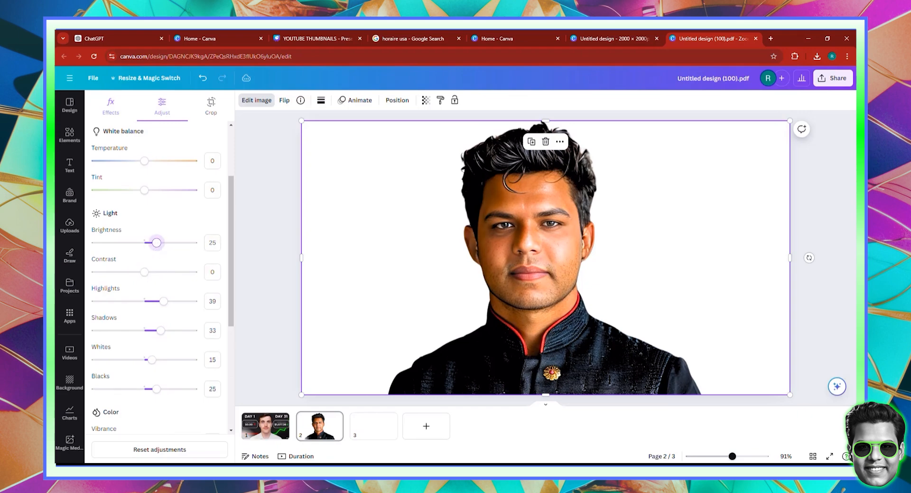
- Check the reference thumbnail on page 1 and apply a Glow shadow to the portrait cutout on page 2
click(282, 428)
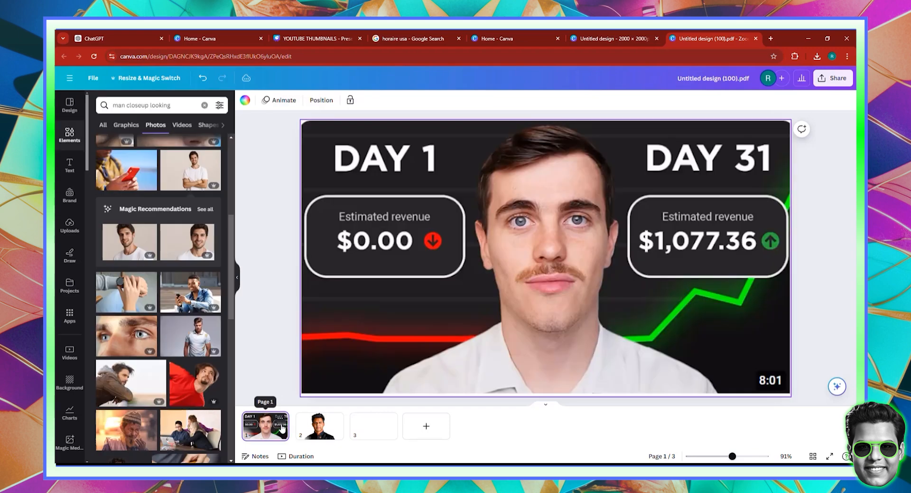
click(329, 430)
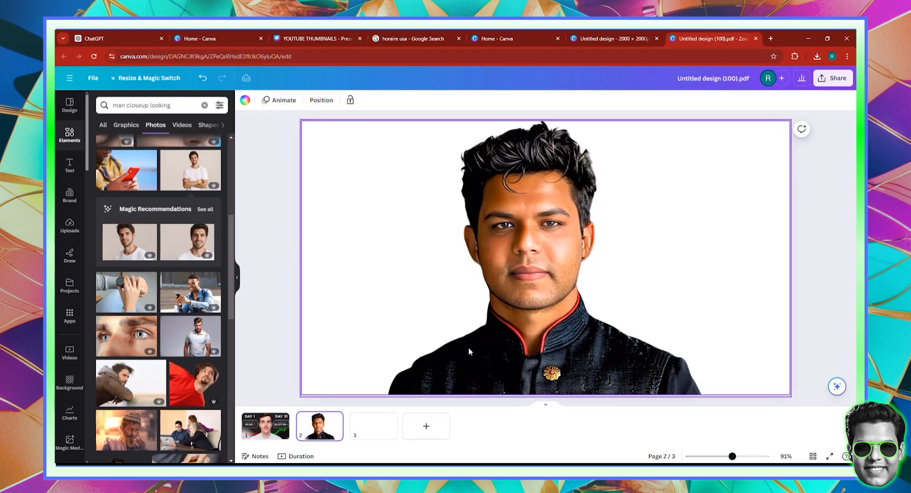
click(502, 306)
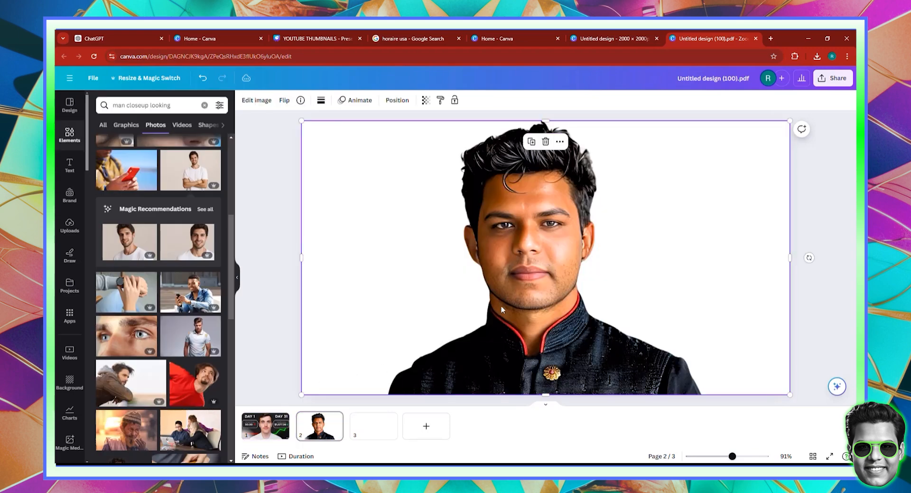
click(246, 102)
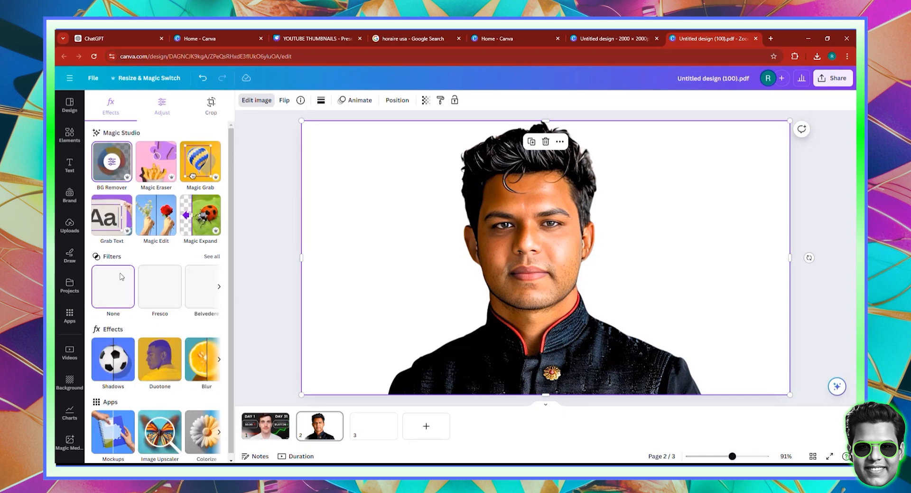
click(115, 362)
click(131, 210)
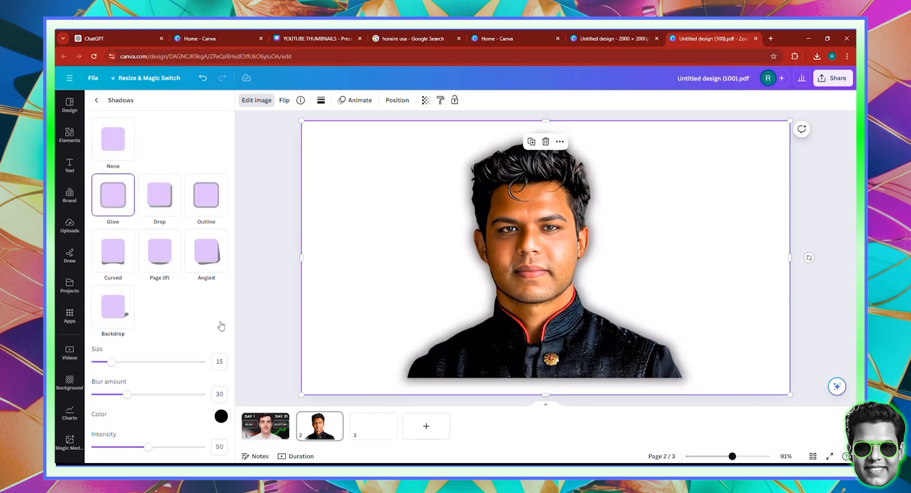
- Change the colour of the portrait's glow to bright green
click(221, 416)
key(ctrl+a)
text(#00FF0A)
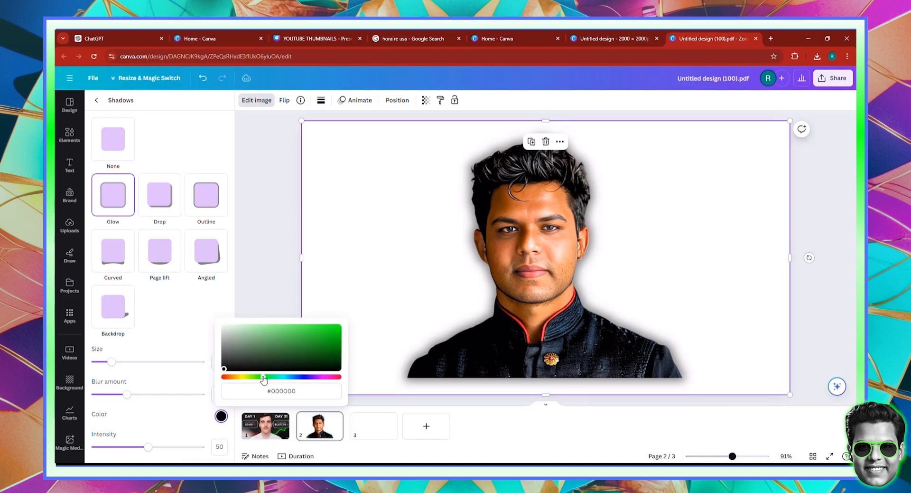
key(Return)
click(153, 347)
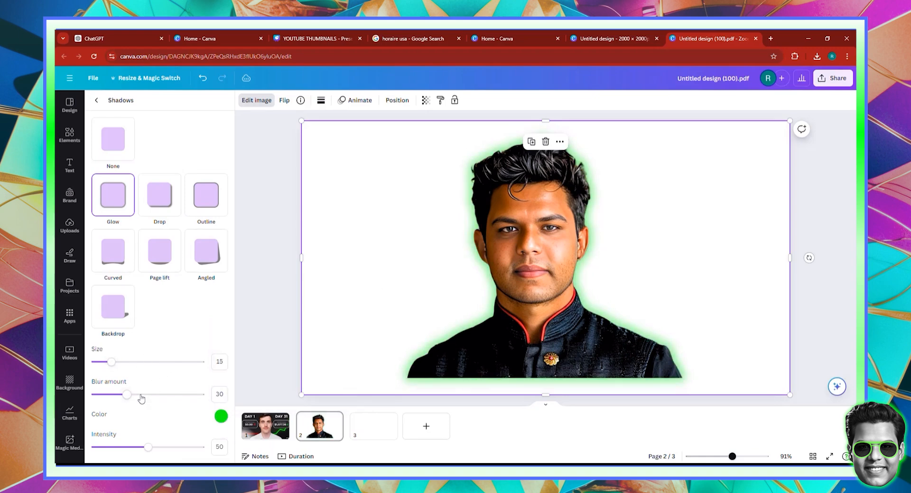
- Refine the portrait's green glow with blur amount 5, size 13 and intensity 39
click(101, 395)
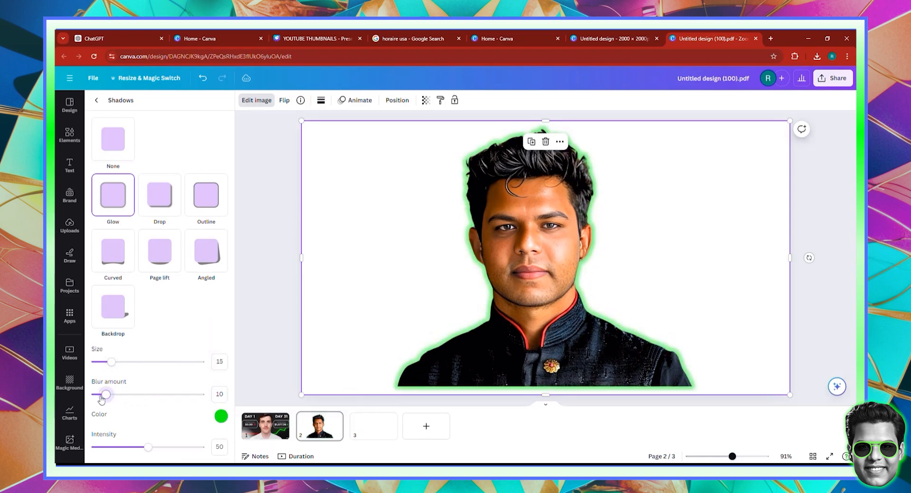
click(104, 364)
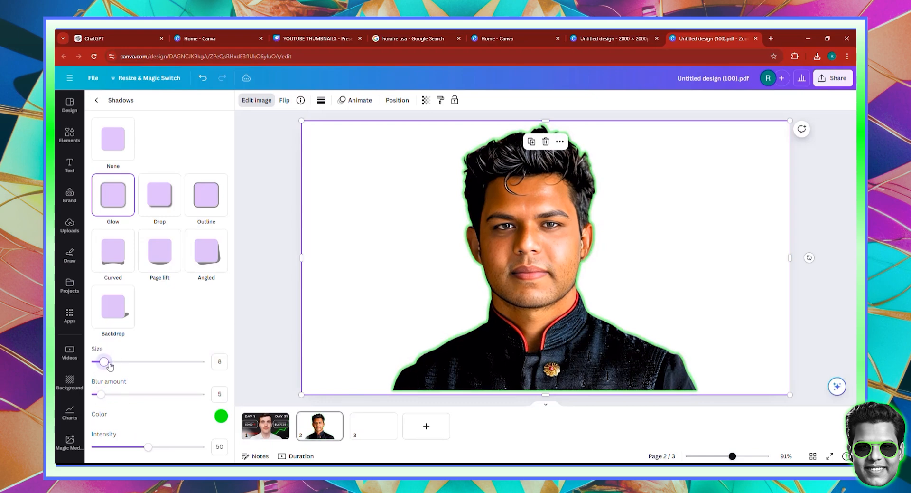
click(109, 364)
mouse_move(148, 447)
mouse_down()
mouse_move(179, 449)
mouse_move(136, 444)
mouse_up()
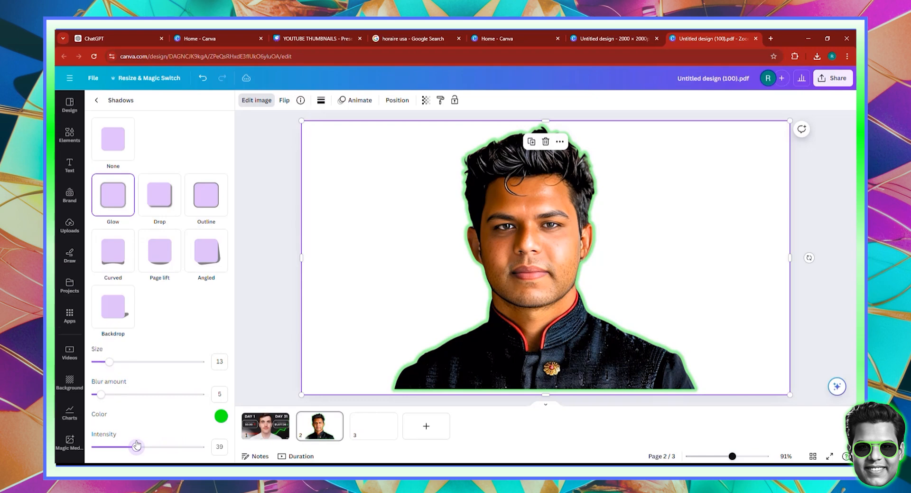
click(314, 337)
- Enlarge the portrait cutout slightly so its frame extends past the page edges, and shift it slightly to the left
mouse_move(550, 316)
mouse_down()
mouse_move(552, 328)
mouse_move(549, 314)
mouse_up()
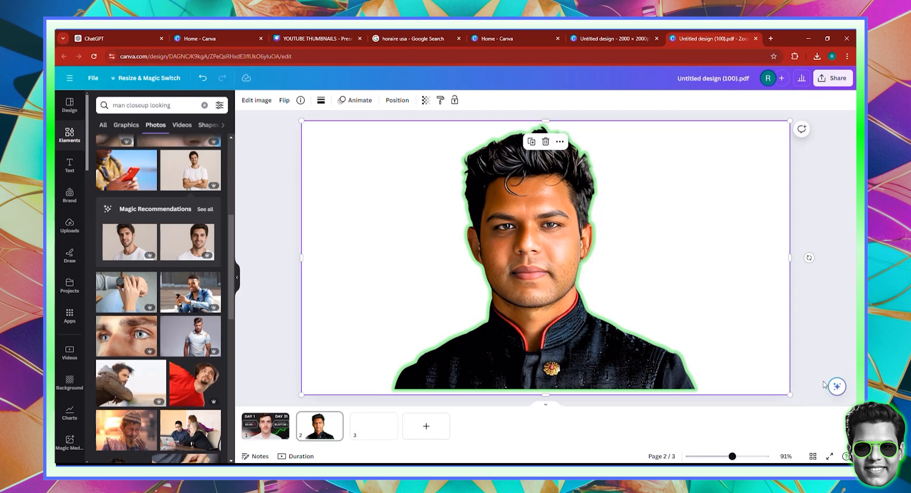
drag(807, 401, 829, 415)
drag(675, 356, 671, 355)
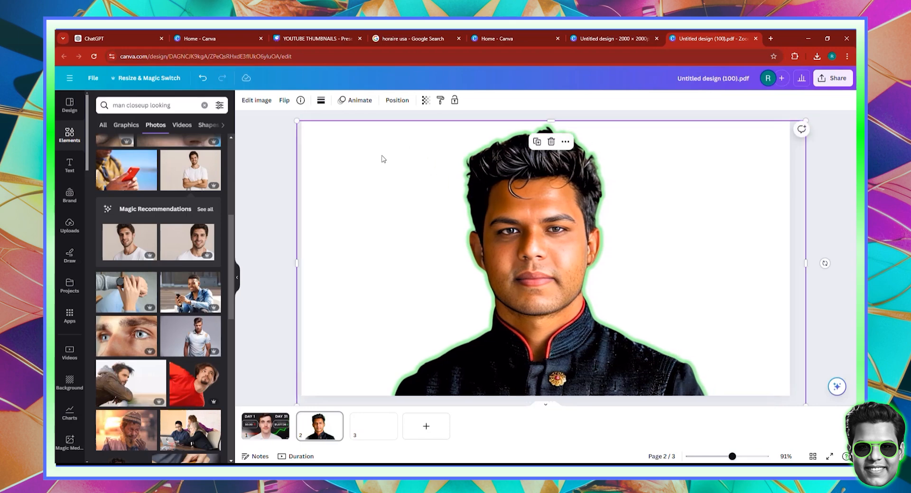
- Crop the empty margins on both sides of the portrait cutout so its frame sits closer to the figure
drag(321, 175, 368, 185)
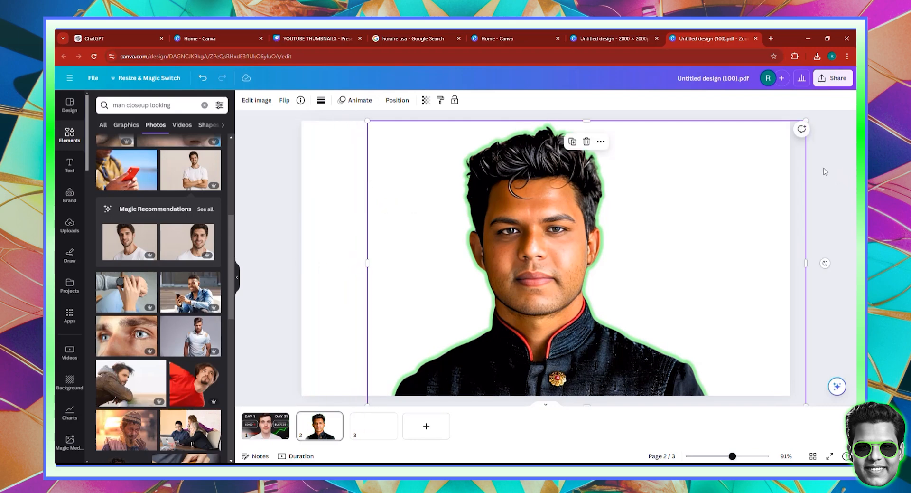
drag(809, 165, 719, 172)
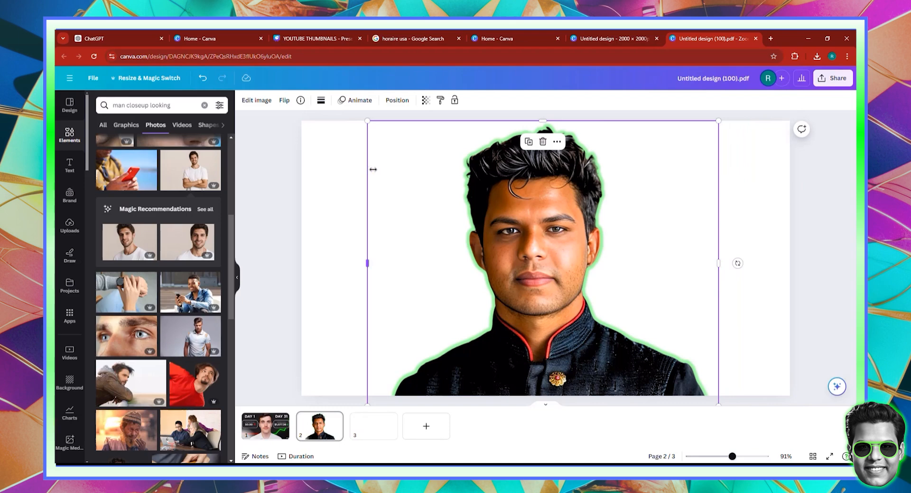
drag(373, 169, 378, 180)
click(338, 212)
click(467, 151)
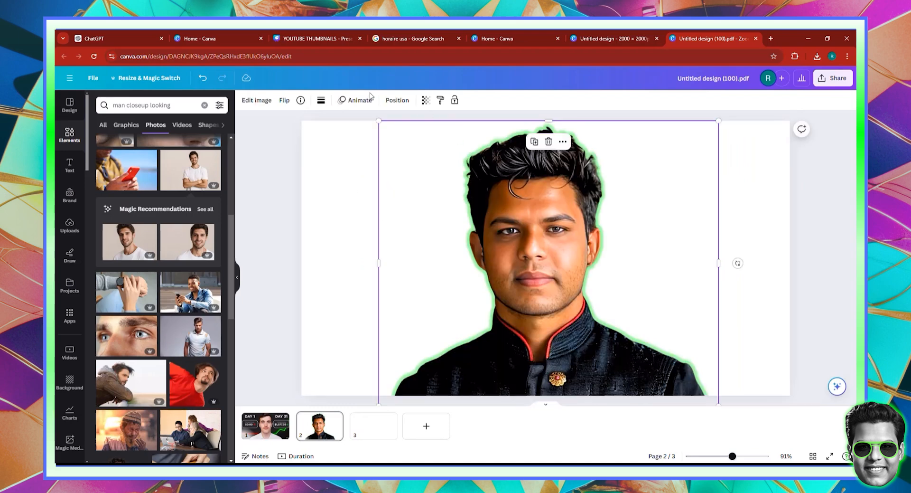
- Lock the portrait cutout in place on page 2 and review the reference thumbnail on page 1
click(453, 101)
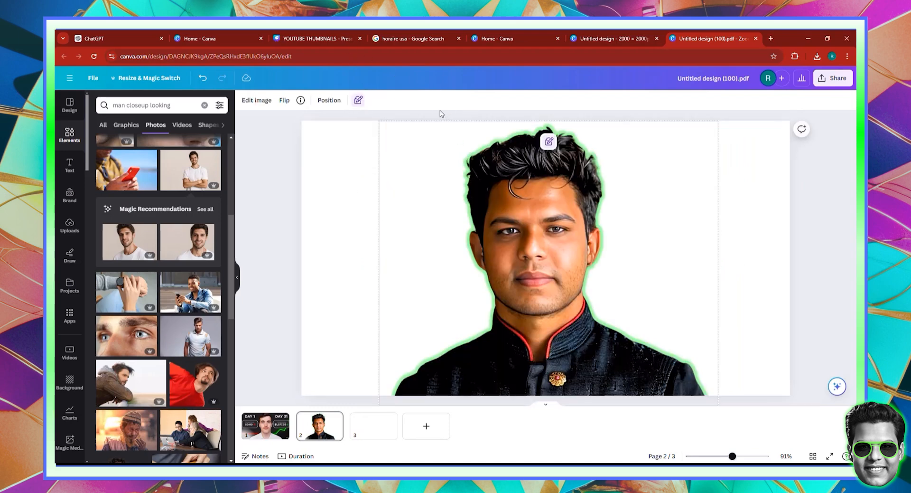
click(280, 419)
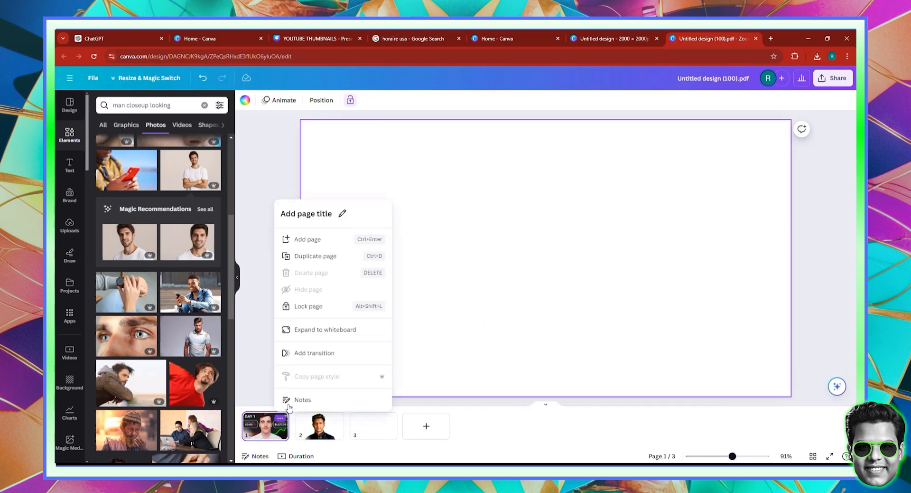
click(266, 430)
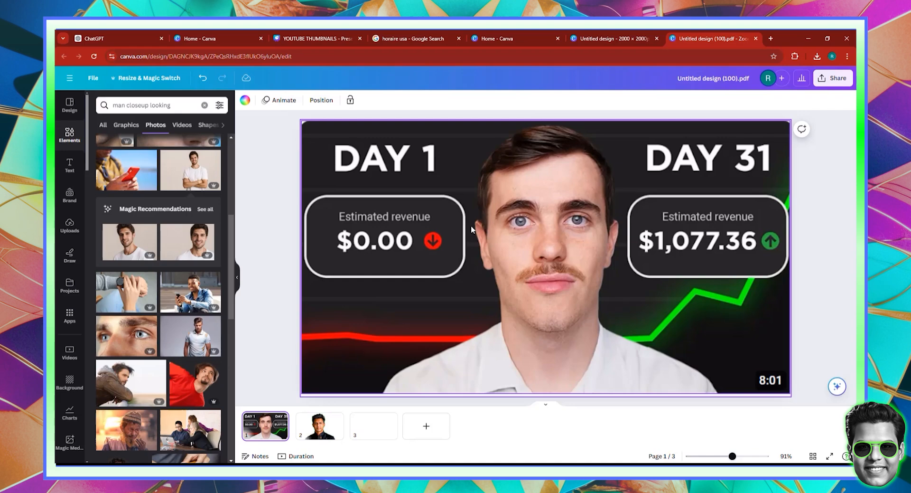
- Add a rounded green square to the centre of the blank third page
click(356, 432)
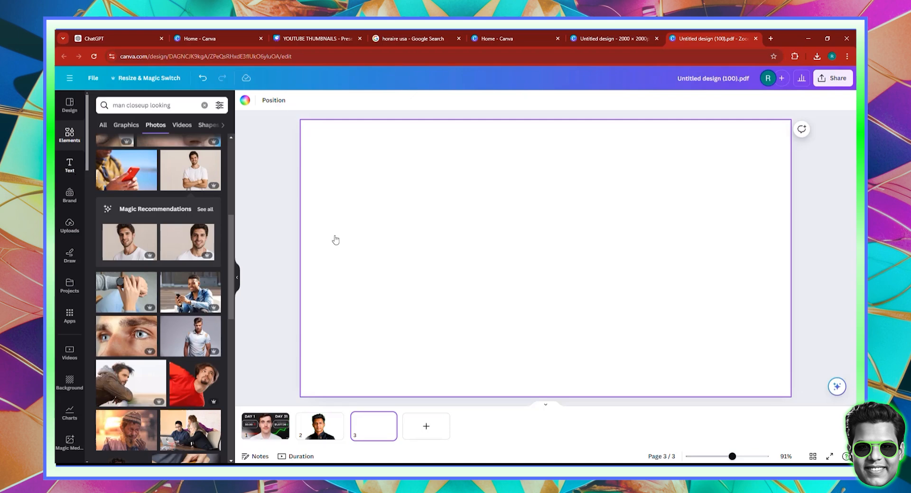
click(69, 163)
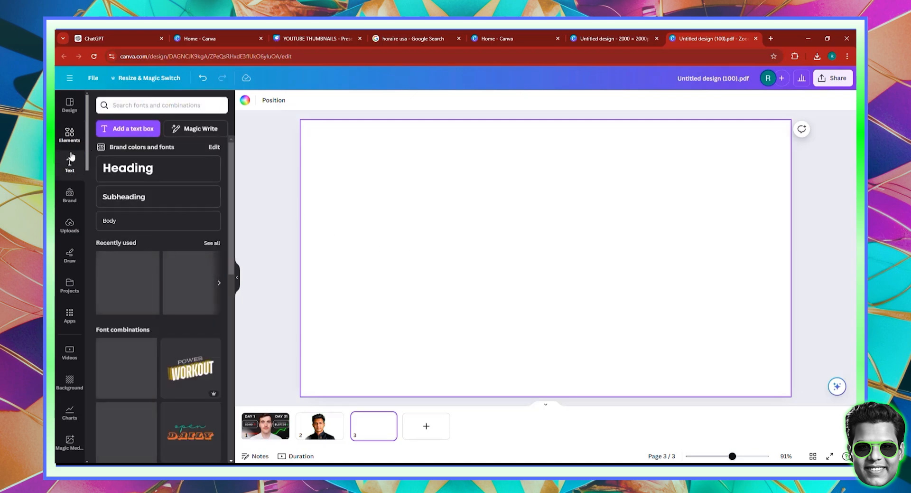
click(69, 134)
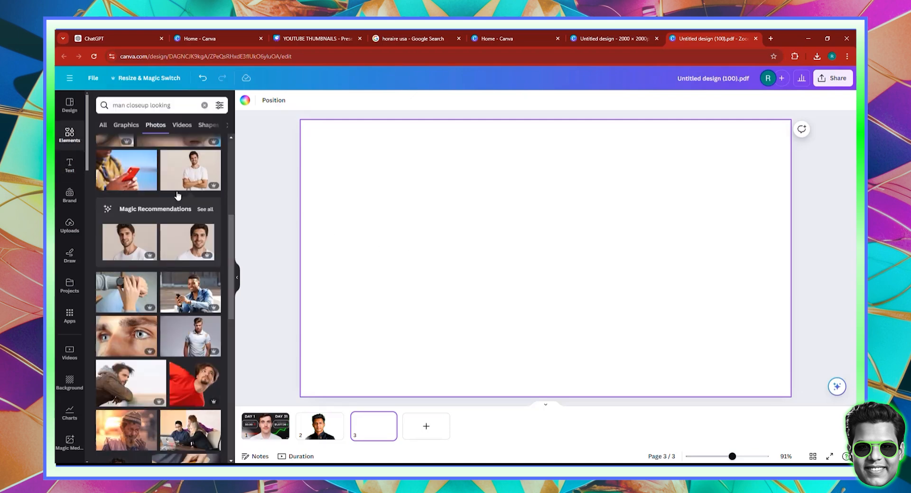
click(204, 105)
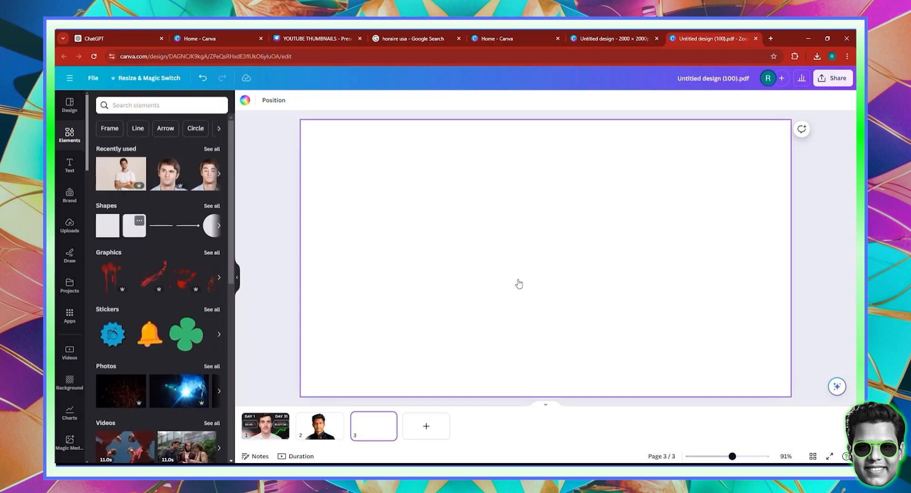
key(ctrl+v)
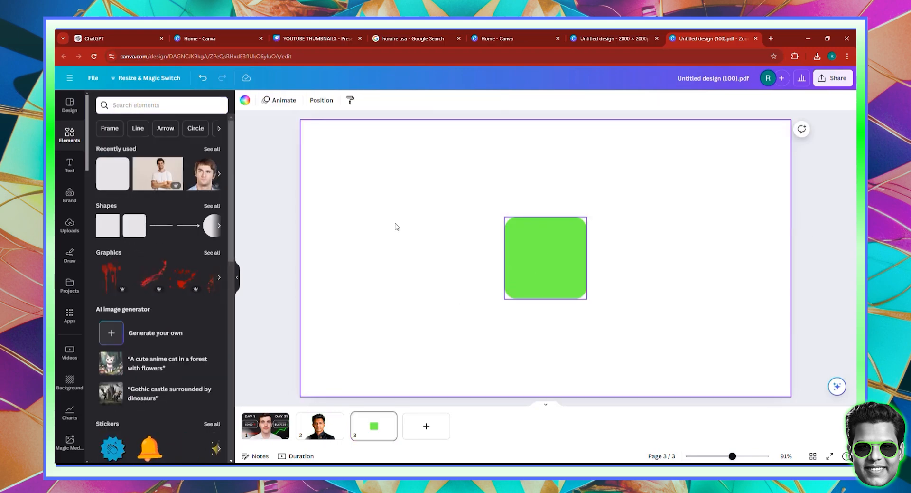
- Set the background colour of the third page to black
click(368, 224)
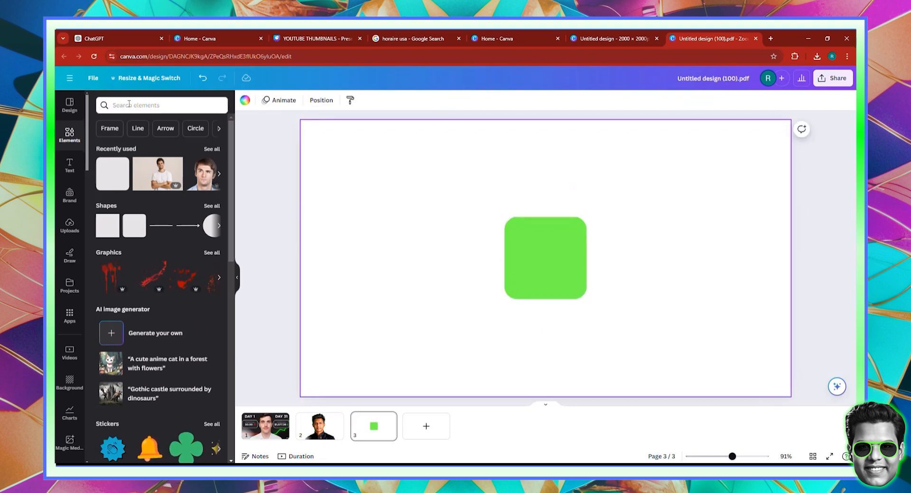
click(244, 100)
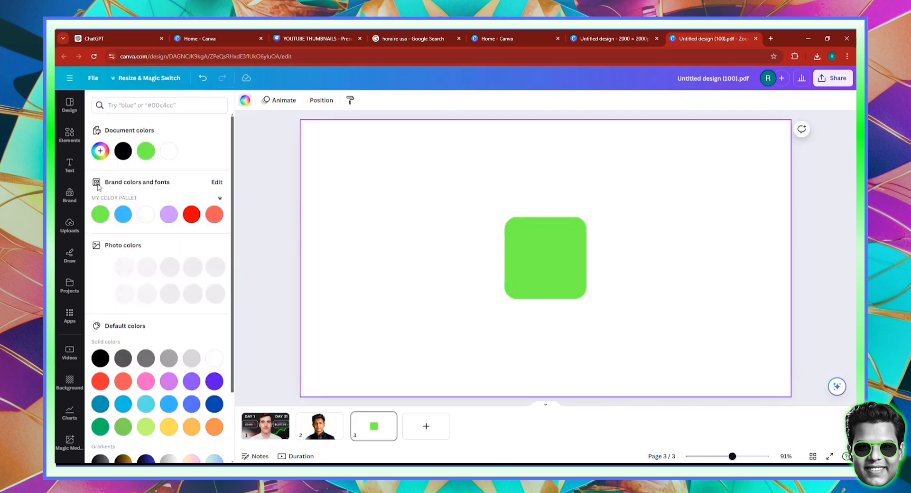
click(122, 151)
- Search the photo elements for "gird" and add the black photo with curved blue grid lines to the page
click(69, 134)
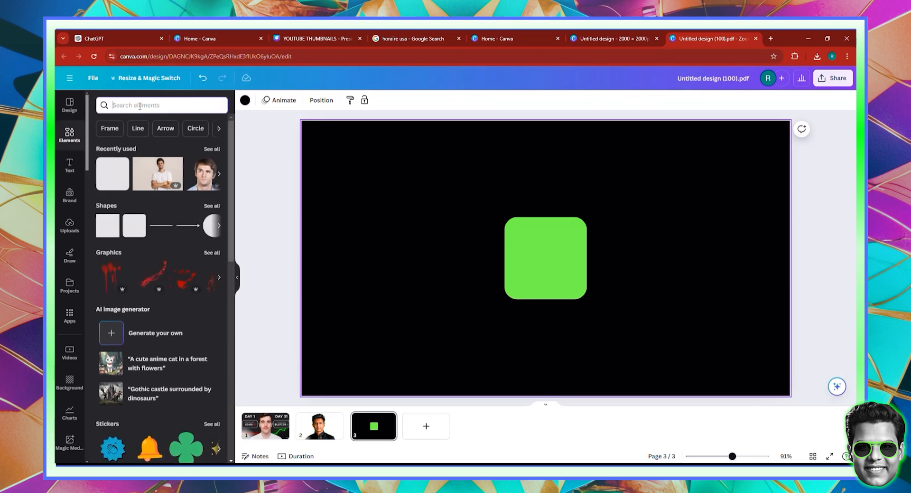
click(140, 105)
text(gird)
key(Return)
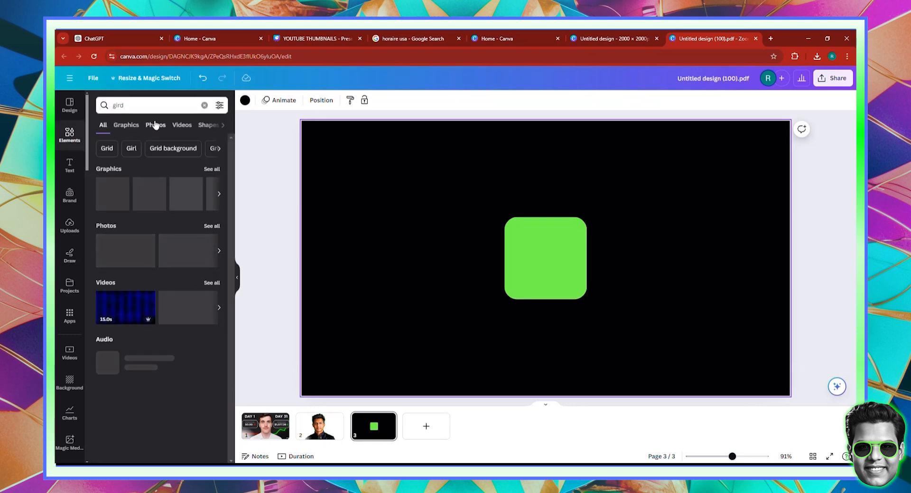
click(155, 125)
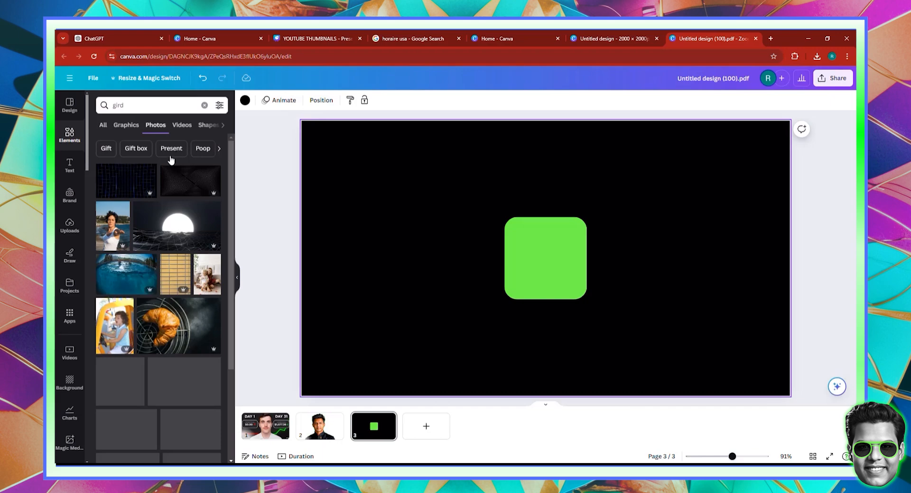
click(150, 183)
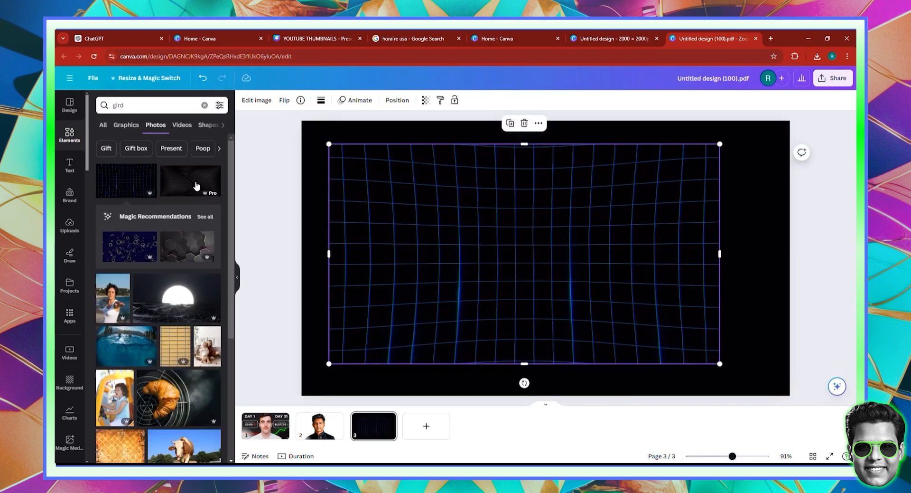
drag(472, 224, 476, 244)
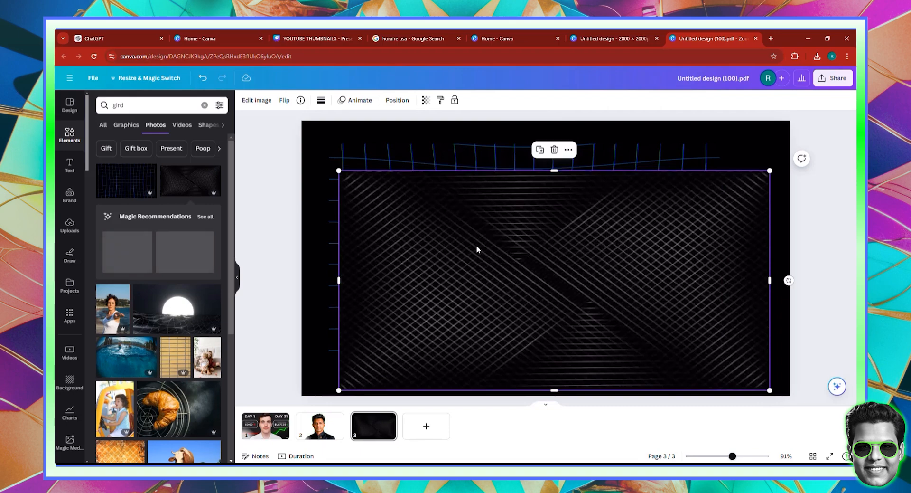
key(Delete)
scroll(158, 256, down, 5)
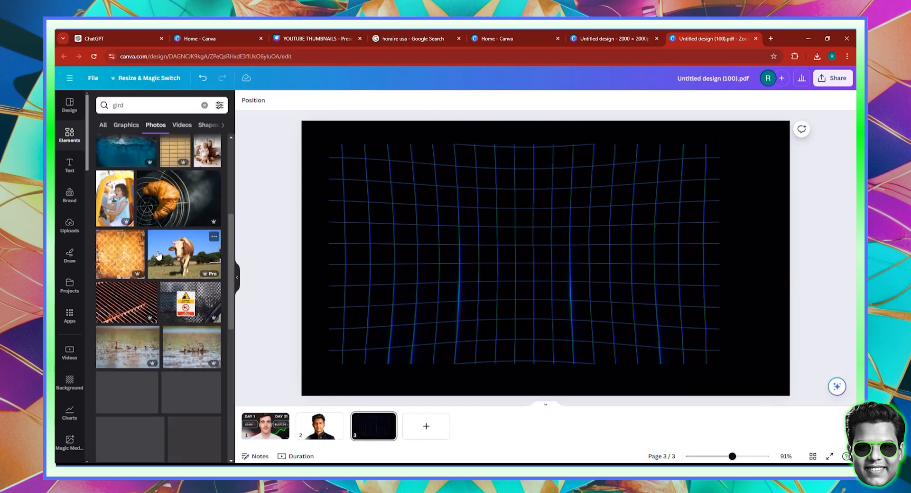
scroll(159, 255, down, 4)
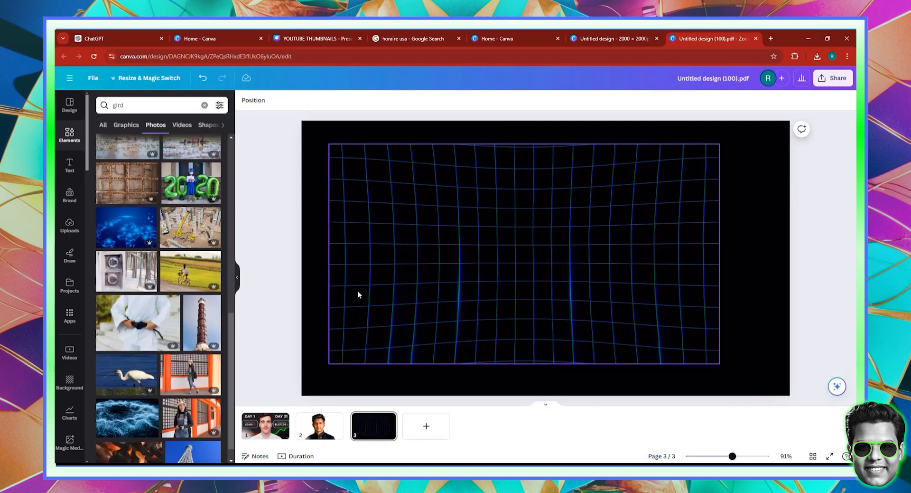
scroll(152, 294, down, 1)
- Enlarge the blue grid photo to about 1395 by 785 px so it covers the whole page, and make it partly transparent
drag(364, 290, 346, 279)
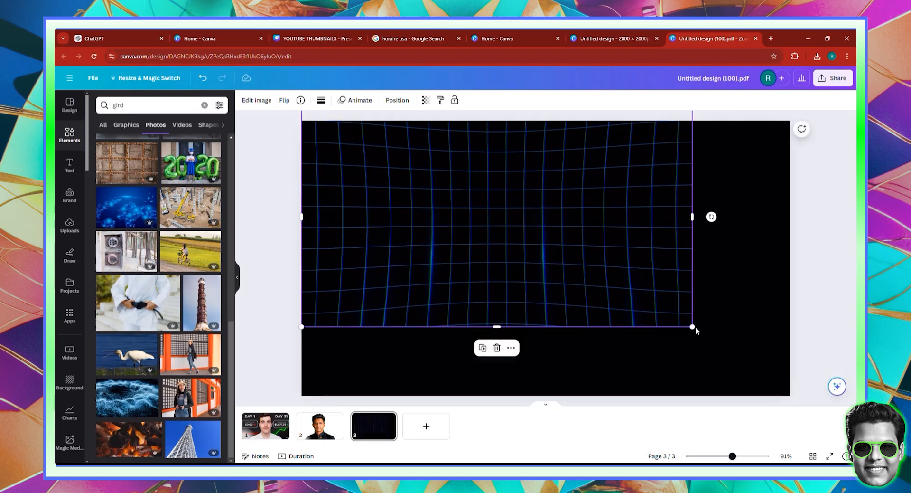
drag(693, 326, 824, 415)
drag(754, 365, 743, 371)
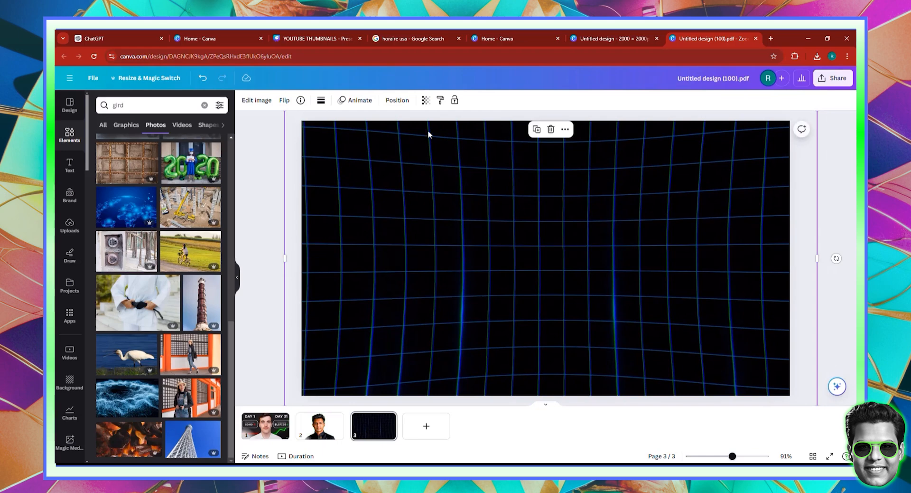
click(426, 100)
drag(397, 135, 380, 136)
- Send the blue grid photo to the back, behind the green square, and lock it
click(397, 99)
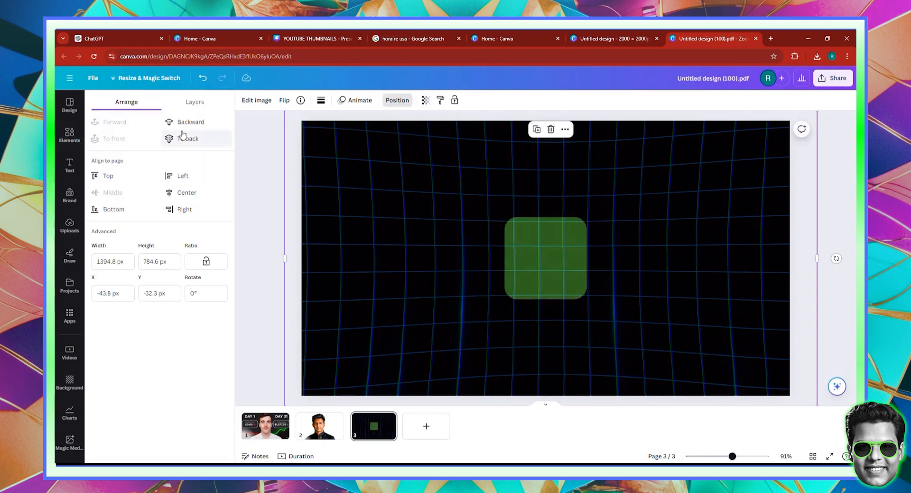
click(186, 139)
click(293, 220)
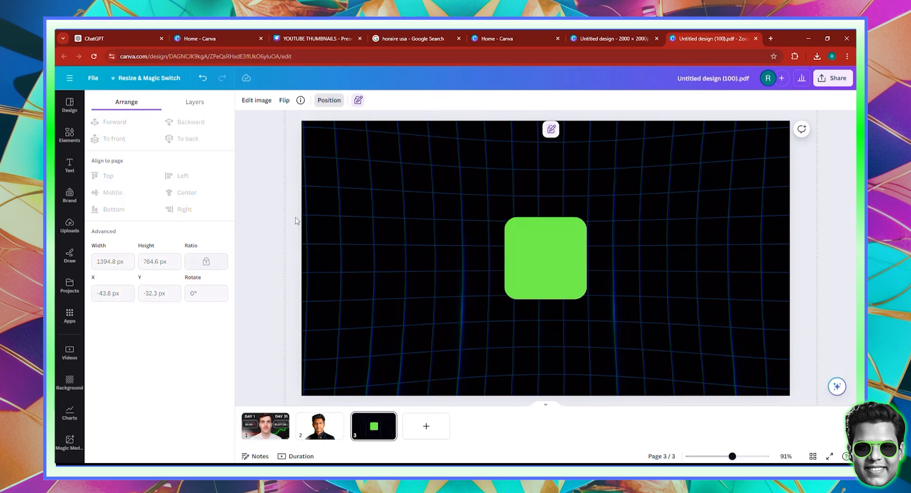
- Move the green square to the left part of the page and give it a solid white border of weight 10
click(576, 257)
drag(577, 257, 401, 238)
click(301, 101)
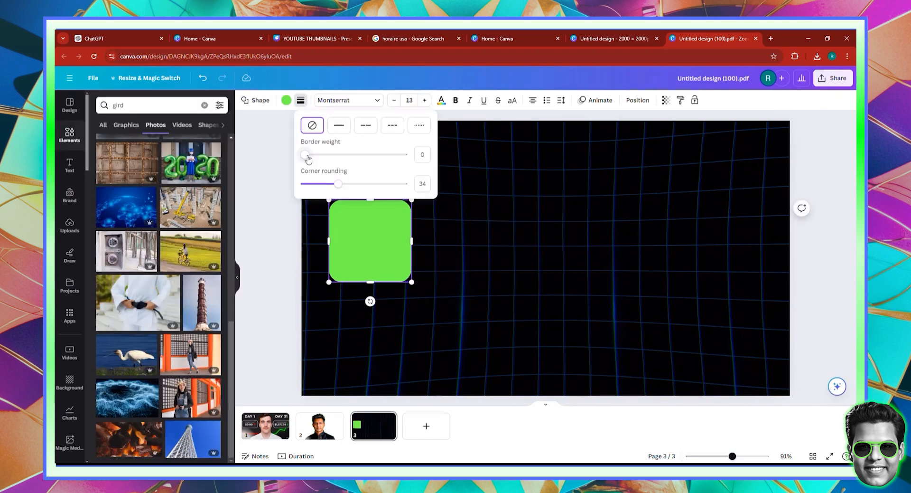
drag(308, 159, 329, 159)
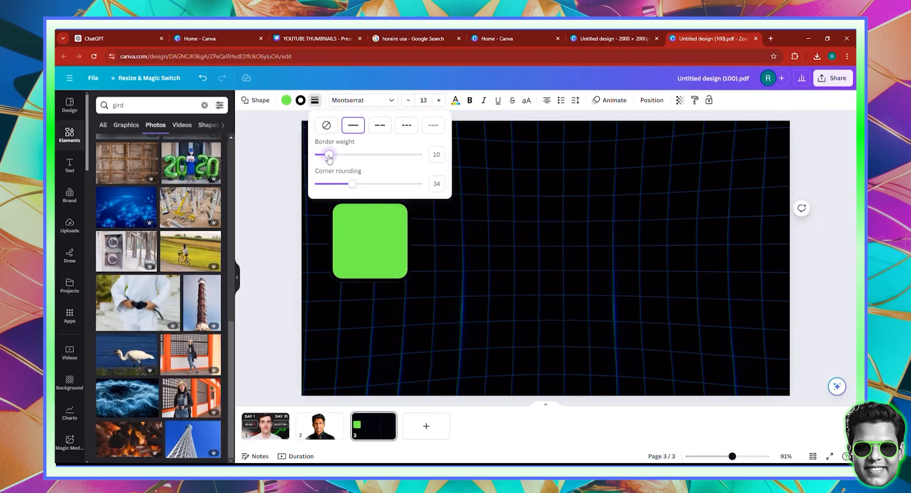
click(301, 100)
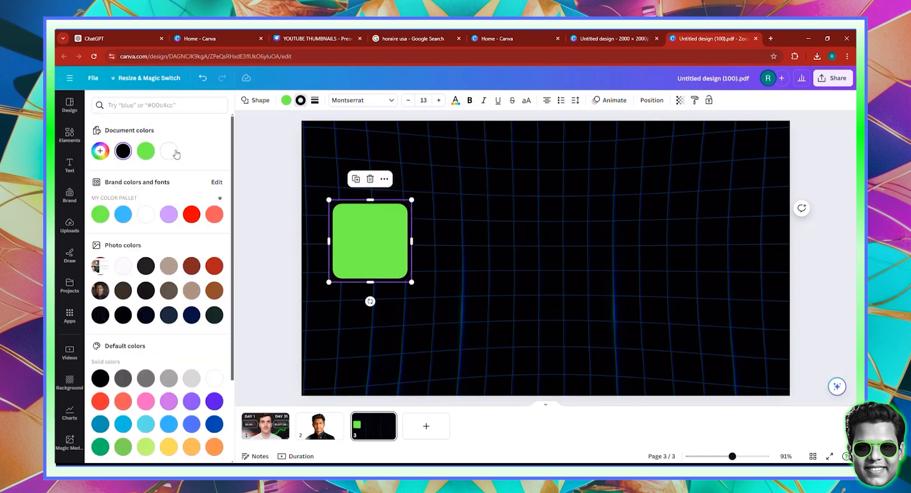
click(171, 151)
click(297, 101)
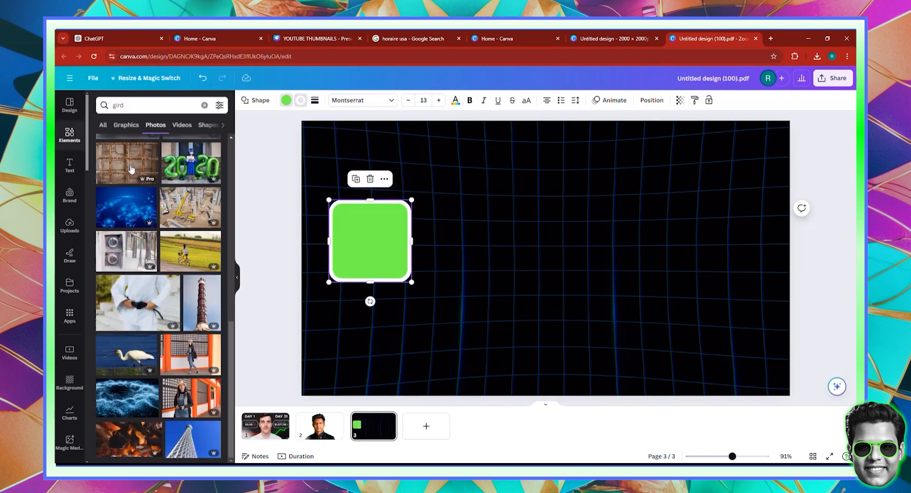
- Remove the square's green fill and stretch it horizontally to about twice its width as a wide outlined rectangle
click(288, 101)
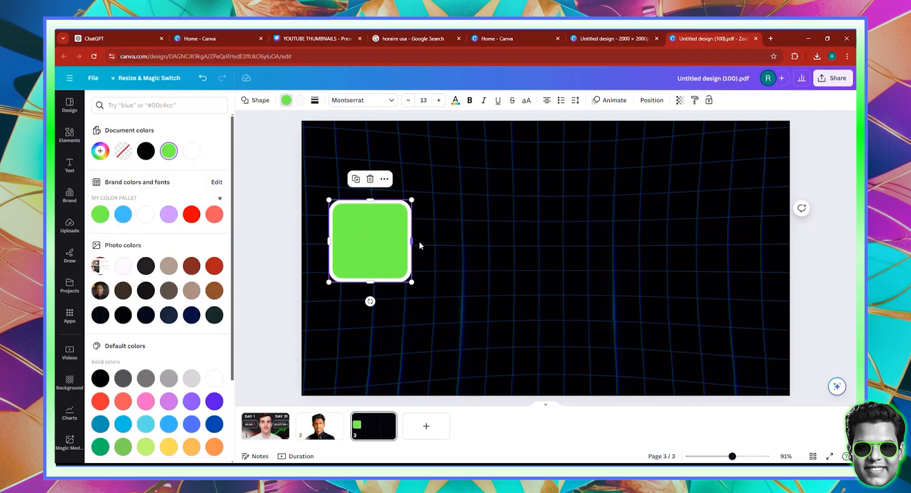
click(124, 151)
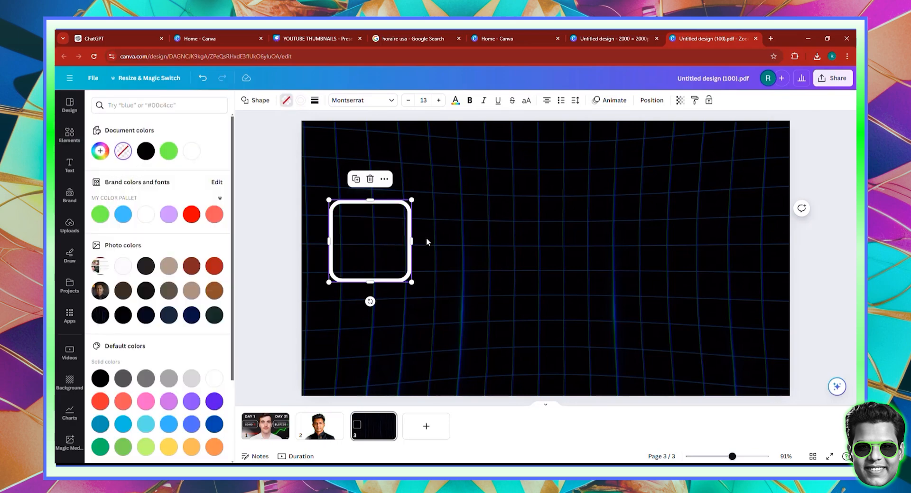
click(464, 281)
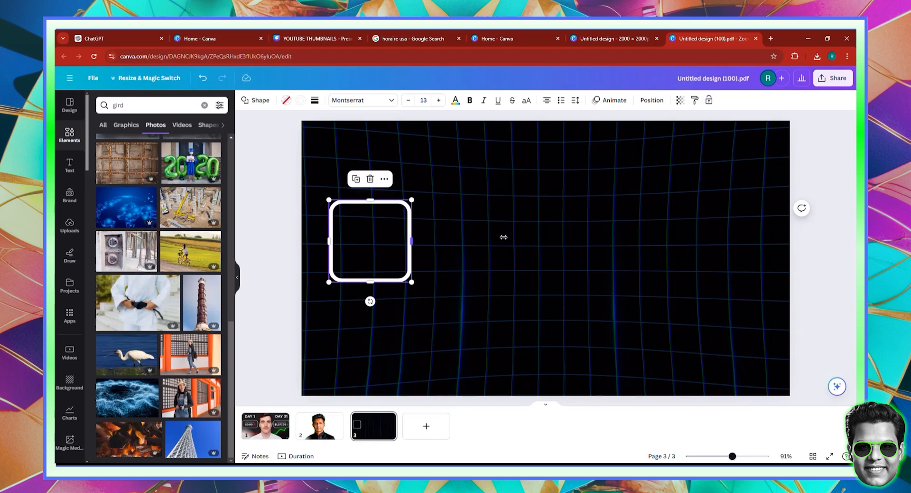
drag(504, 237, 502, 238)
- Check the revenue boxes in the reference thumbnail and increase the outlined rectangle's corner rounding on page 3
click(263, 425)
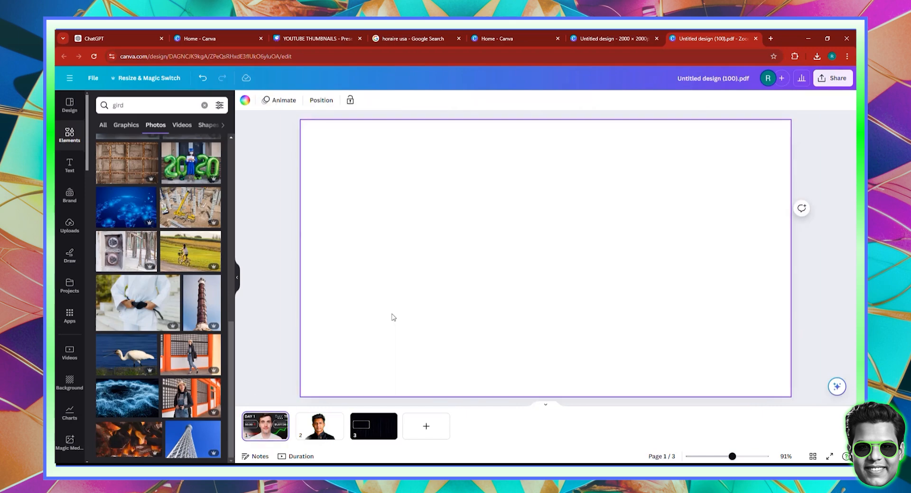
click(380, 437)
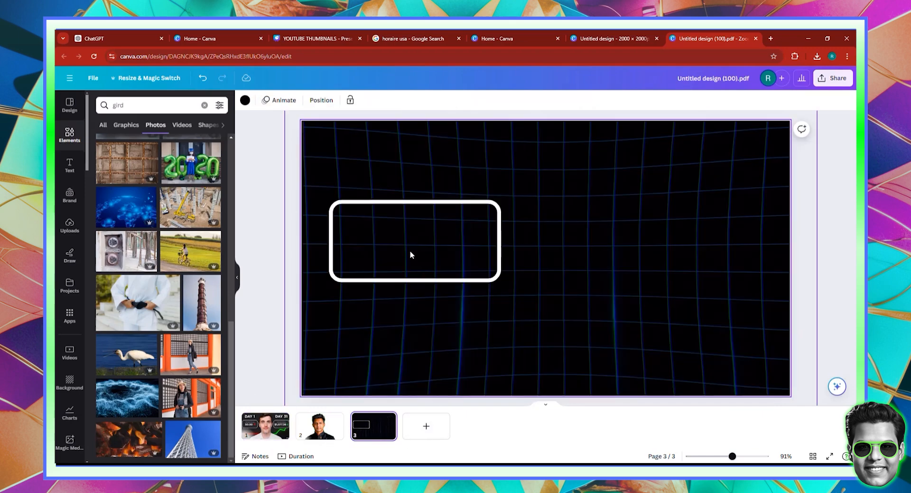
click(411, 252)
click(316, 101)
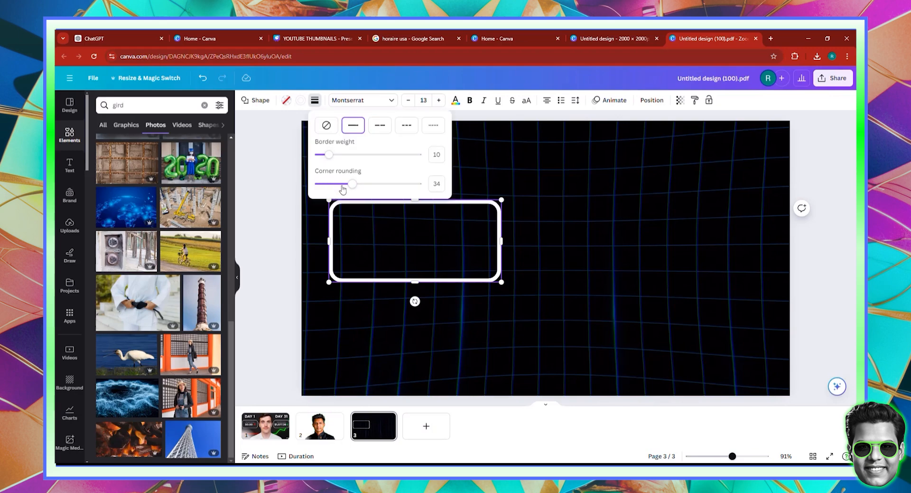
mouse_move(387, 185)
mouse_down()
mouse_move(400, 186)
mouse_move(378, 186)
mouse_move(391, 190)
mouse_up()
click(553, 232)
- Shift the outlined rectangle slightly down and to the left, and paste a copy of it onto the portrait page
drag(436, 256, 411, 269)
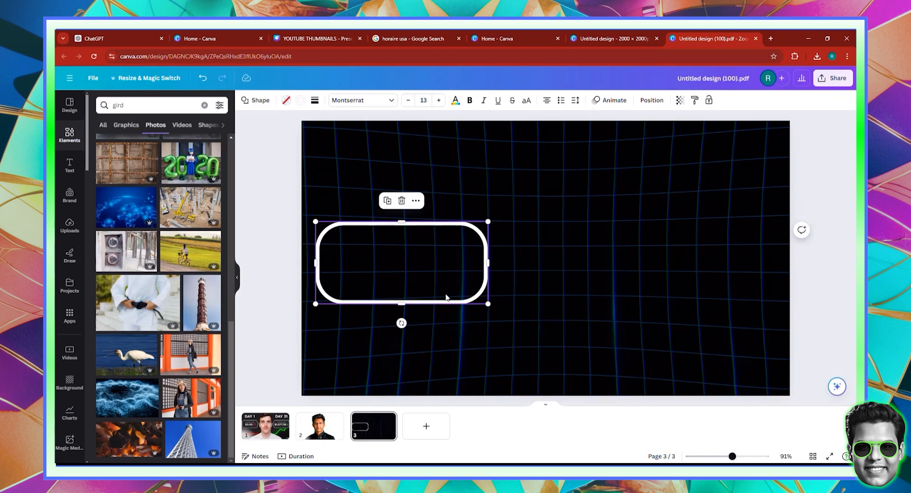
right_click(430, 269)
click(455, 229)
click(323, 427)
key(ctrl+v)
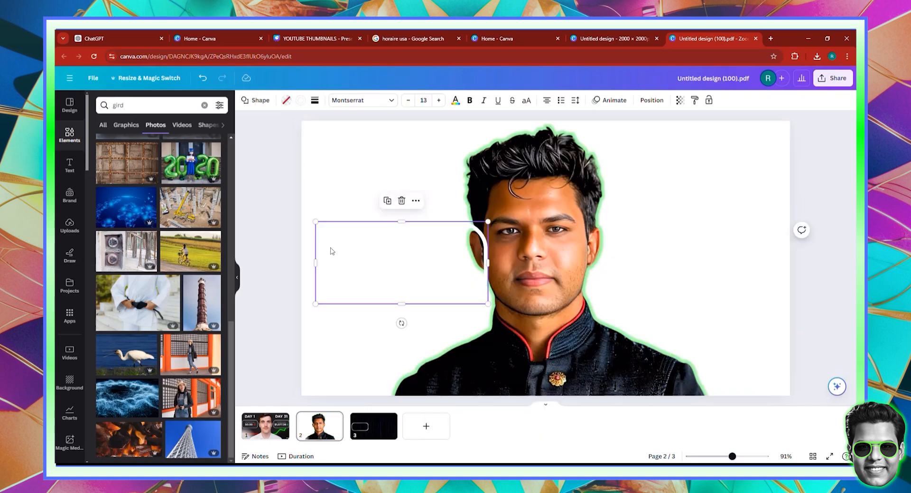
- Shrink the outlined rectangle on the portrait page to about 386 by 191, nudge it away from the face, and copy it
drag(487, 302, 462, 291)
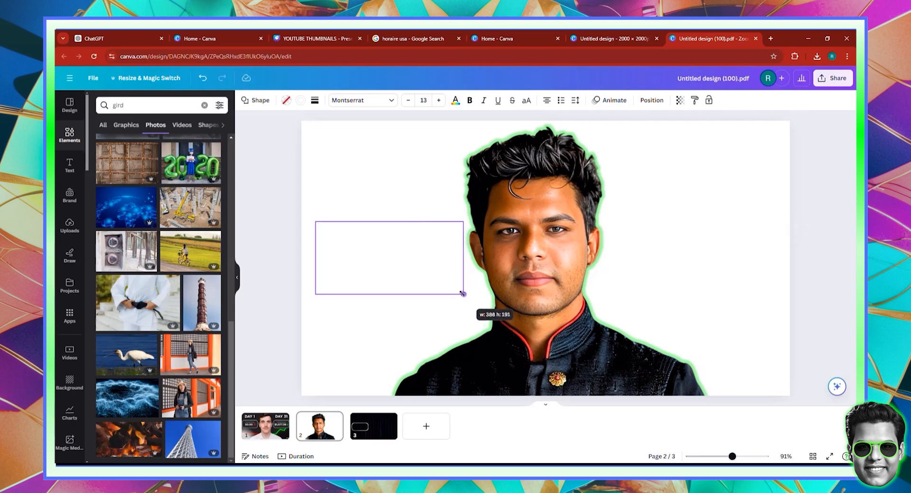
mouse_move(404, 271)
mouse_down()
mouse_move(403, 282)
mouse_move(431, 279)
mouse_move(399, 277)
mouse_move(400, 295)
mouse_move(398, 273)
mouse_up()
right_click(399, 272)
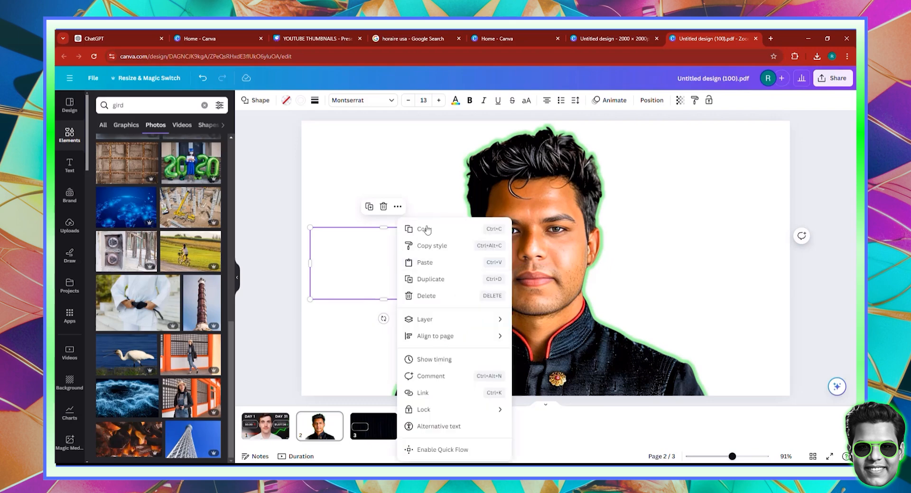
click(424, 228)
- Replace the larger outlined rectangle on page 3 with the copied smaller one
click(372, 422)
click(368, 272)
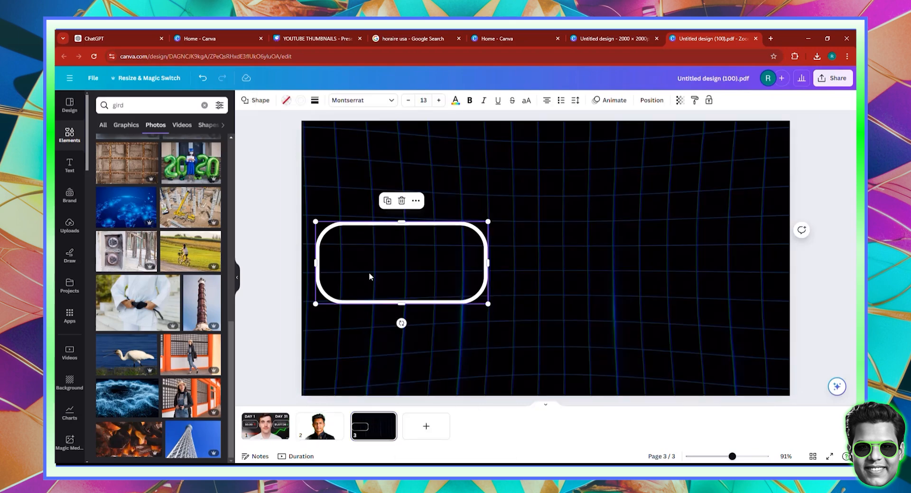
key(Delete)
key(ctrl+v)
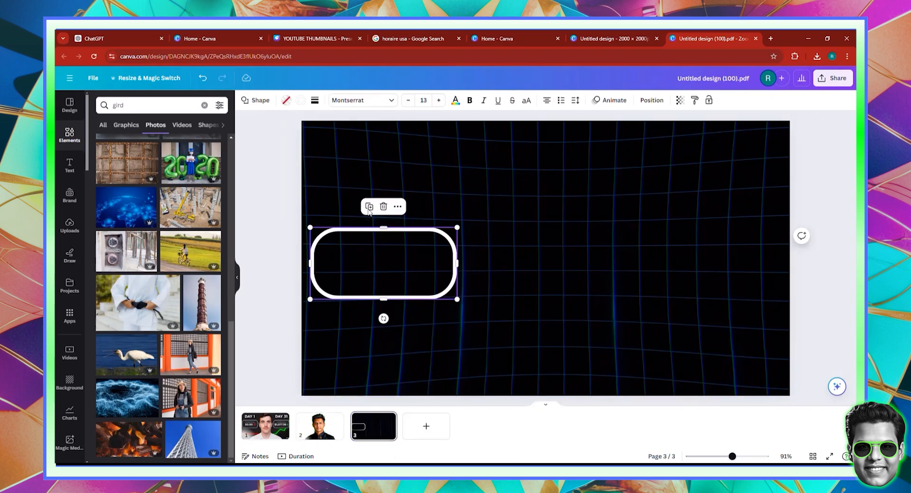
key(ctrl+v)
drag(397, 274, 537, 276)
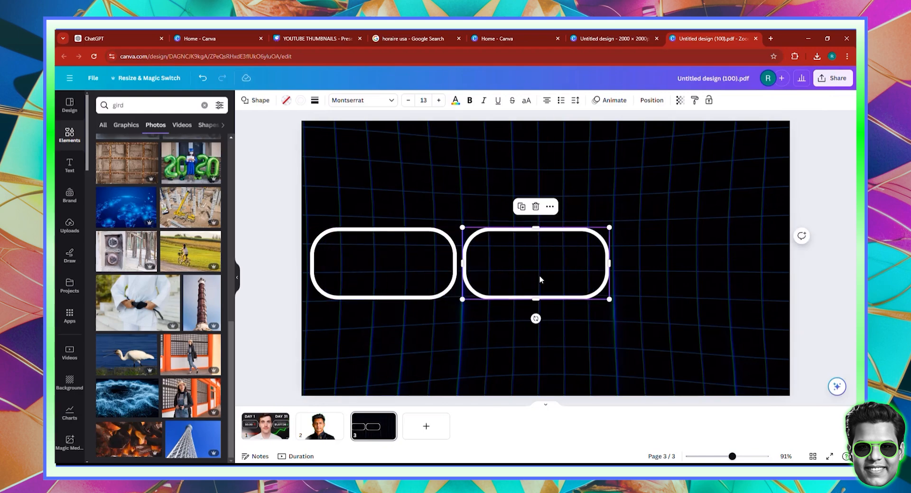
key(Delete)
- Check the reference thumbnail and add a heading text to the grid page, right of the outlined box
click(273, 435)
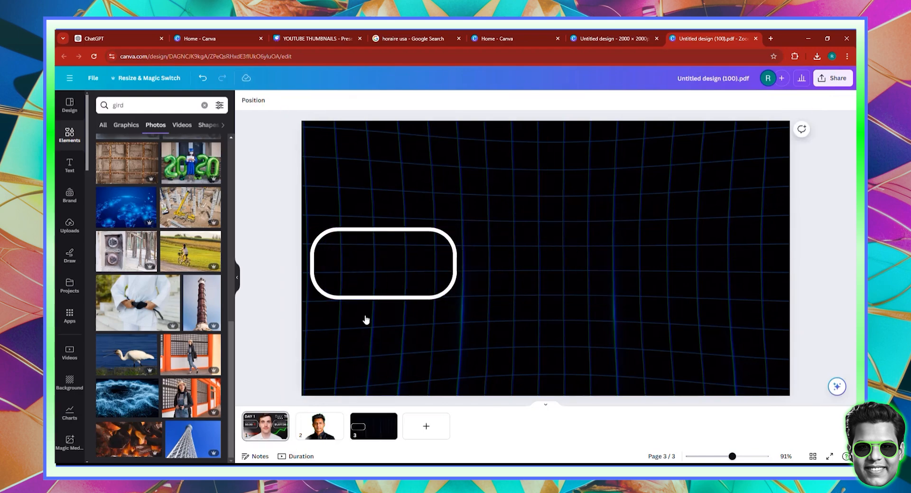
click(378, 425)
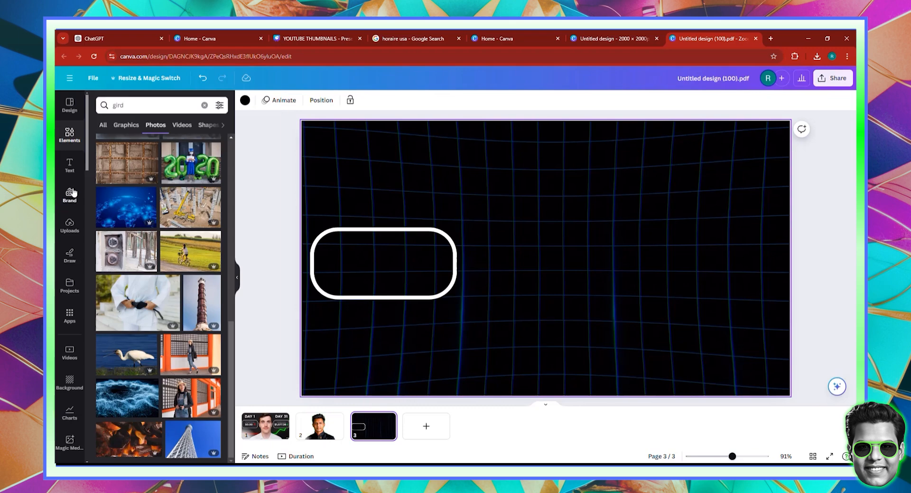
click(69, 165)
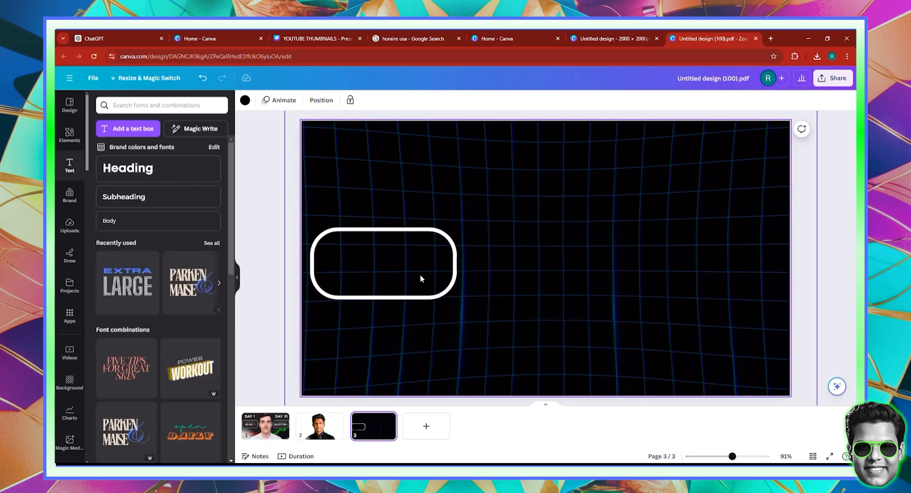
drag(516, 246, 516, 248)
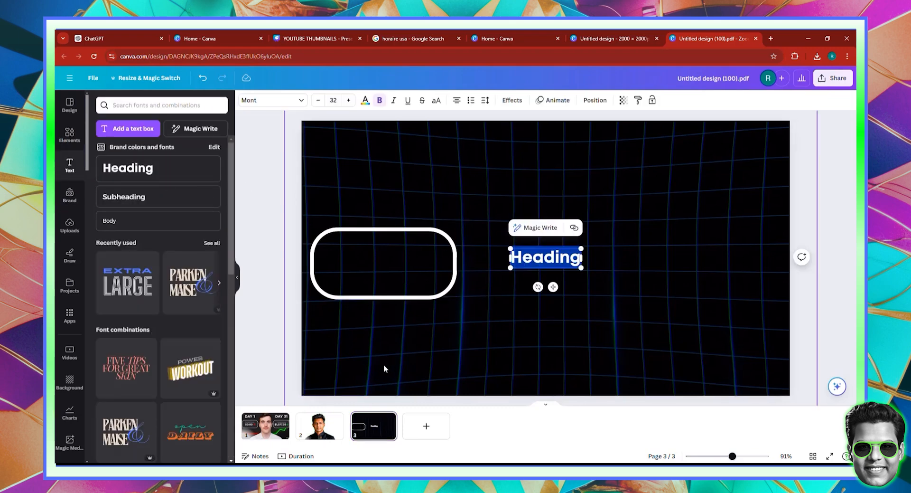
- Check the reference thumbnail's title and replace the heading text on page 3 with "DAY 1"
click(264, 426)
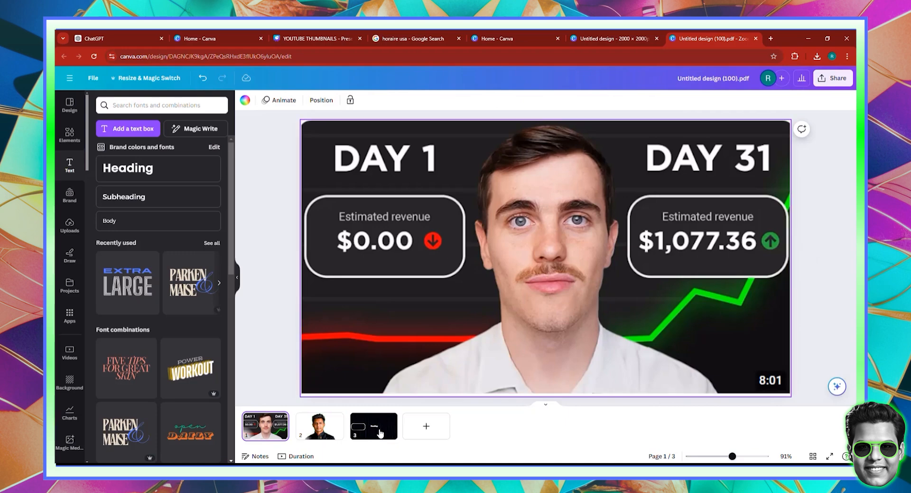
click(380, 433)
double_click(571, 262)
text(d)
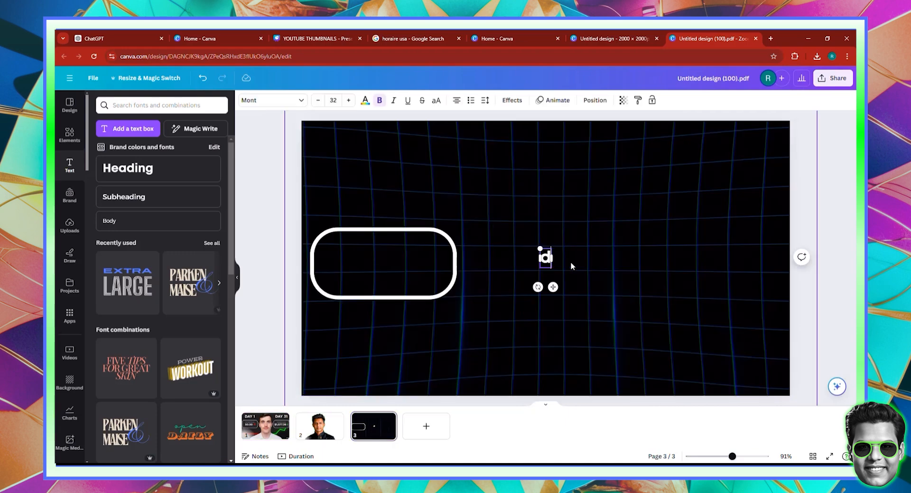
text(a)
key(BackSpace)
key(BackSpace)
text(DAY 1)
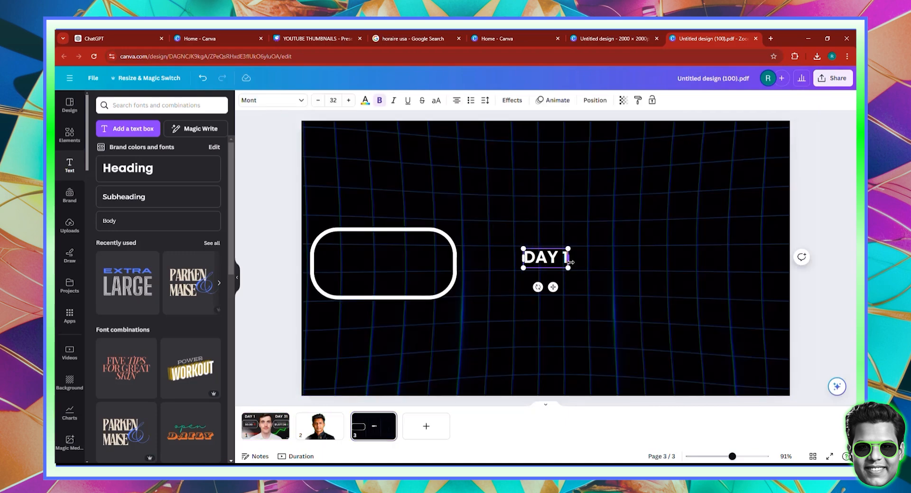
- Compare with the reference thumbnail, then move the DAY 1 text above the outlined box and enlarge it to about size 87.9
click(267, 426)
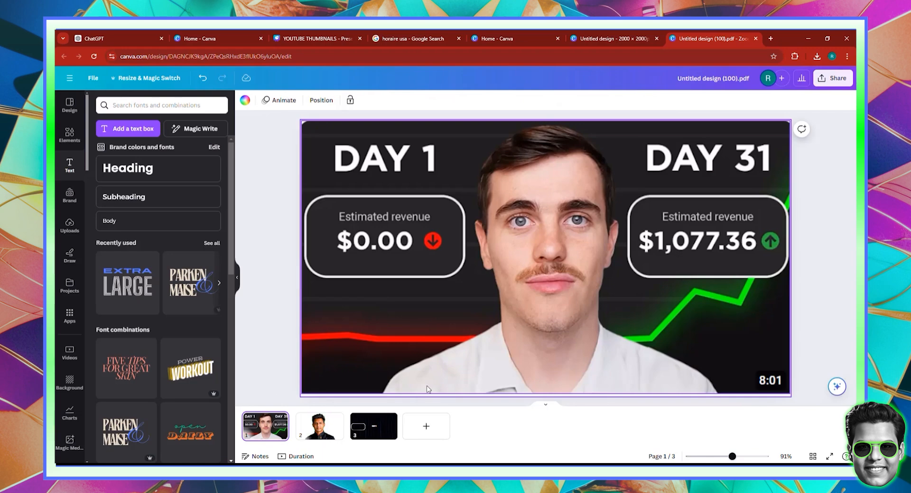
click(376, 433)
click(541, 256)
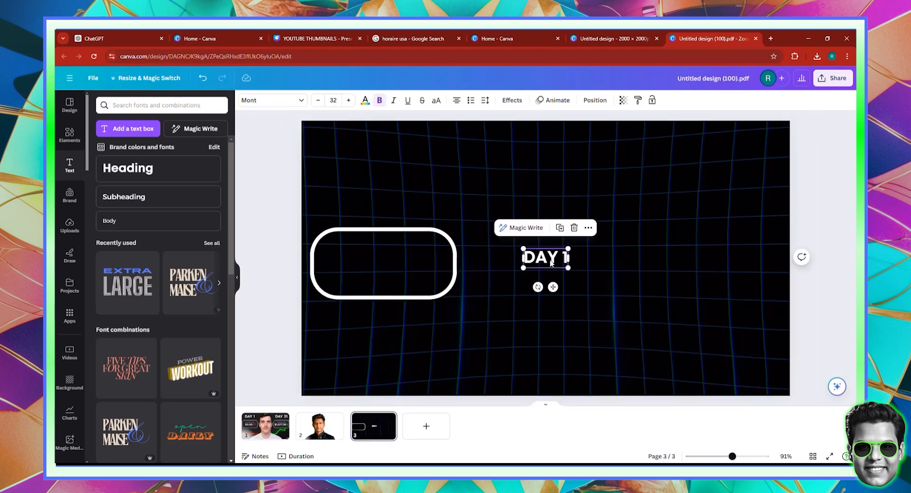
drag(541, 256, 404, 159)
click(539, 220)
- Check the title size in the reference, reduce the DAY 1 text to size 76 and center it above the outlined box
click(266, 426)
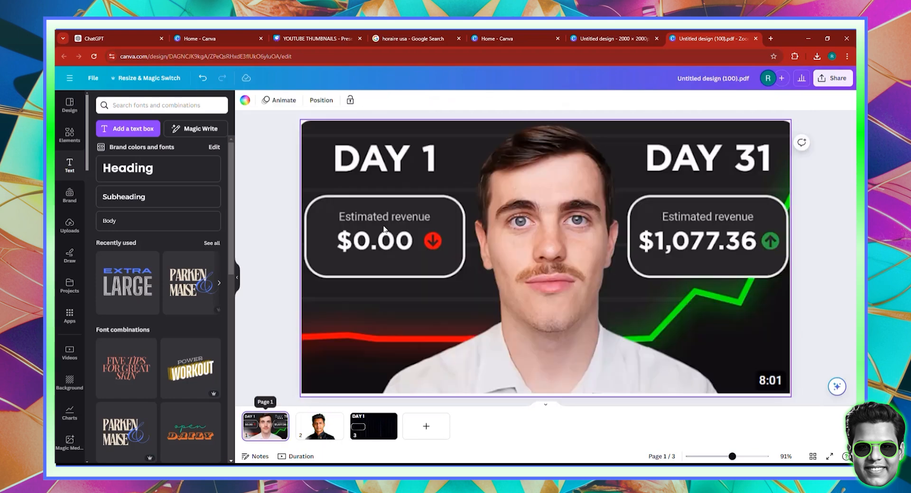
click(382, 419)
click(433, 184)
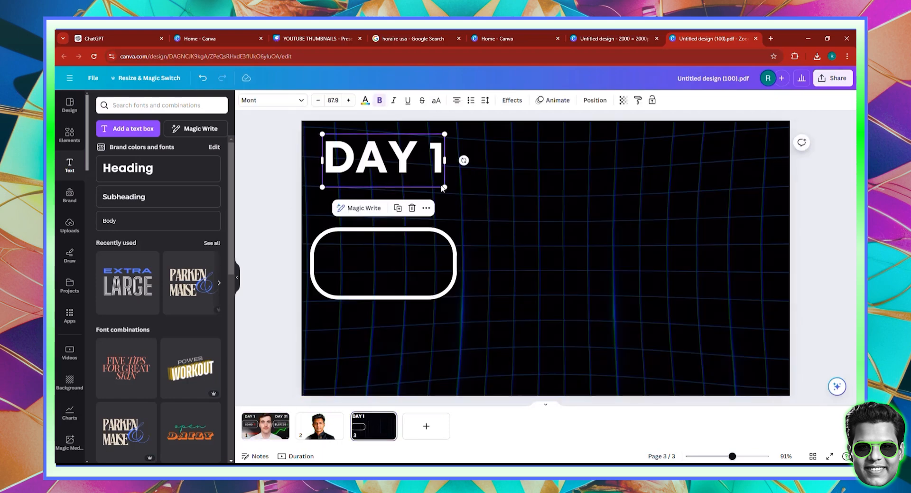
drag(433, 185, 420, 175)
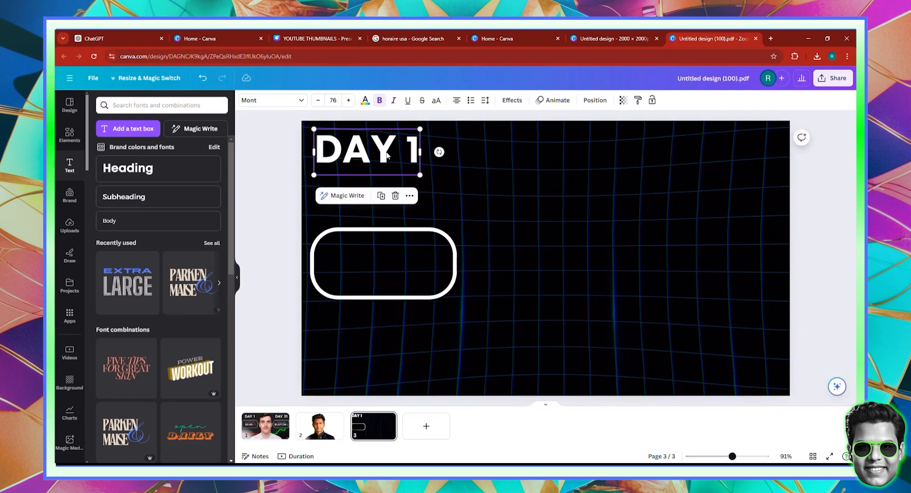
drag(377, 148, 395, 161)
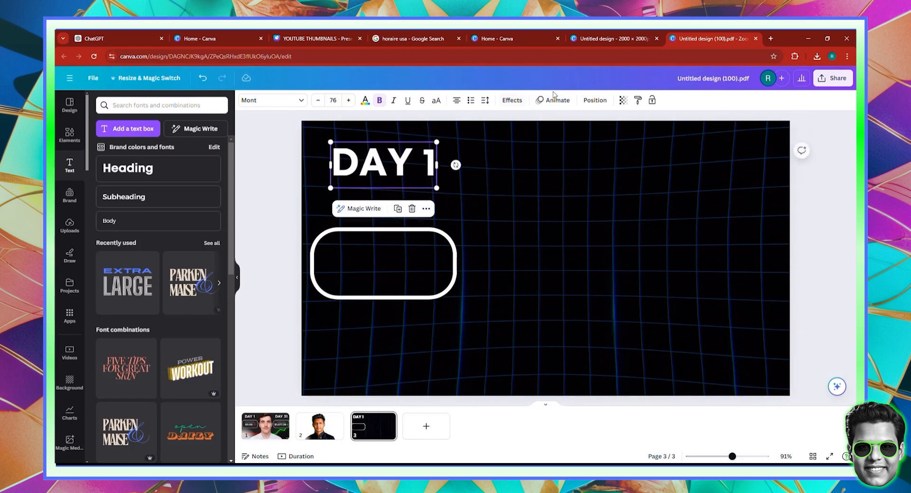
- Apply the Lift effect at intensity 100 to the DAY 1 text and shift the text slightly down
click(506, 102)
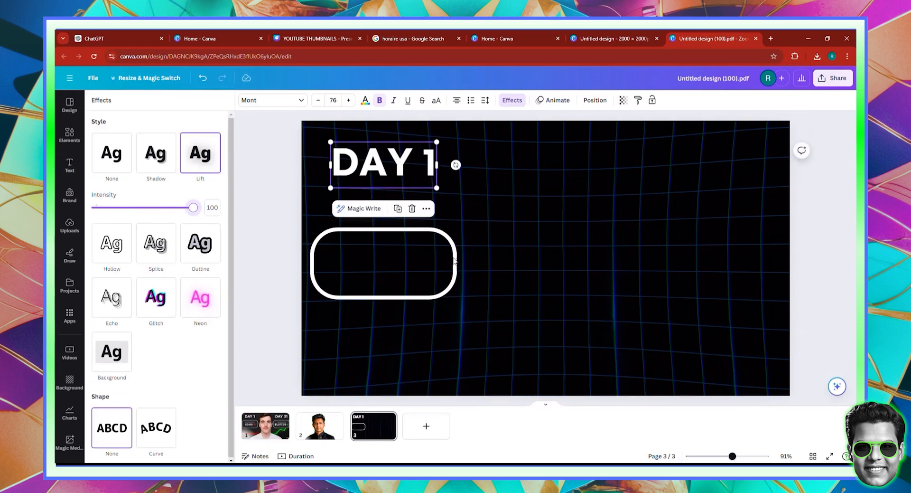
click(564, 277)
double_click(563, 277)
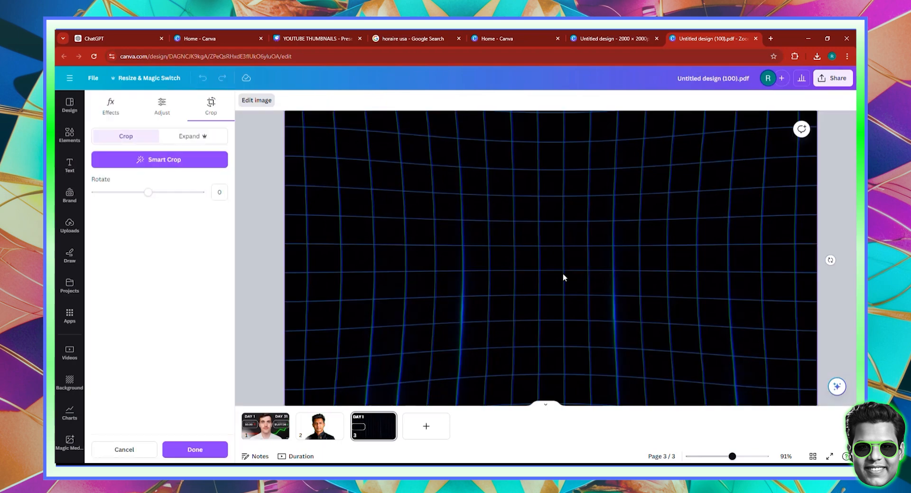
click(252, 199)
click(382, 170)
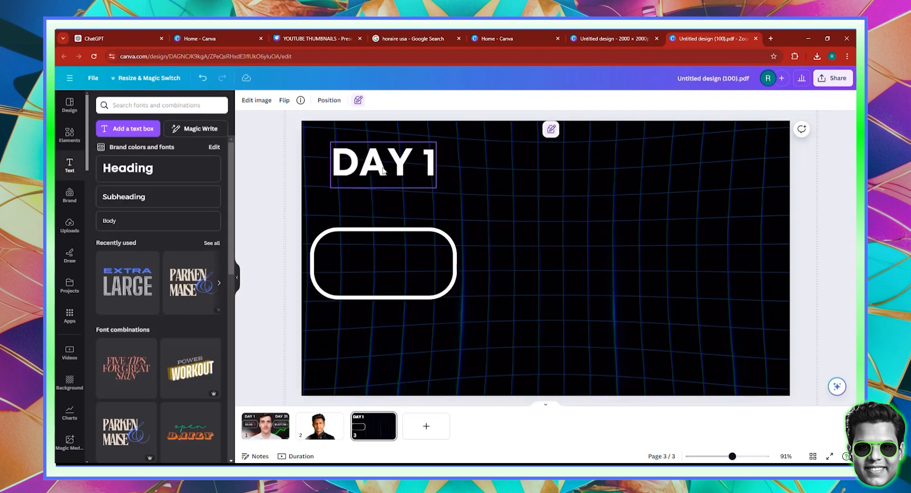
mouse_move(382, 171)
mouse_down()
mouse_move(370, 167)
mouse_move(384, 176)
mouse_up()
click(322, 309)
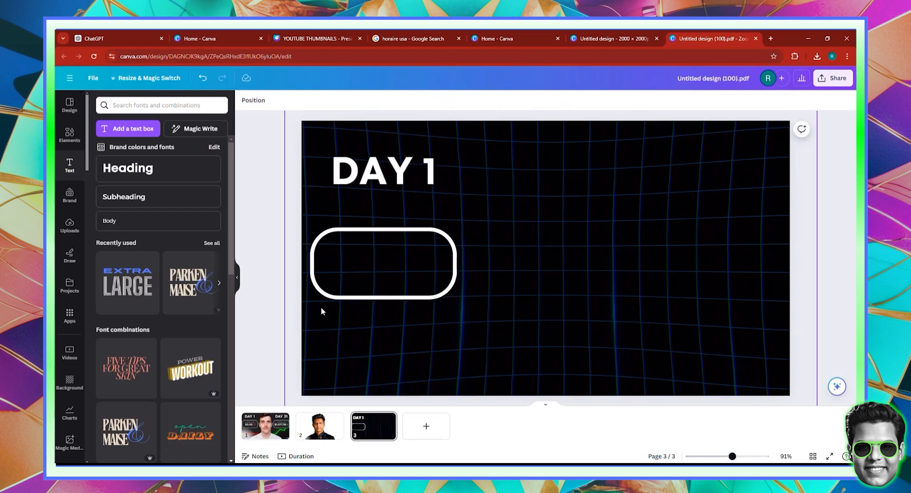
- Duplicate the DAY 1 text, check the box label in the reference thumbnail, and change the copy's text to "ESTIMATED REVENUE"
click(375, 178)
click(398, 129)
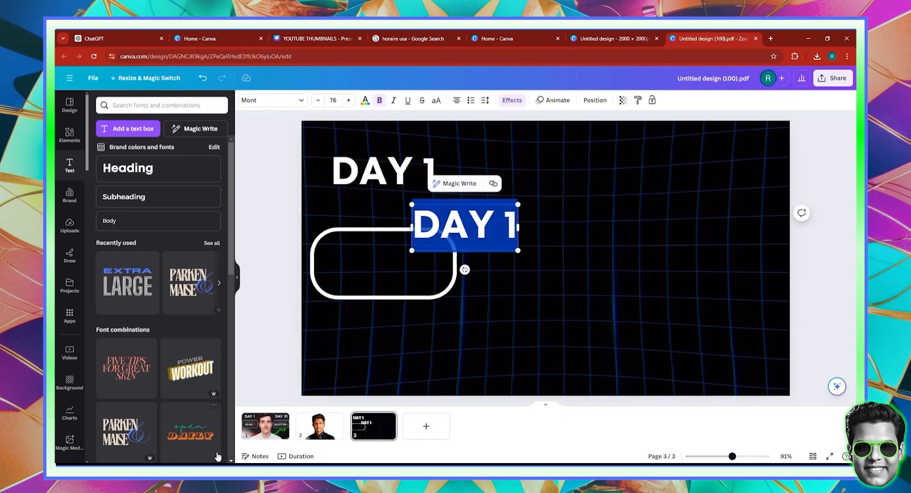
click(266, 425)
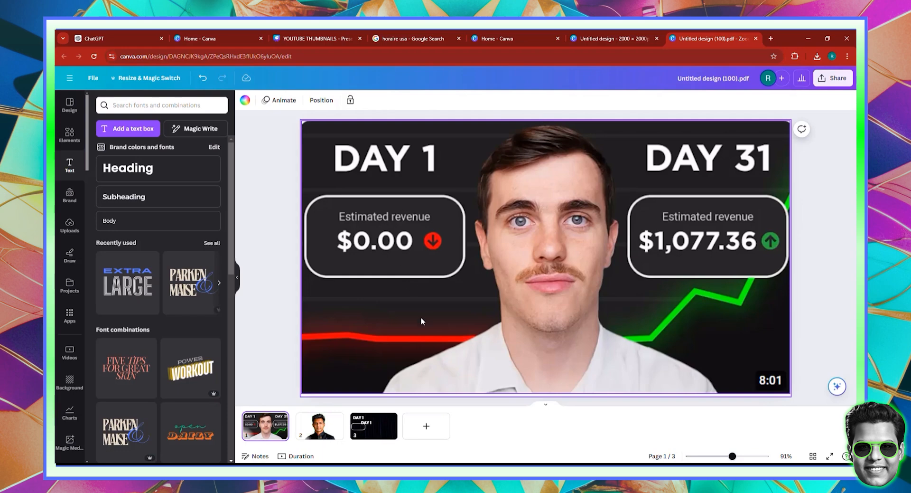
click(384, 414)
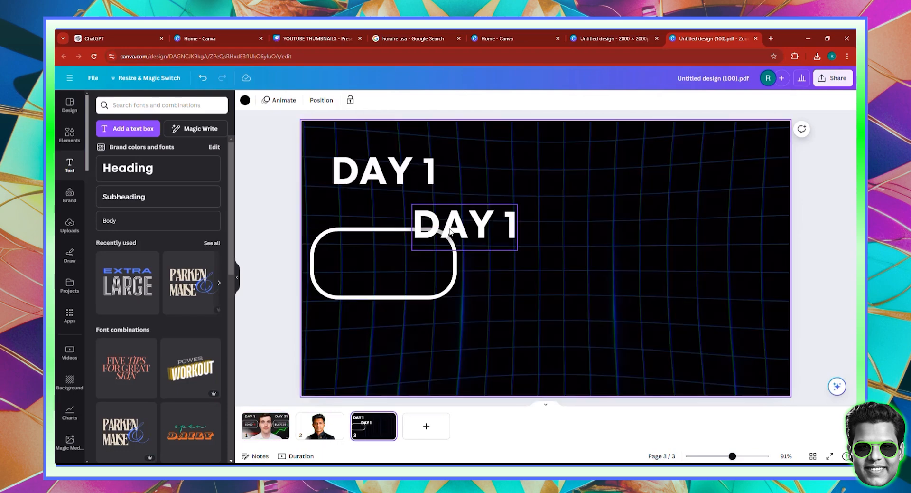
double_click(450, 231)
text(ESTIMATED REVENUE)
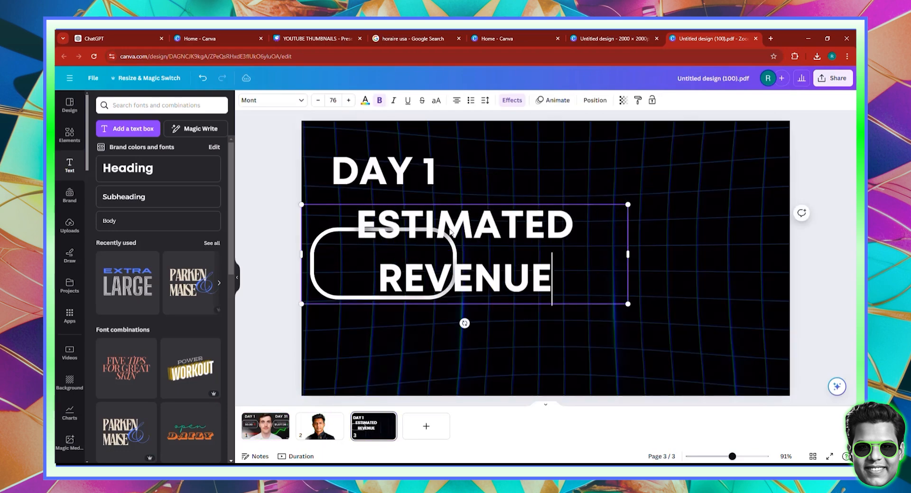
- Remove the bold from the whole ESTIMATED REVENUE text and set its font to Montserrat
double_click(451, 232)
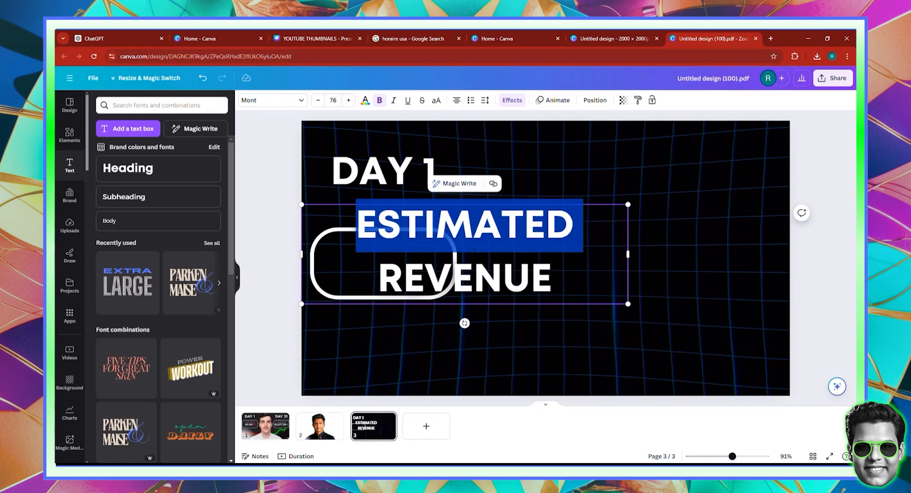
double_click(450, 232)
click(552, 278)
key(ctrl+a)
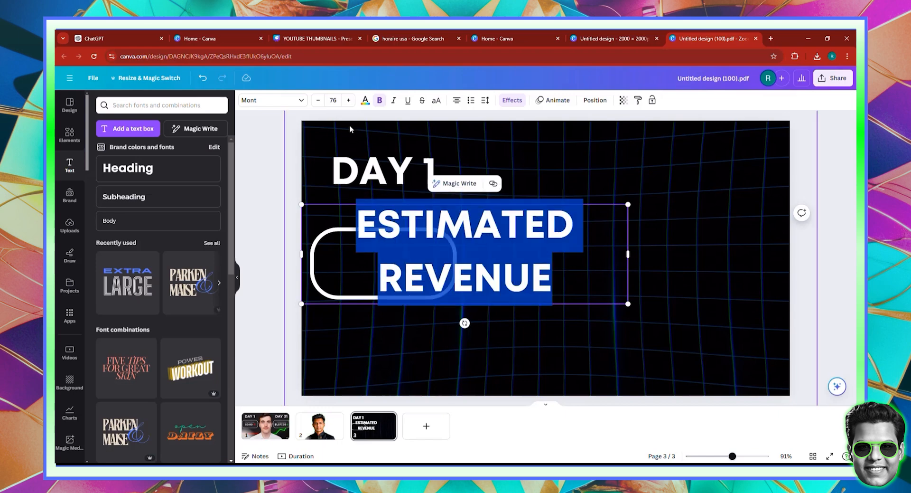
click(379, 100)
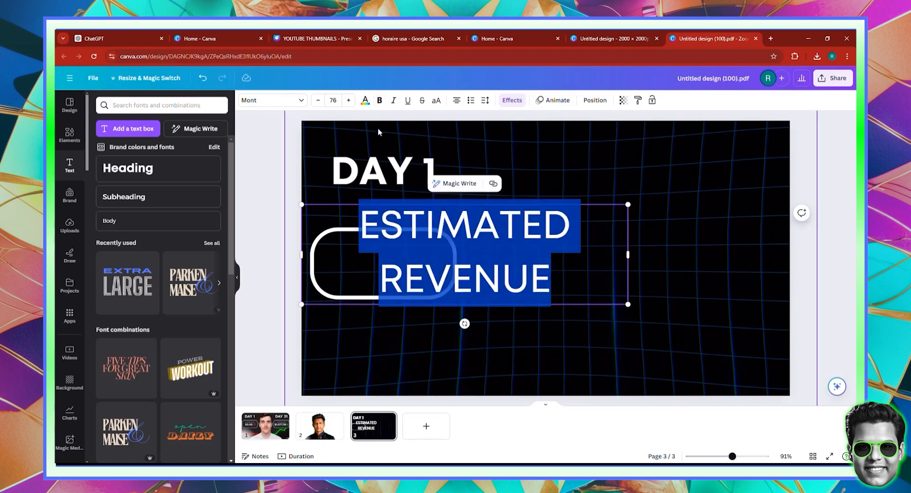
click(291, 101)
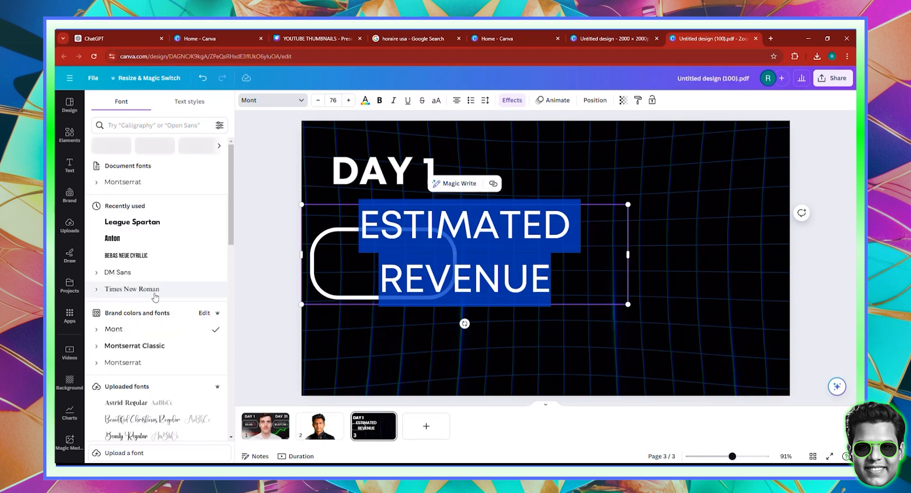
click(148, 362)
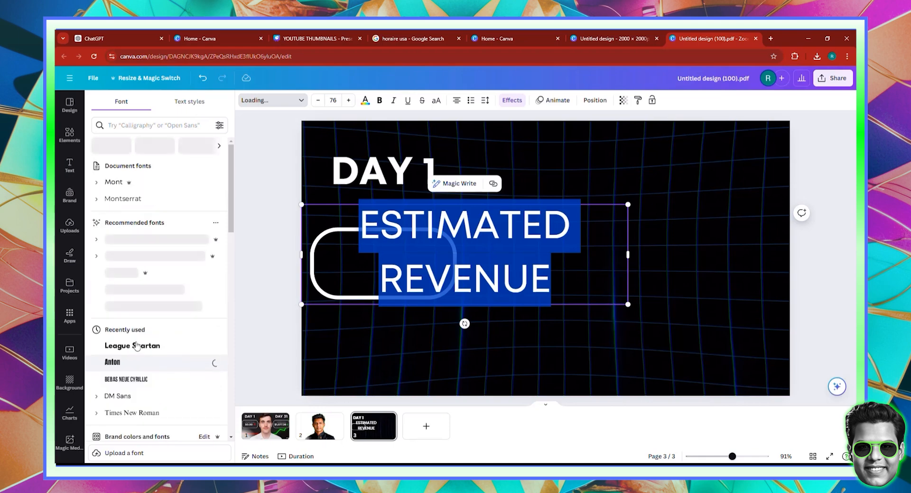
click(142, 199)
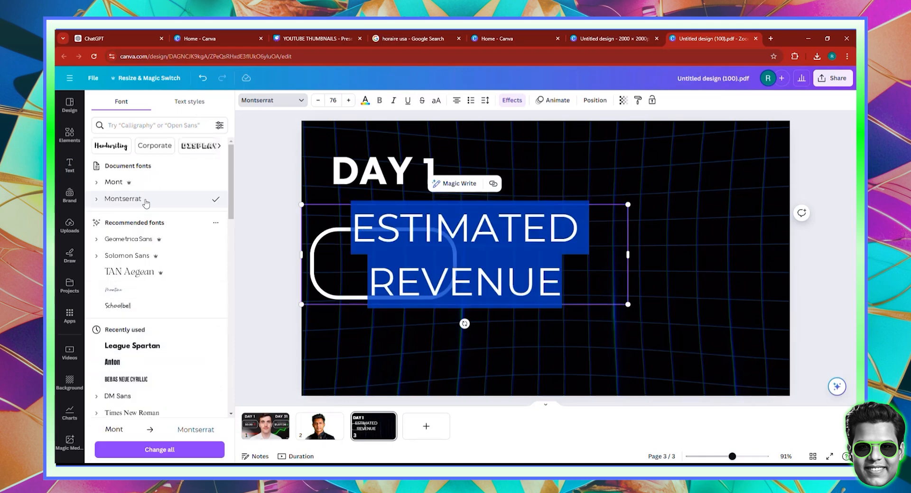
- Set the ESTIMATED REVENUE text's font size to 20
click(653, 297)
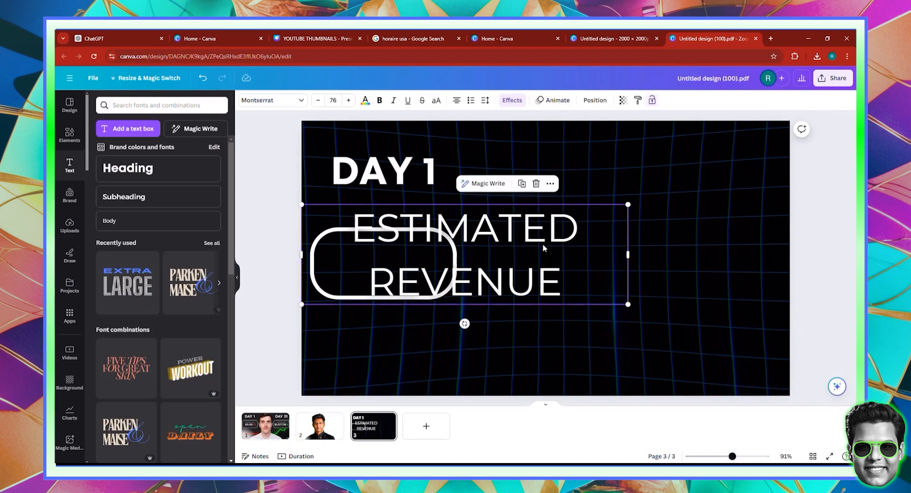
click(562, 246)
click(333, 100)
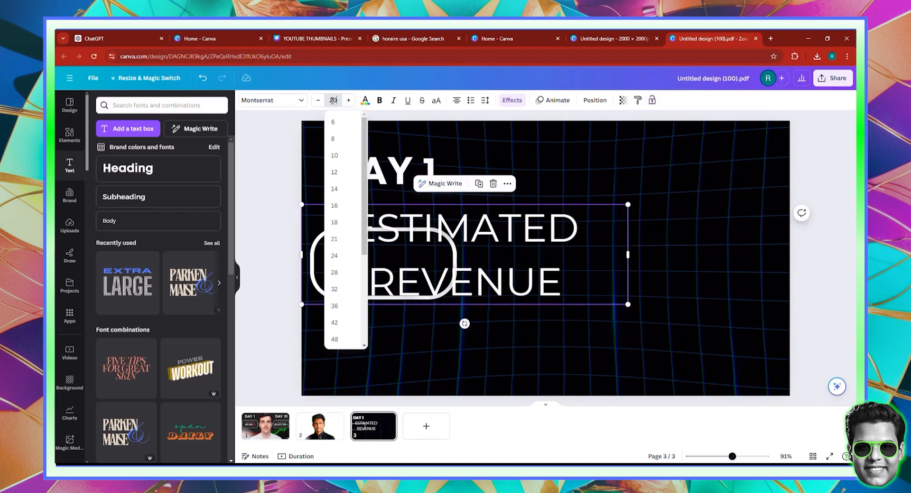
key(Return)
click(479, 216)
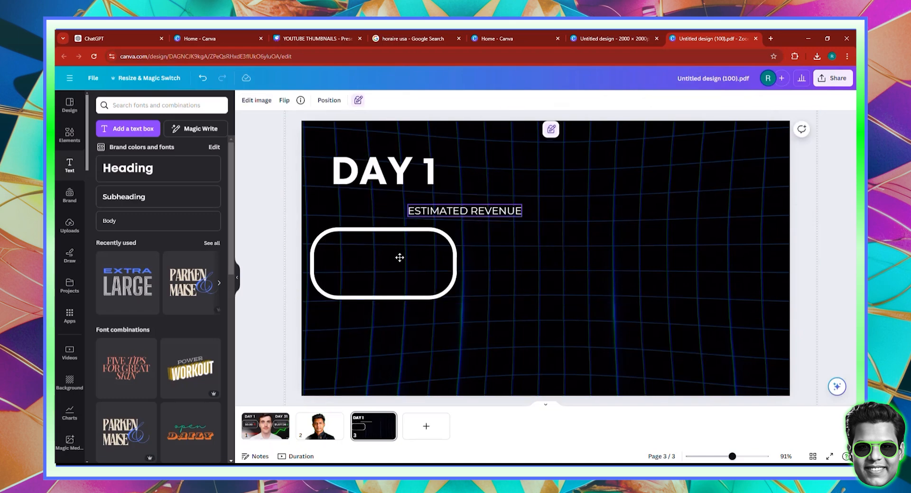
- Move the ESTIMATED REVENUE text inside the rounded box near its upper edge and check the placement against the reference thumbnail
drag(480, 216, 399, 257)
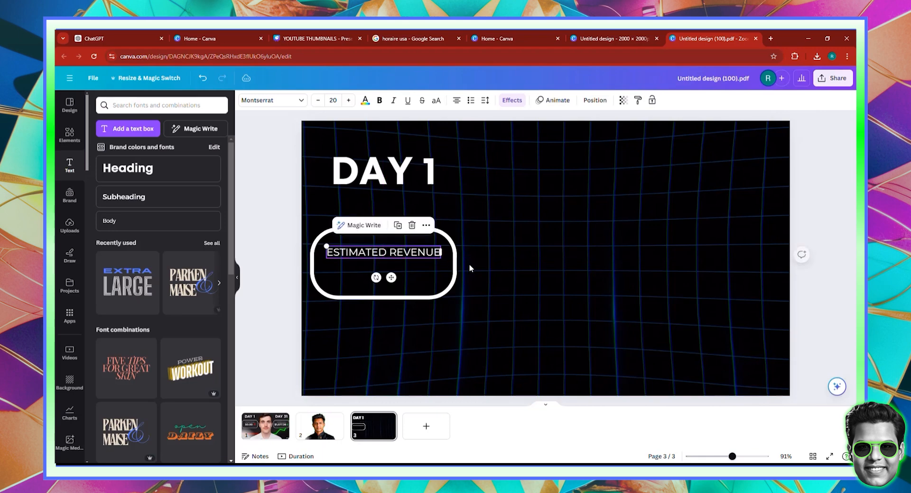
click(605, 345)
click(266, 426)
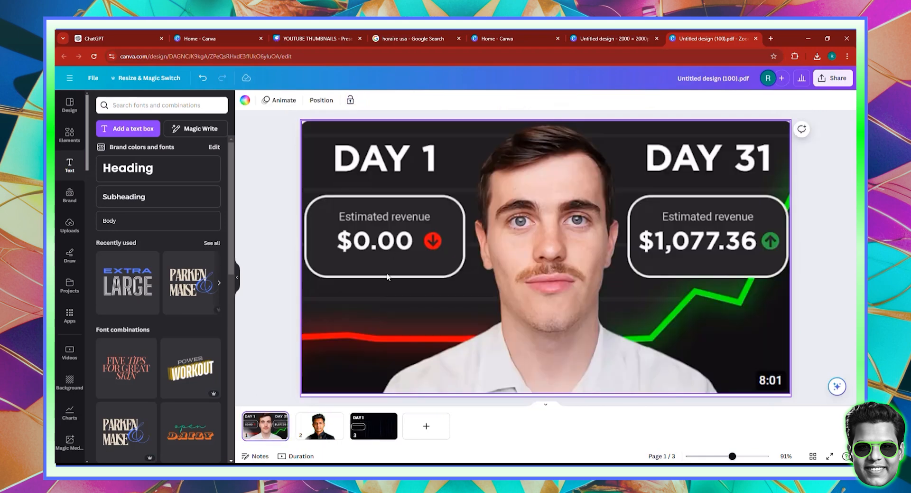
click(360, 430)
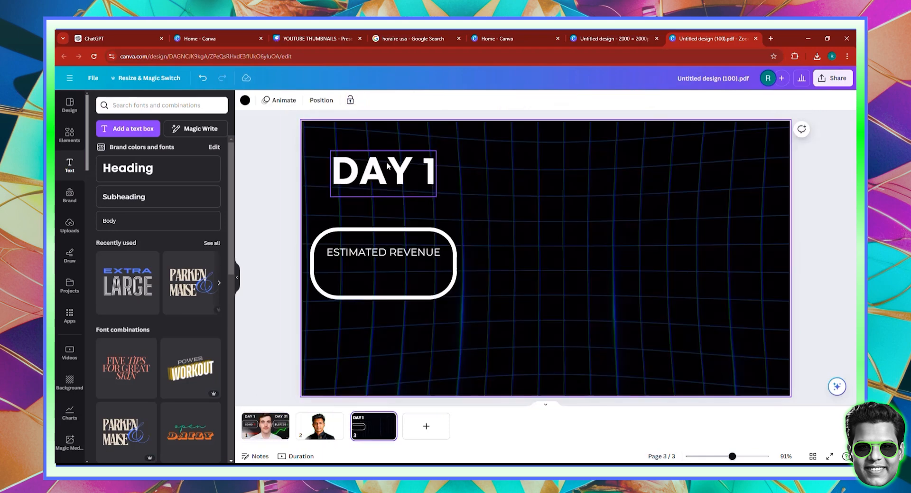
- Duplicate the DAY 1 text beside the rounded box and change the copy's text to "$0.00"
click(428, 160)
drag(428, 160, 529, 236)
double_click(529, 238)
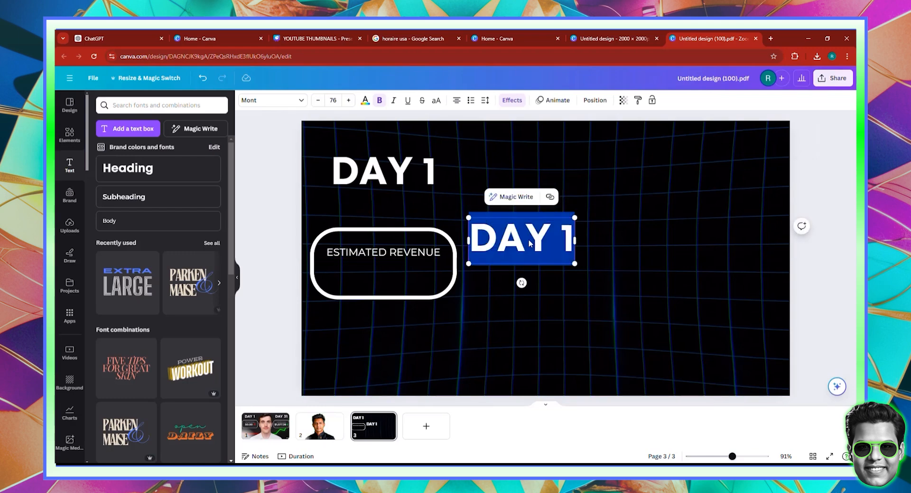
text(£)
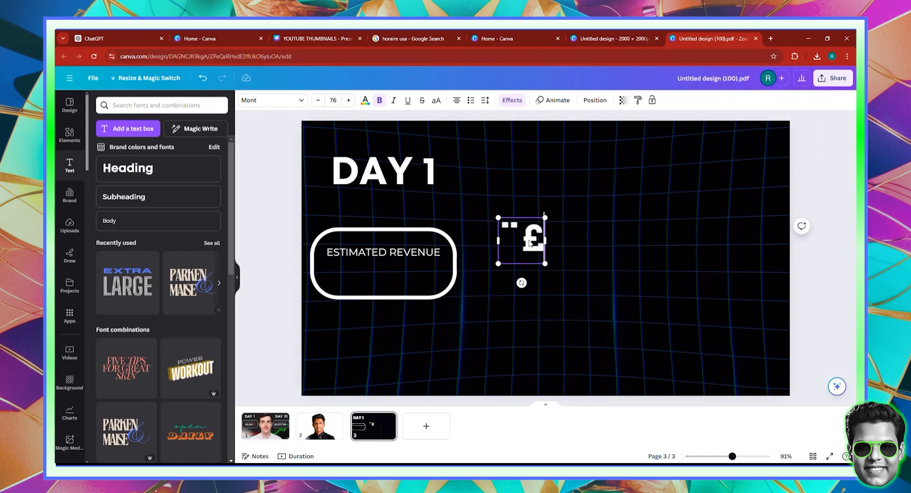
key(BackSpace)
text($)
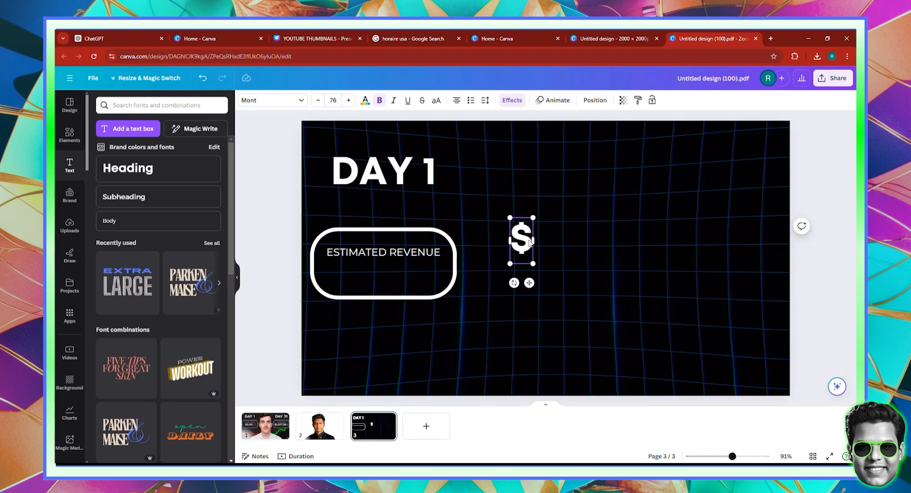
text(0.00)
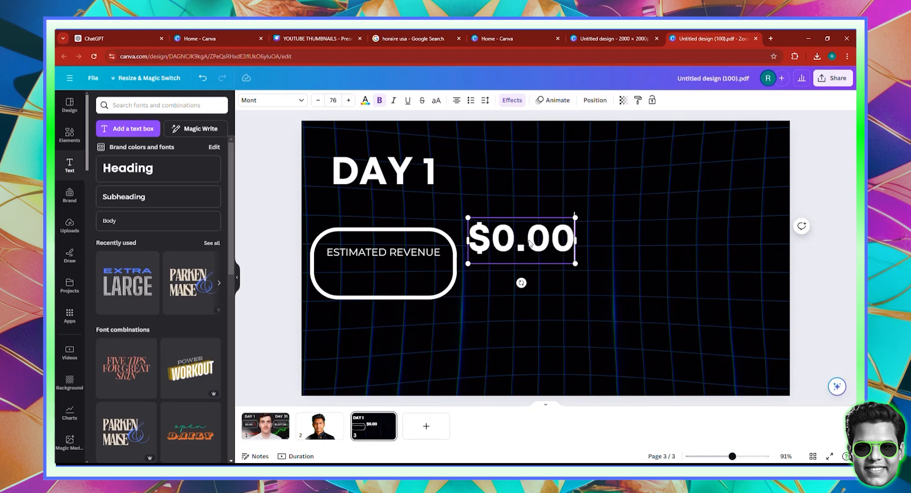
click(532, 285)
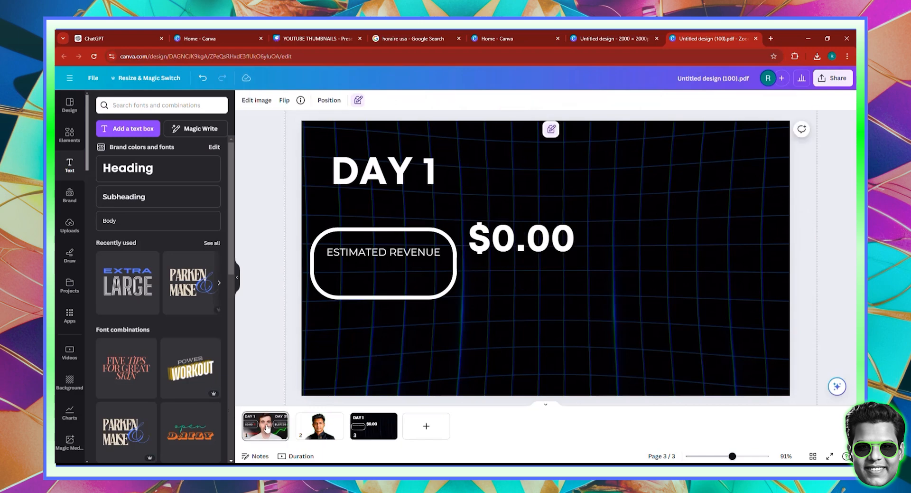
- Check the reference thumbnail, then shrink the $0.00 text to about size 53 and place it under the ESTIMATED REVENUE label inside the box
click(265, 426)
click(377, 427)
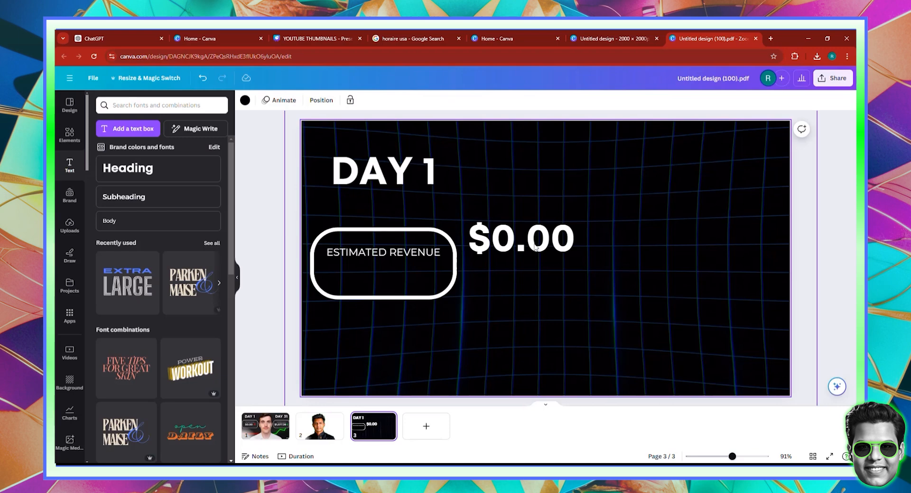
click(565, 262)
drag(577, 263, 387, 281)
click(476, 307)
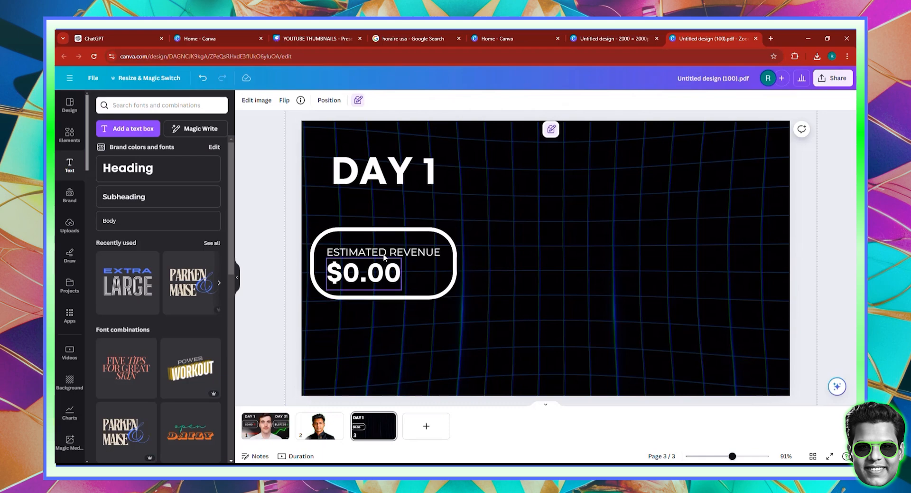
- Lock the rounded box, shift the ESTIMATED REVENUE and $0.00 texts slightly up together, and unlock the box again
click(382, 270)
click(448, 280)
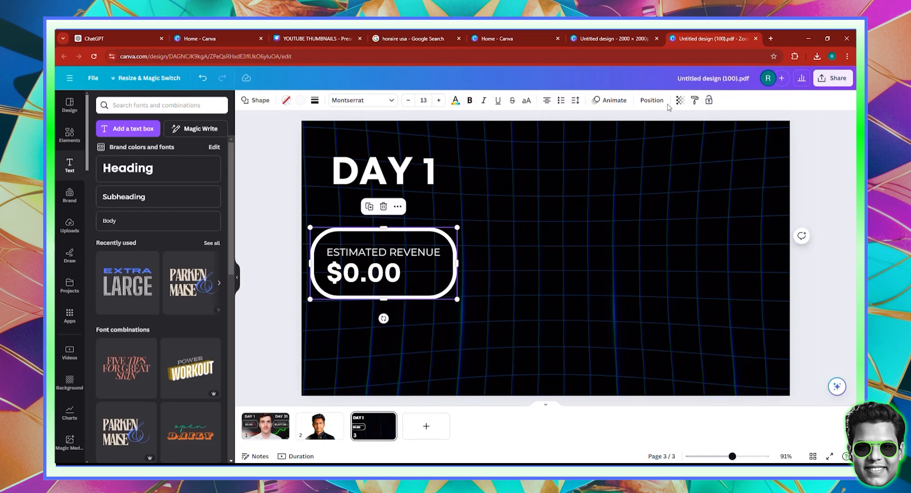
click(708, 101)
drag(495, 292, 324, 256)
drag(369, 281, 369, 275)
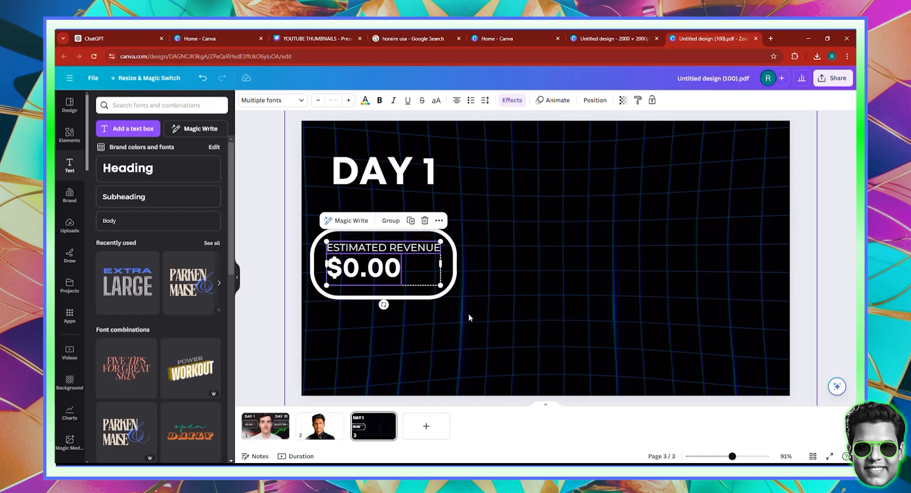
double_click(420, 311)
click(241, 277)
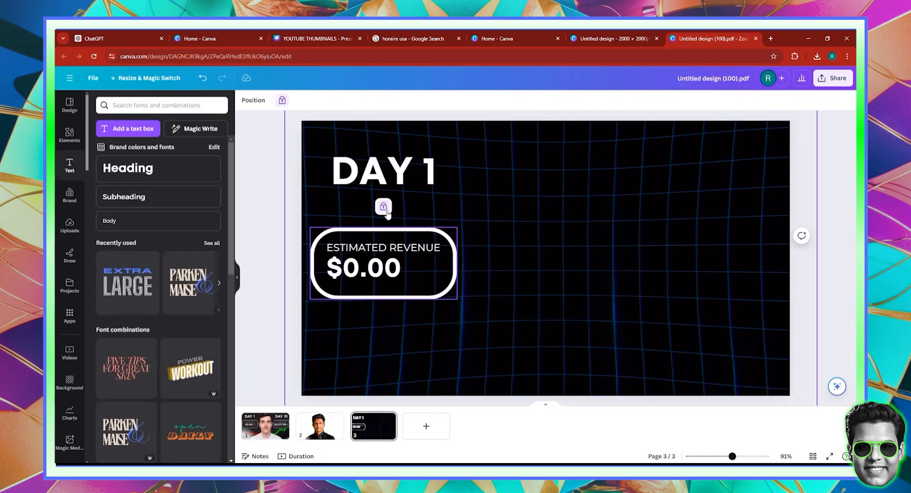
click(560, 256)
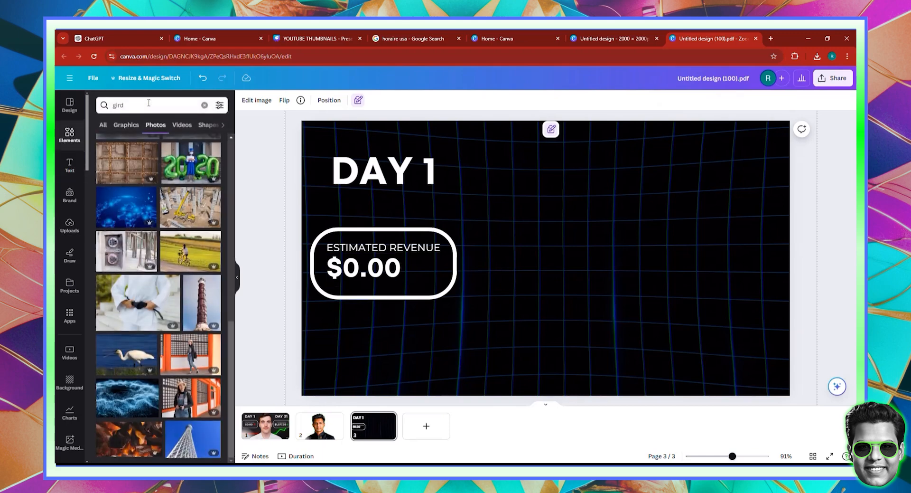
- Search the graphics for "arrow down" and add the filled circle with a cut-out down arrow to the page
triple_click(148, 103)
text(arrow down)
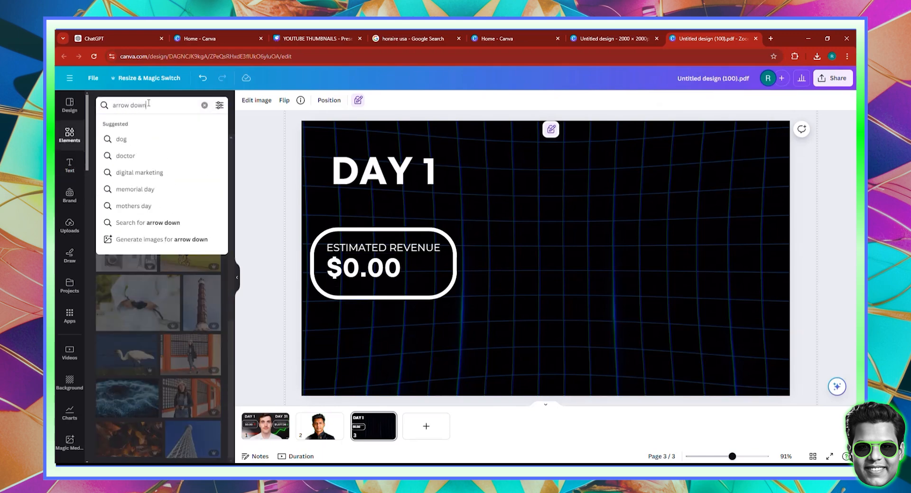
key(Return)
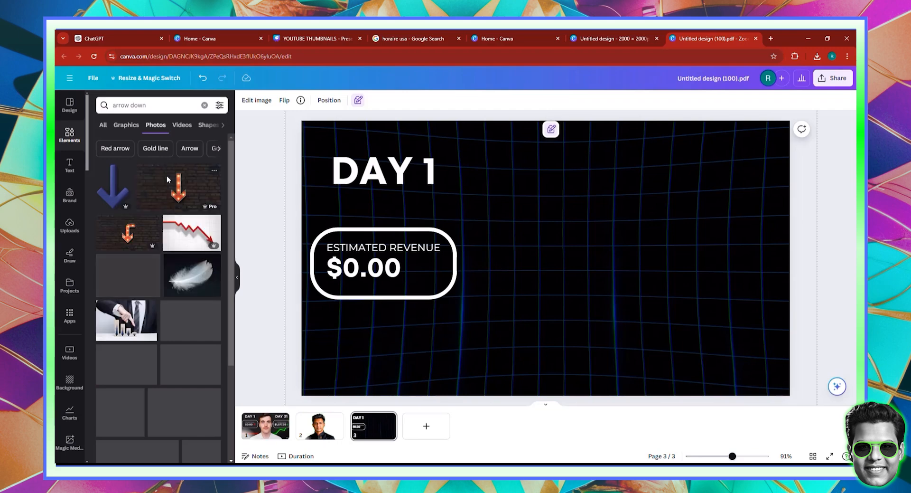
click(126, 125)
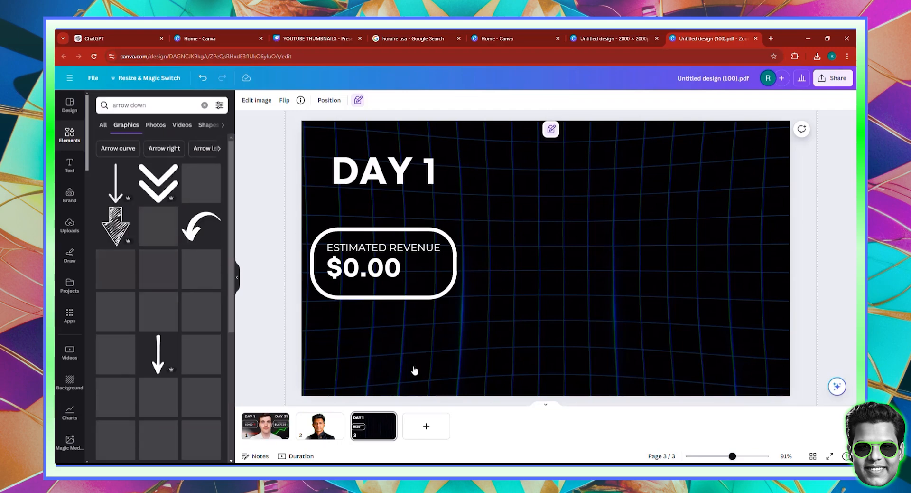
click(201, 356)
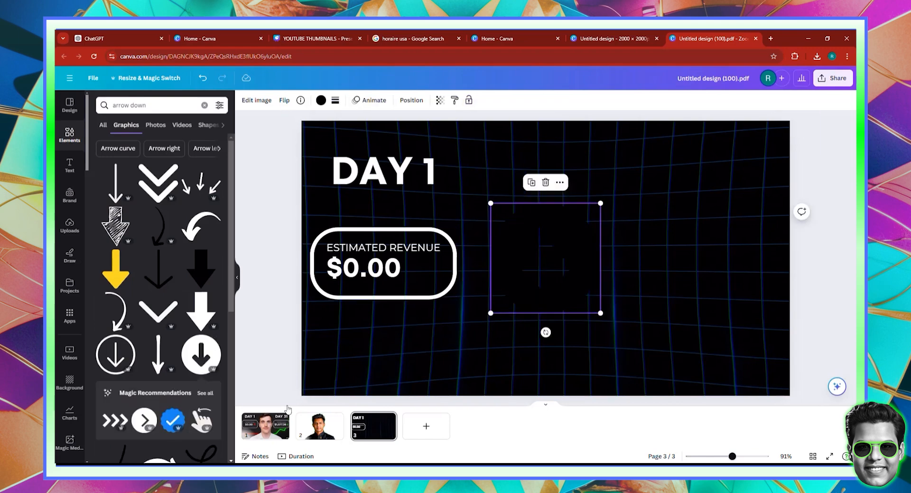
- Recolor the circled arrow to the brand palette's red, shrink it to the amount's height, and place it right after the $0.00 text
click(266, 426)
click(365, 425)
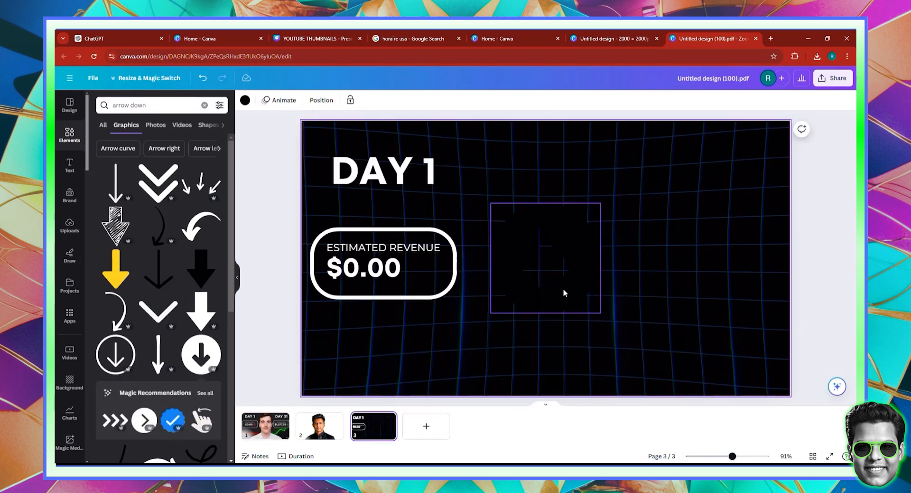
click(563, 291)
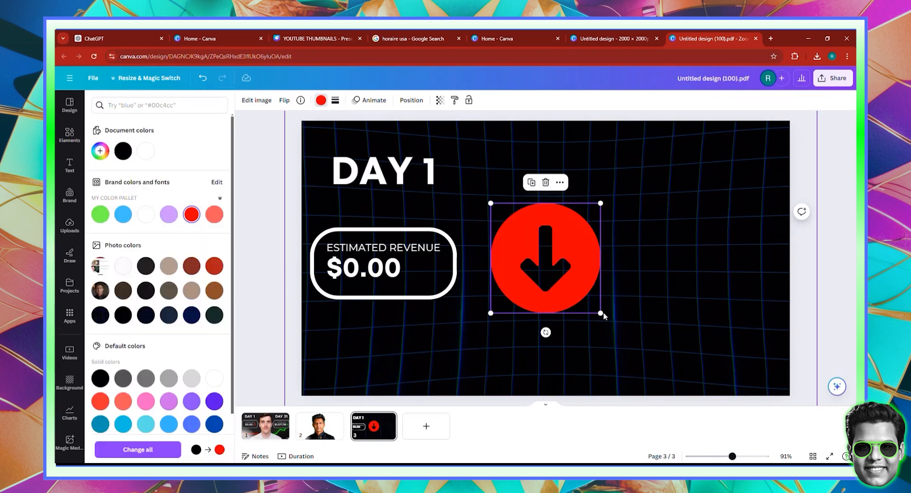
drag(603, 312, 416, 267)
click(542, 281)
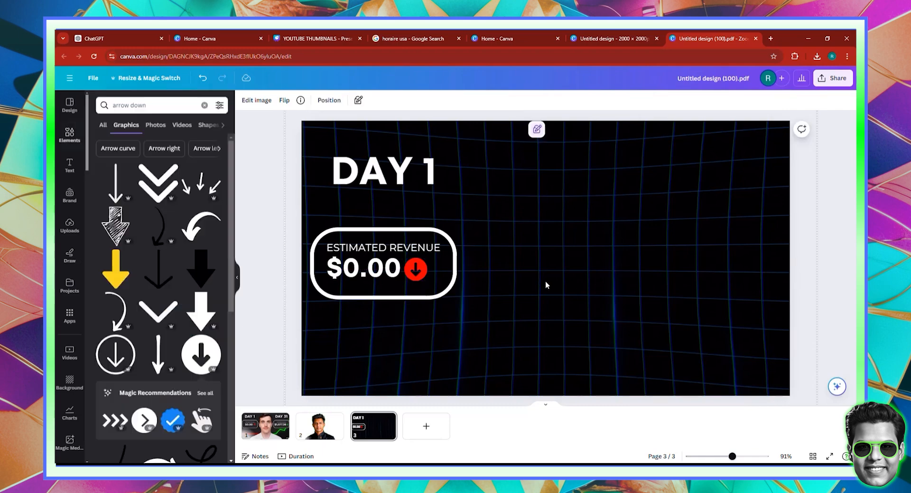
- Nudge the red arrow icon horizontally to leave a small gap after the $0.00 text
click(417, 269)
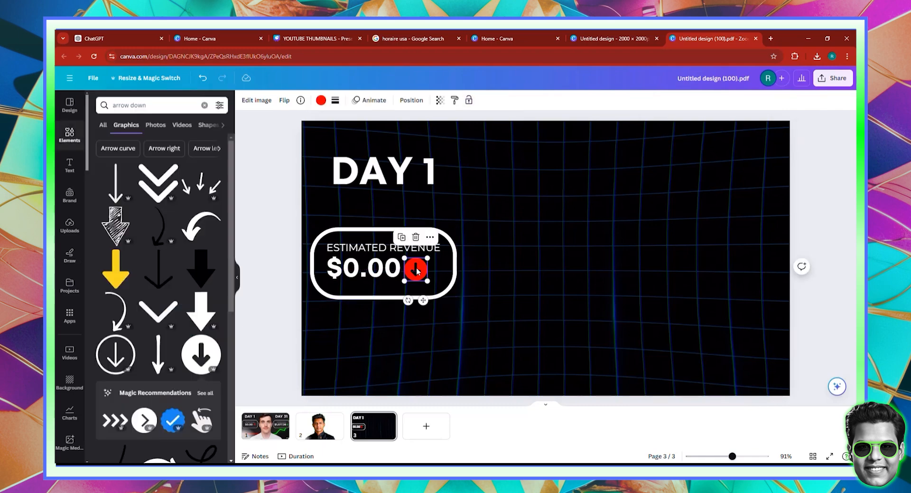
key(Left)
key(Left)
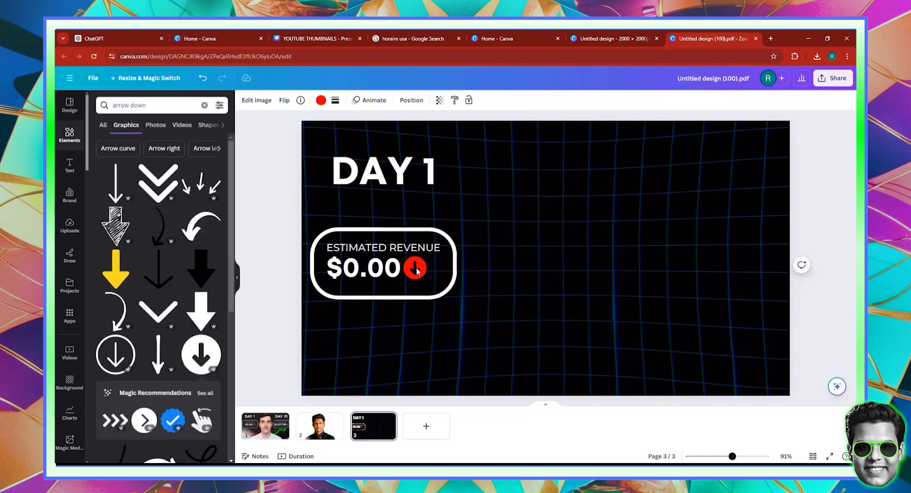
click(554, 261)
click(417, 272)
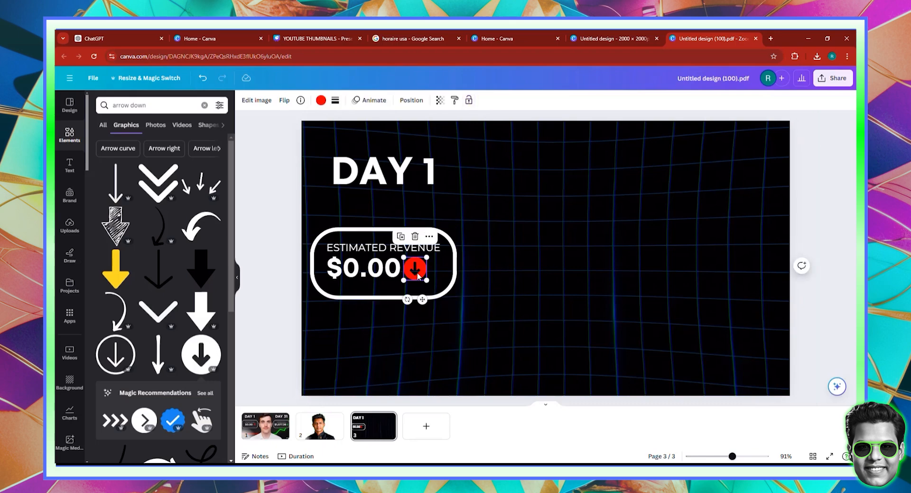
key(Right)
key(Right)
key(Right)
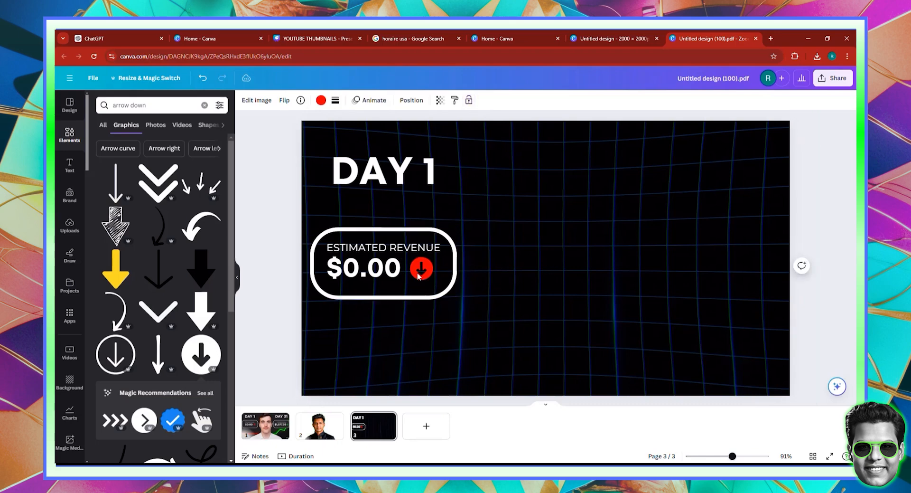
- Nudge the $0.00 text slightly to the right so it sits closer to the red arrow icon
click(390, 271)
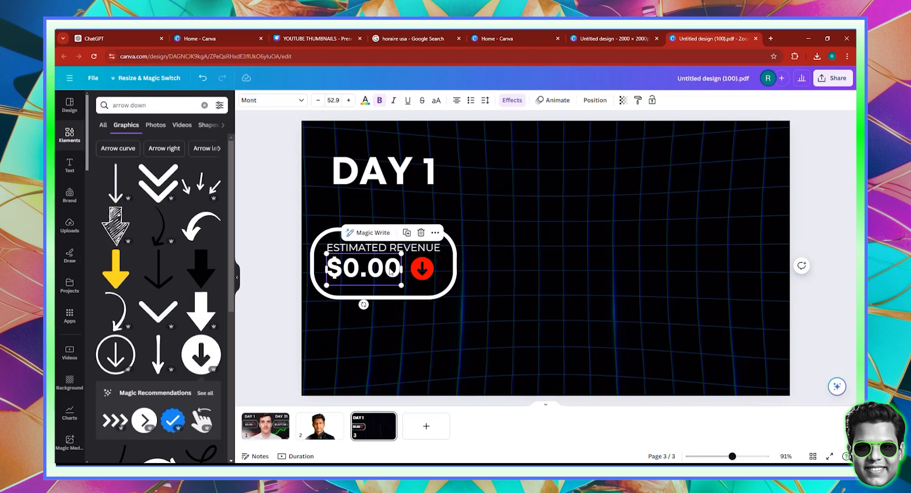
key(Right)
key(Right)
key(Right)
key(Right)
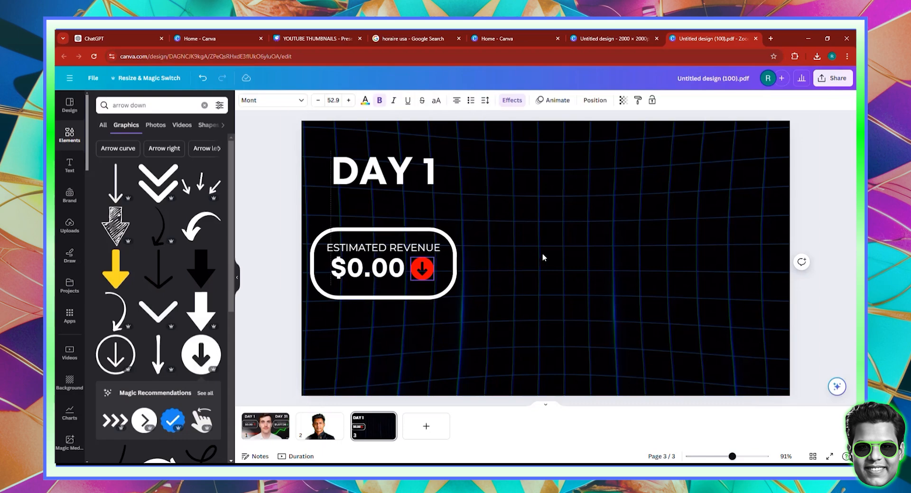
click(542, 252)
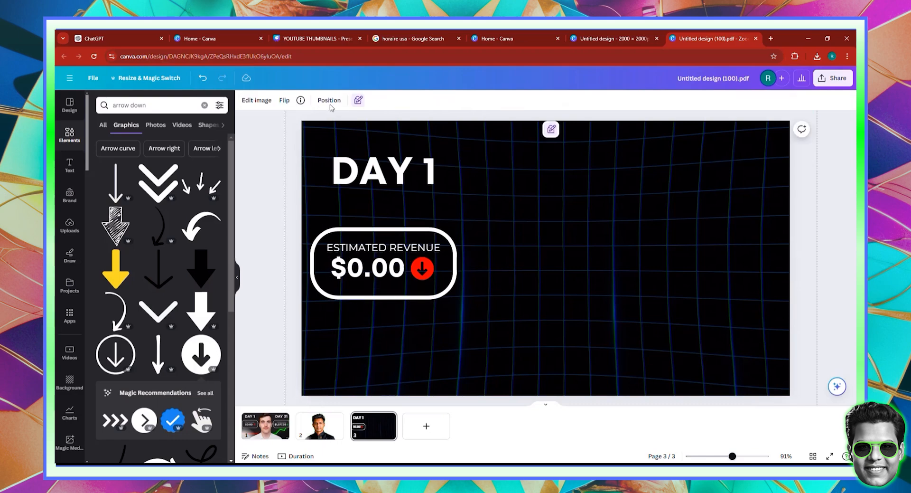
- Duplicate the DAY 1 heading together with the box, its texts and arrow, and align the copy level on the right side of the thumbnail
drag(289, 110, 510, 330)
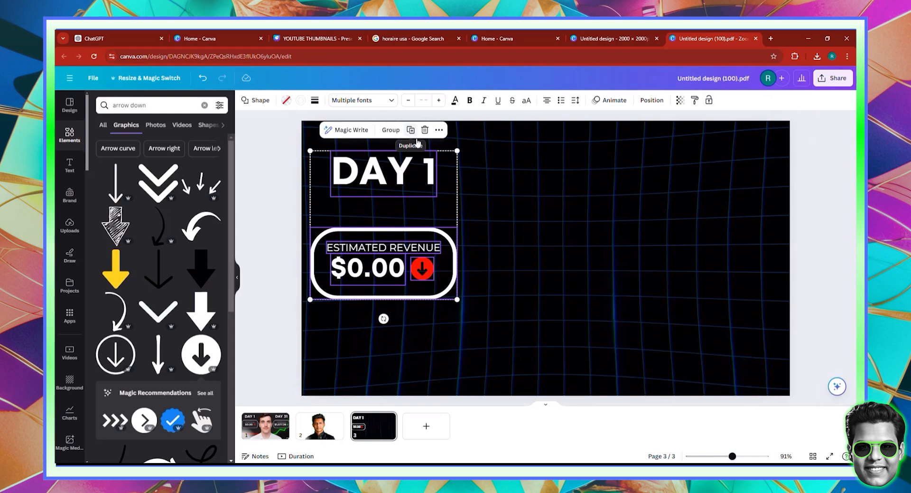
click(411, 130)
drag(389, 263, 599, 251)
drag(610, 254, 704, 259)
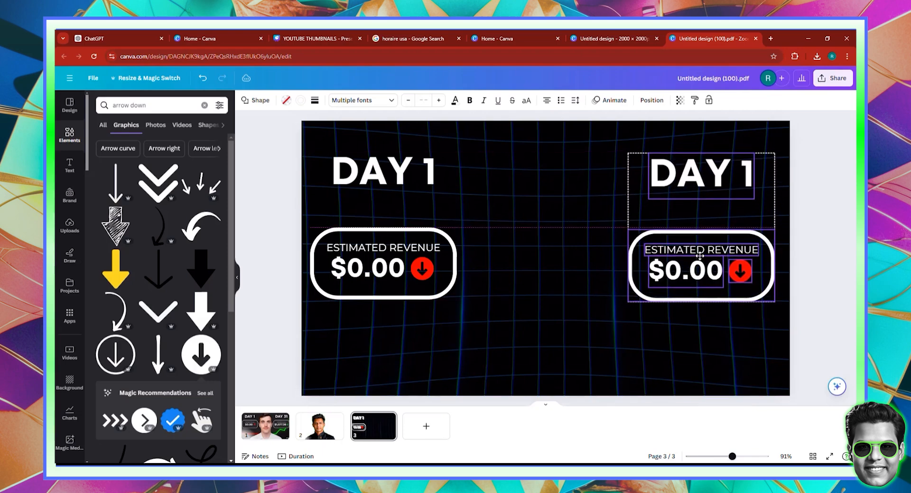
mouse_move(699, 255)
mouse_down()
mouse_move(604, 255)
mouse_move(708, 253)
mouse_up()
click(421, 376)
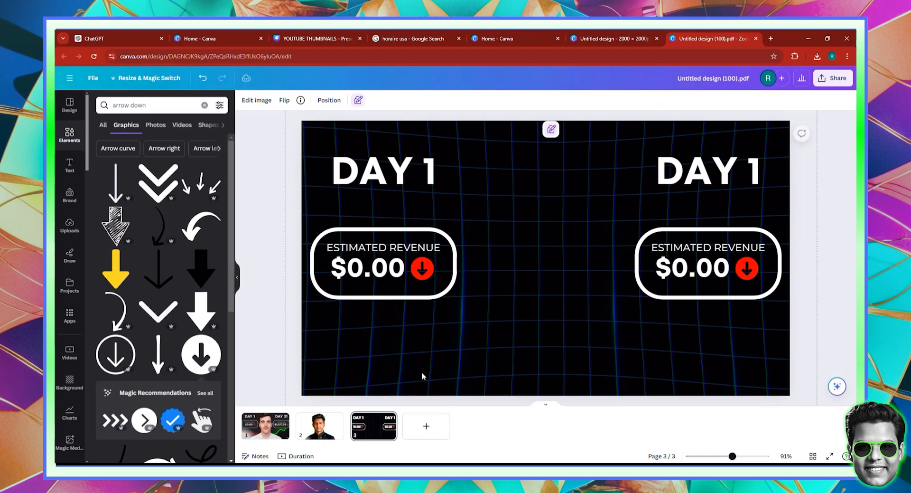
- Check the second day heading in the reference thumbnail and change the duplicated heading's text to "DAY 14"
click(283, 431)
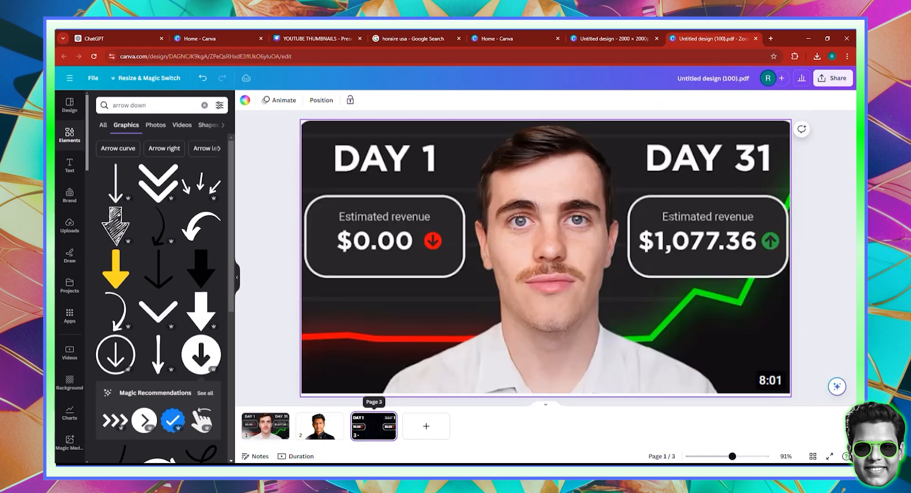
double_click(756, 178)
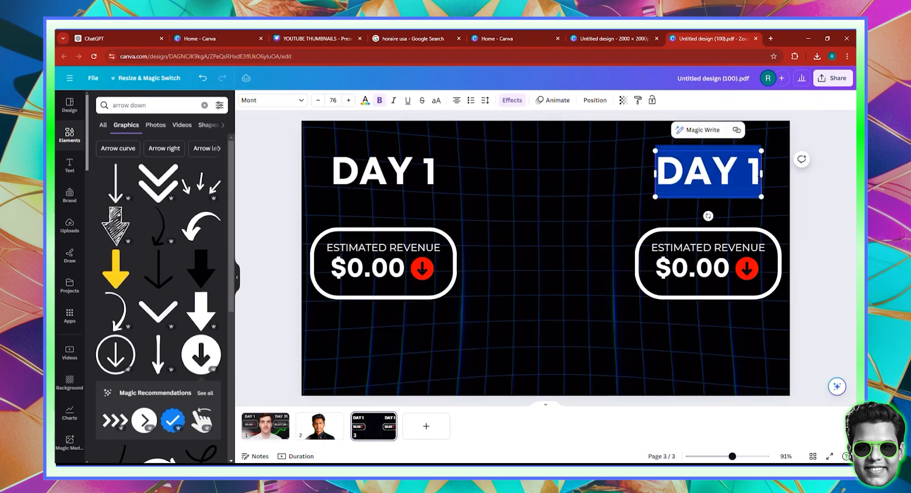
click(756, 178)
text(4)
click(823, 240)
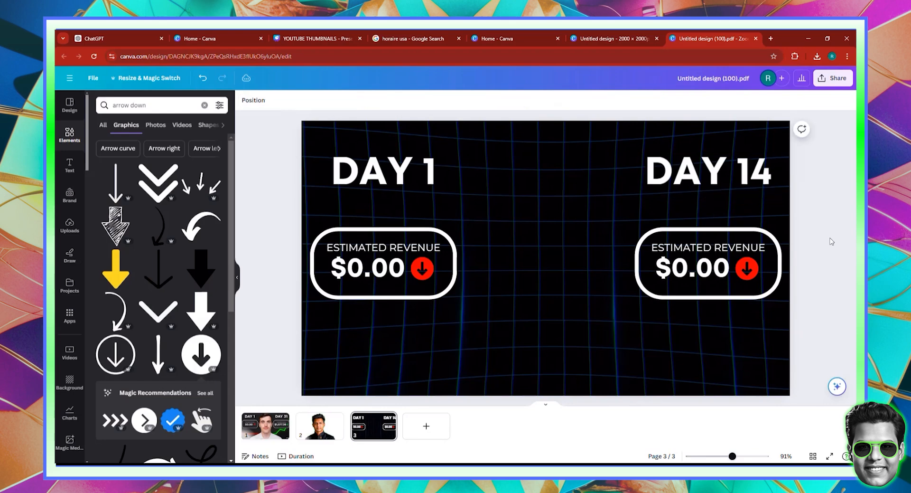
- Change the revenue amount in the DAY 14 box to $5000
click(702, 276)
double_click(703, 277)
click(711, 275)
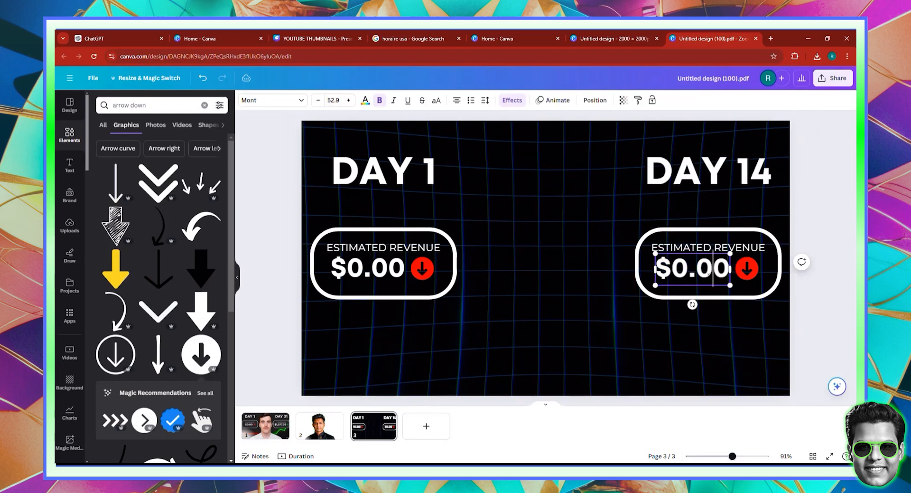
key(BackSpace)
text(5)
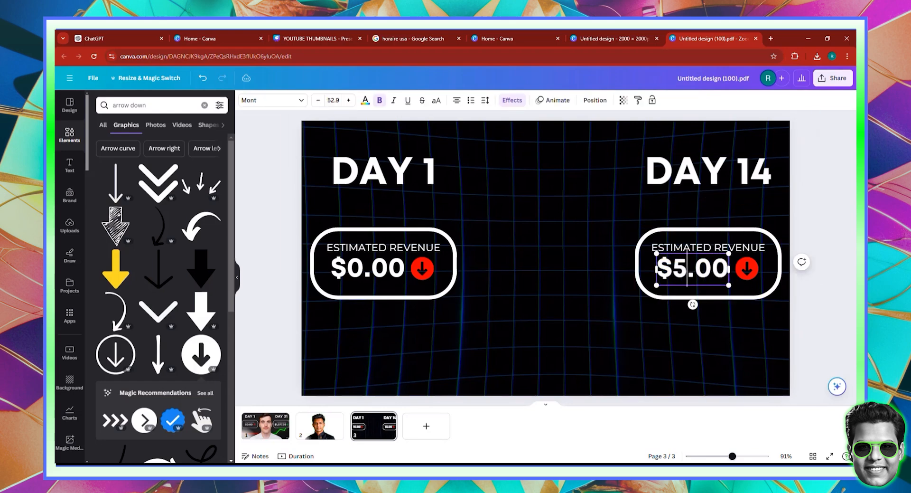
key(Delete)
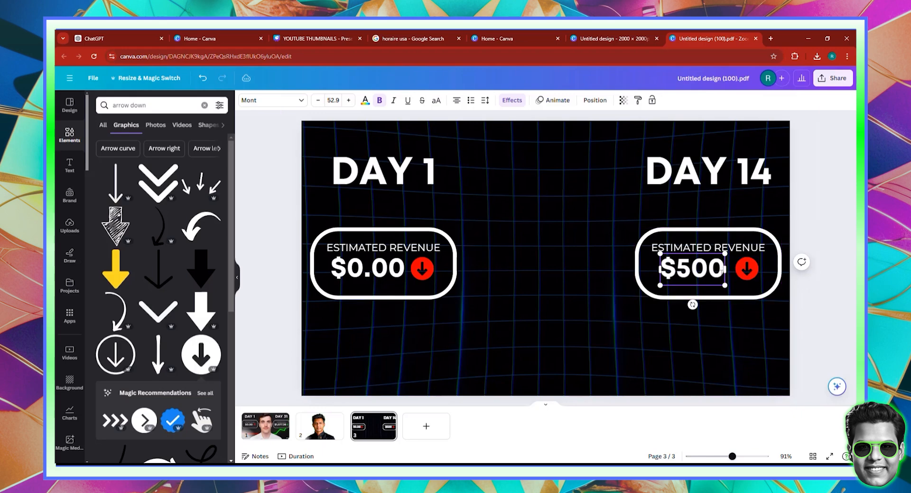
text(0)
- Rotate the DAY 14 box's arrow icon to point upward and recolor it with the brand palette's green
click(736, 270)
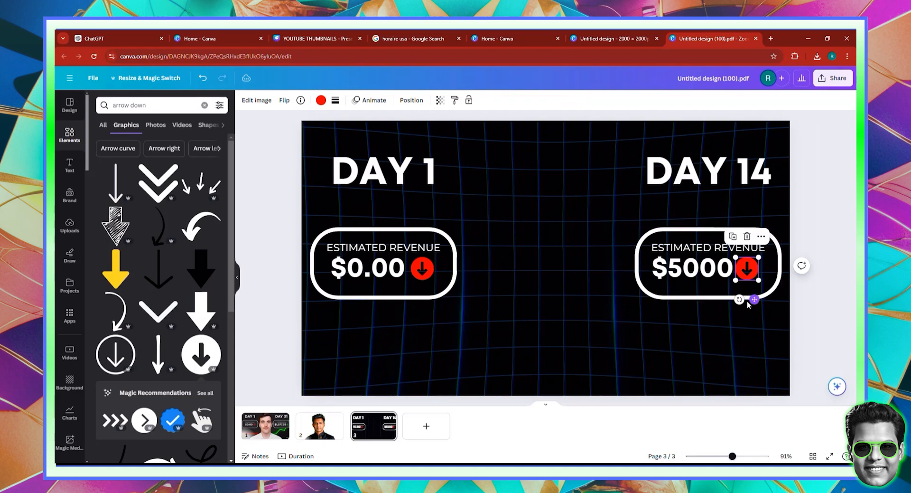
drag(739, 299, 755, 246)
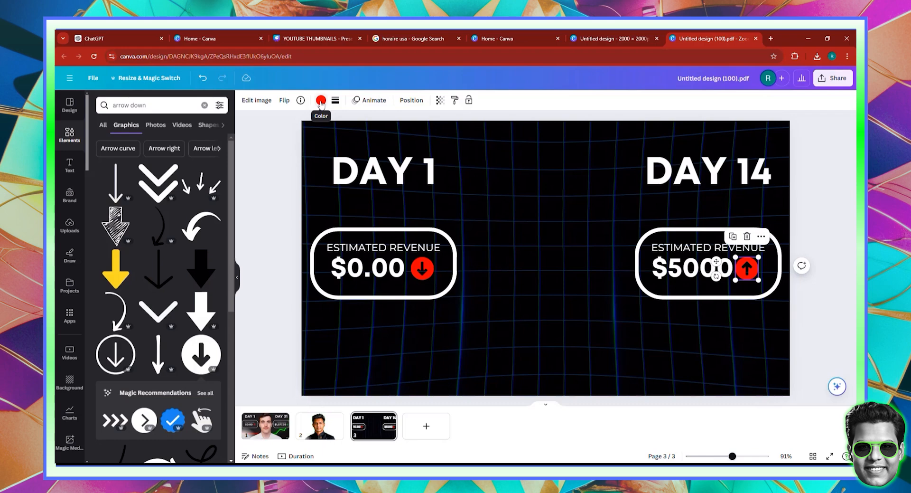
click(321, 100)
click(100, 214)
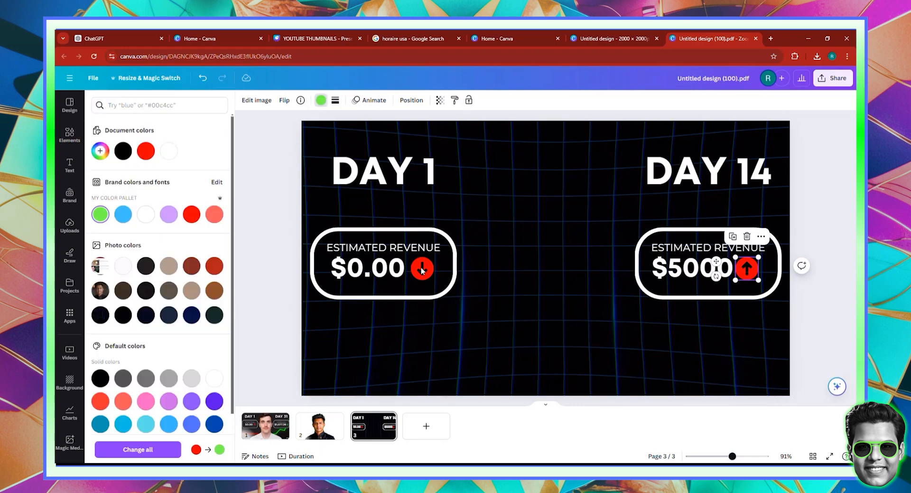
click(595, 325)
- Copy the green-glow portrait cutout from page 2 and paste it between the two revenue boxes on page 3
click(263, 430)
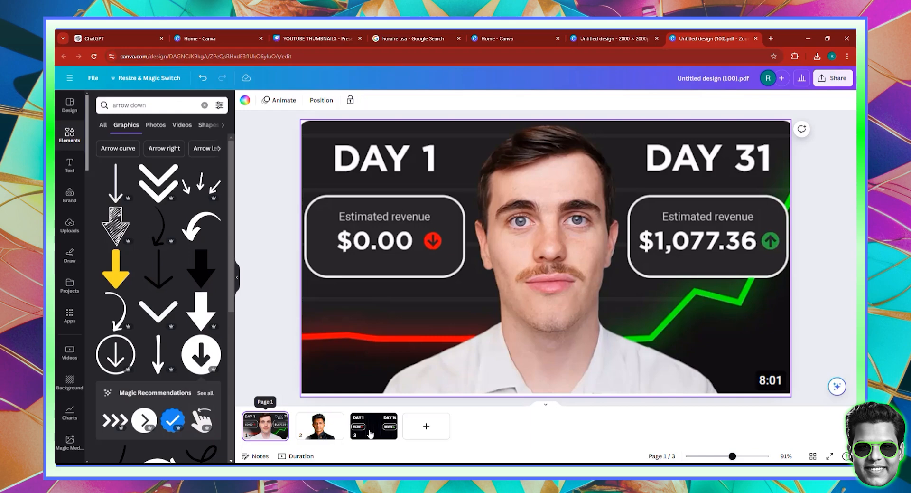
click(319, 426)
click(524, 184)
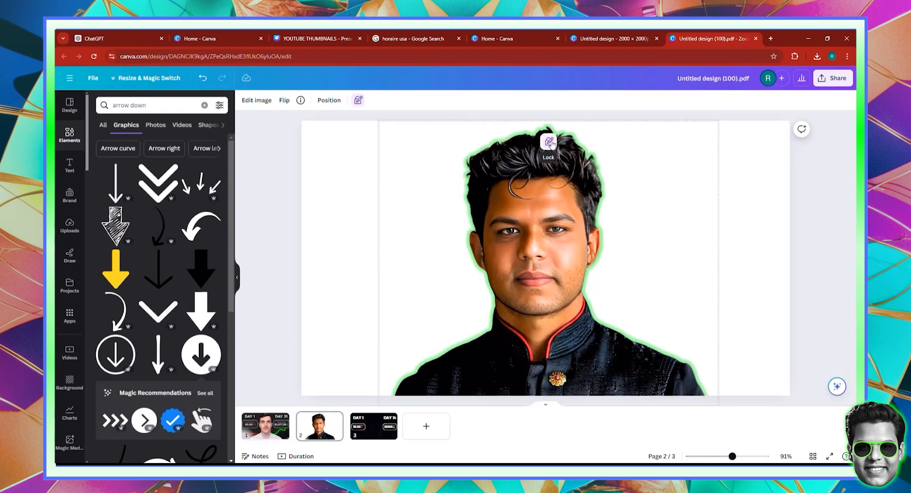
right_click(539, 216)
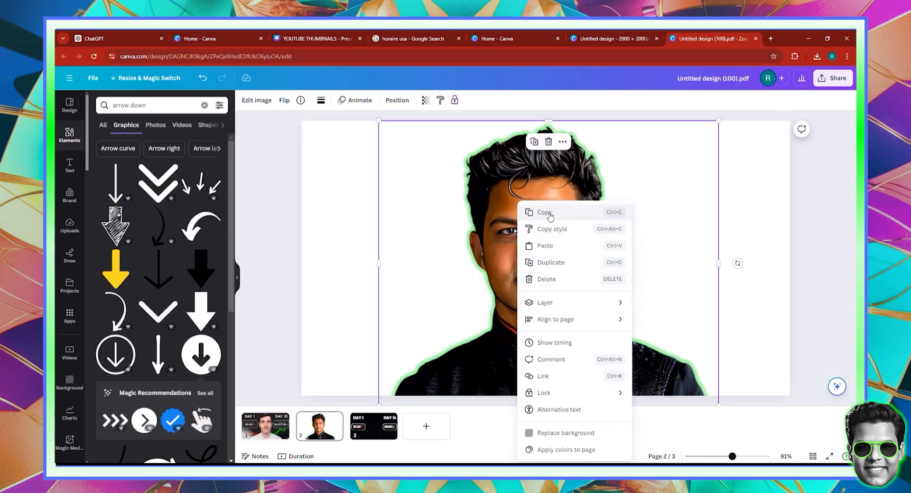
click(549, 214)
click(374, 426)
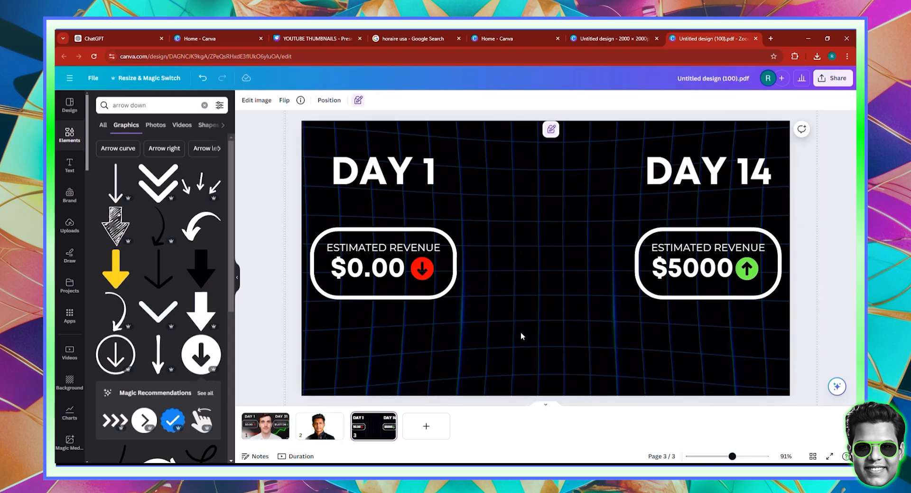
key(ctrl+v)
click(825, 315)
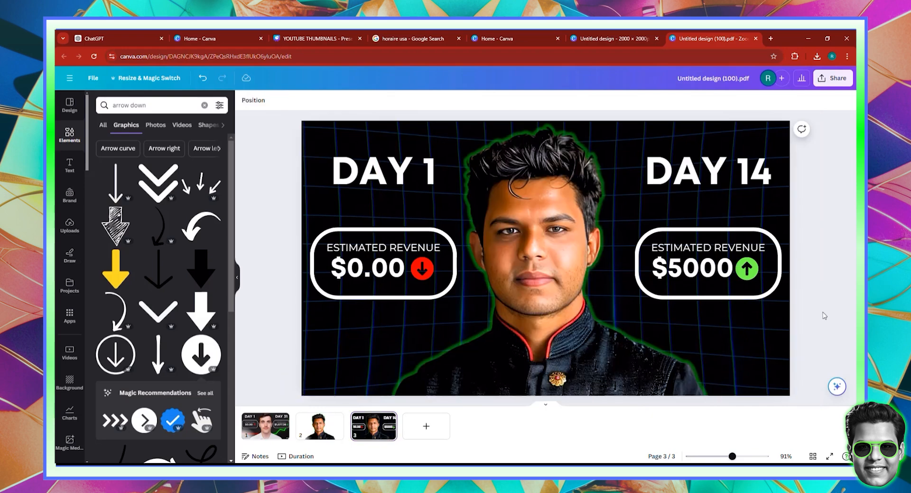
- Check the reference thumbnail's chart lines, add a blank white fourth page and search the graphics for "arrow up"
click(269, 418)
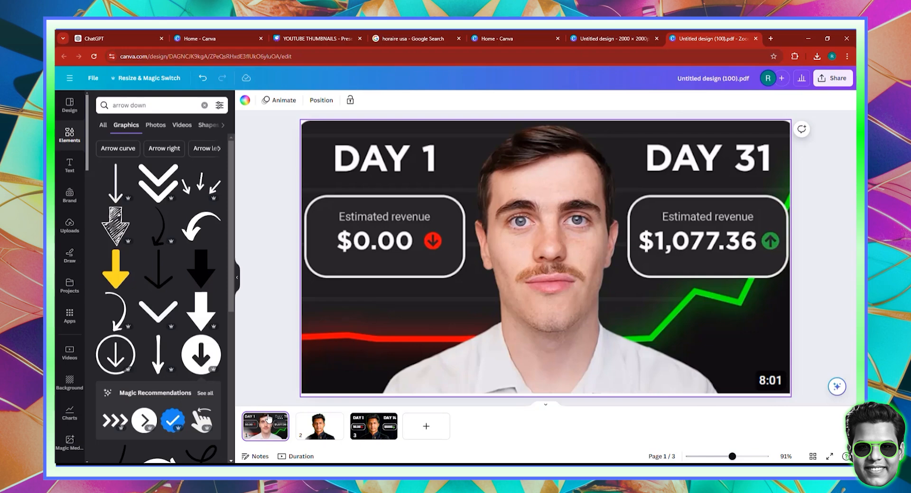
click(427, 425)
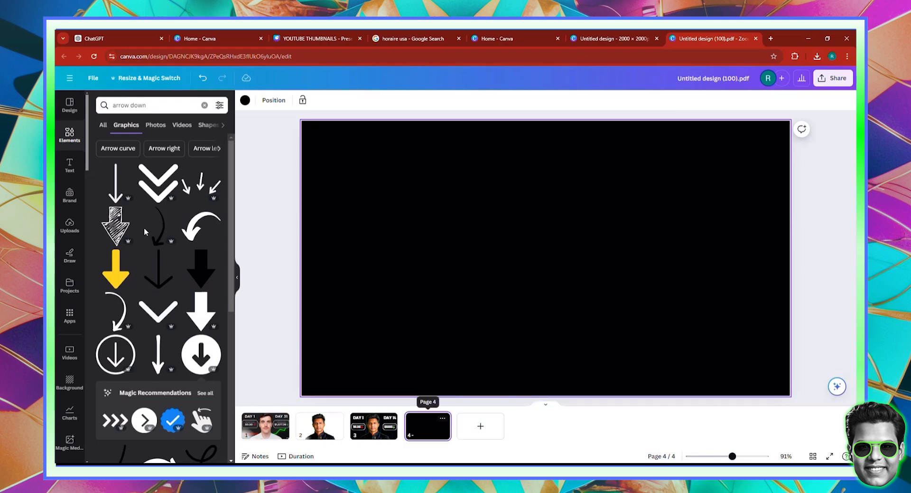
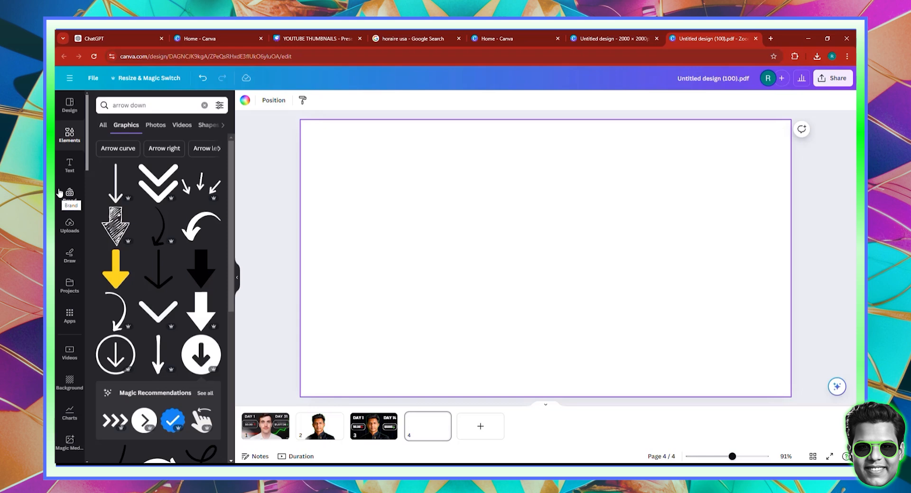
triple_click(138, 110)
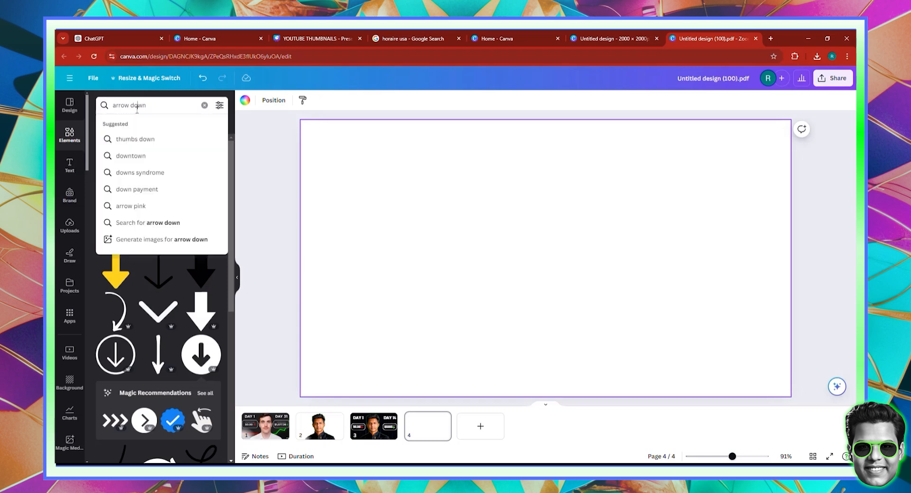
text(up)
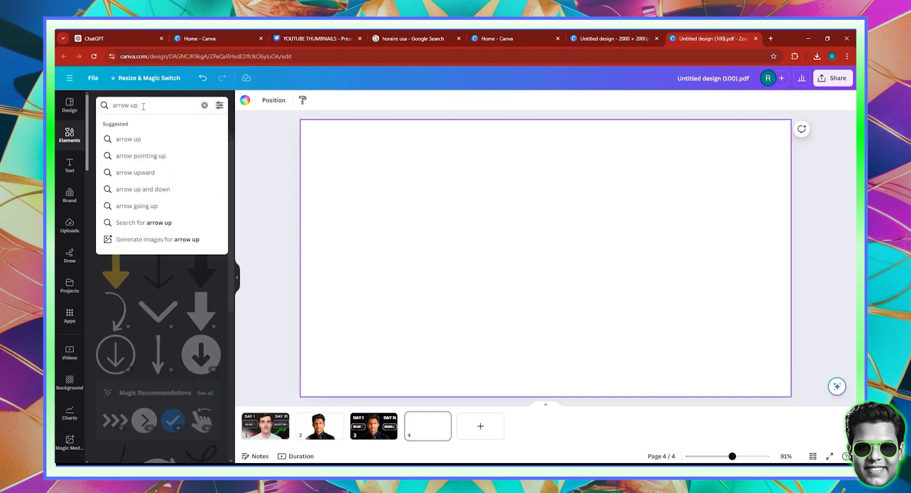
key(Return)
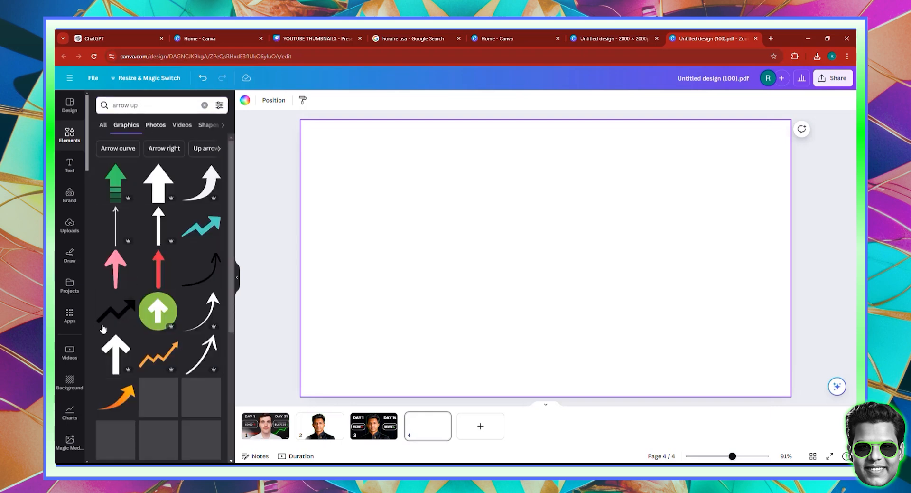
- Insert the green zigzag growth arrow from the search results onto page 4 and shift it slightly left of centre
scroll(192, 266, down, 3)
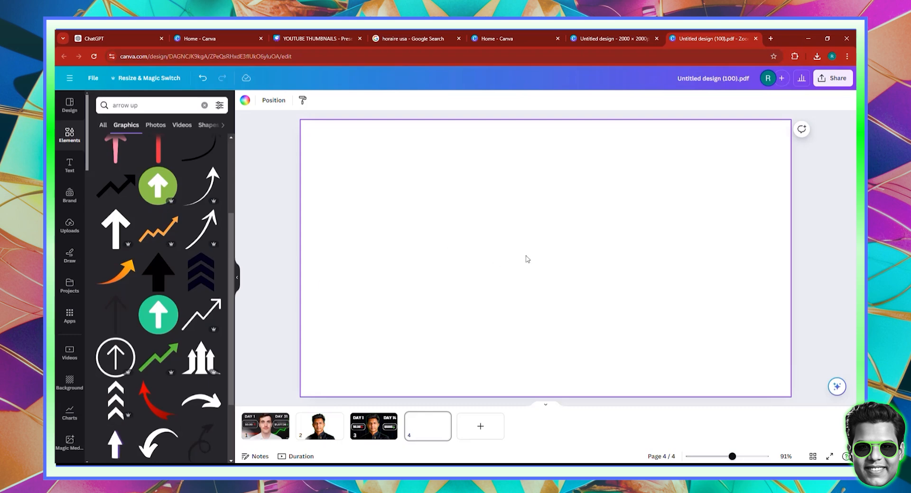
scroll(69, 340, down, 5)
scroll(189, 316, down, 5)
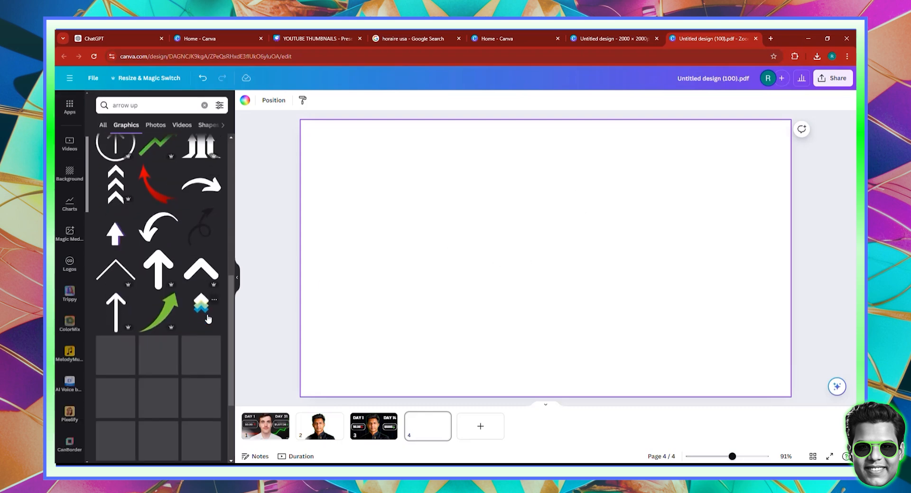
scroll(189, 316, down, 2)
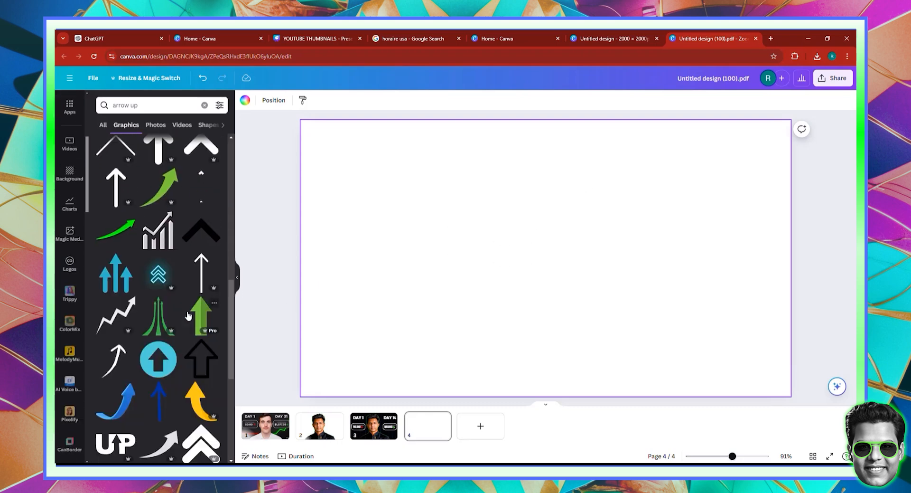
scroll(123, 231, down, 2)
scroll(225, 250, down, 5)
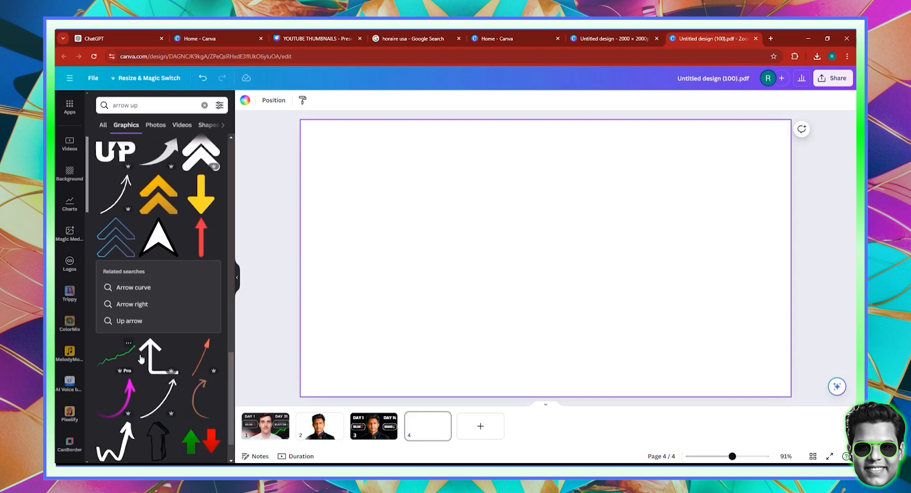
click(141, 358)
drag(497, 291, 468, 291)
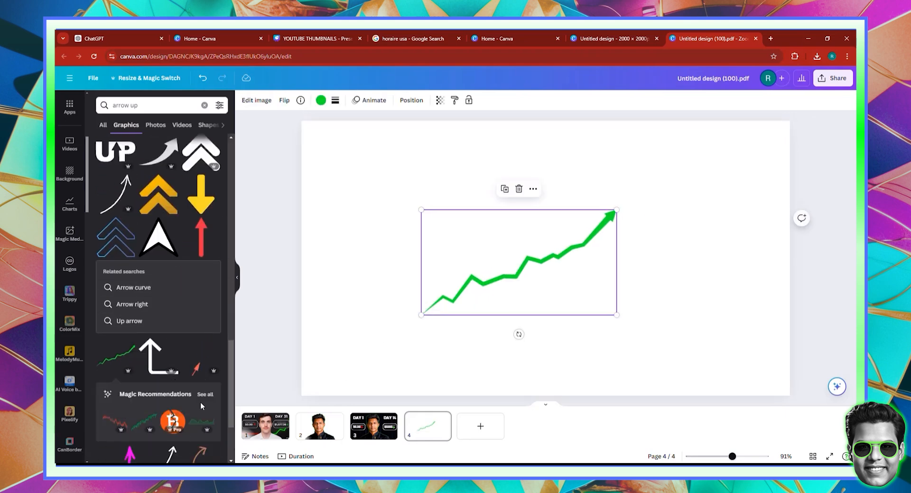
- Browse all the Magic Recommendations related to the green growth arrow for other chart-line graphics
click(205, 394)
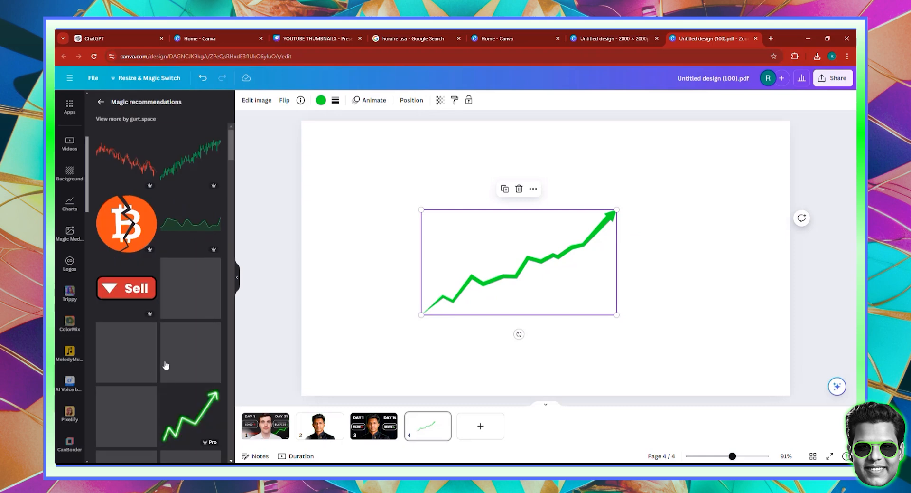
scroll(163, 333, down, 2)
scroll(163, 333, down, 2)
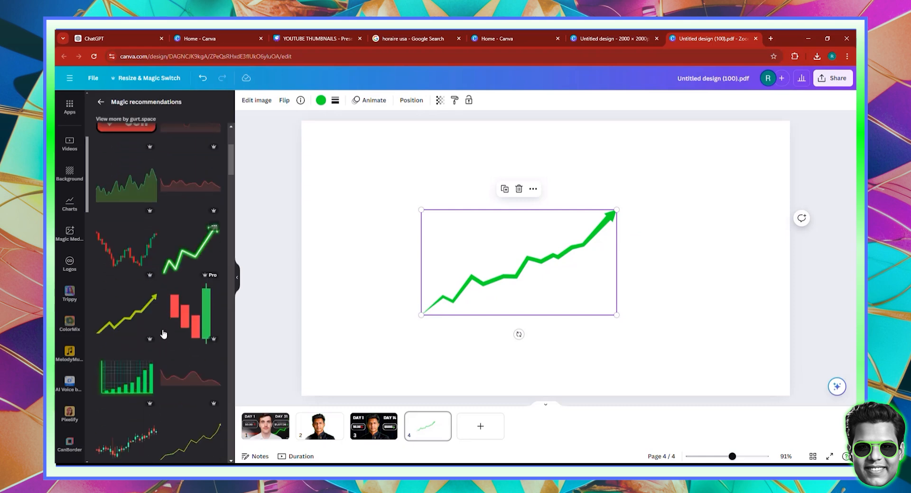
scroll(163, 334, down, 1)
scroll(192, 348, down, 2)
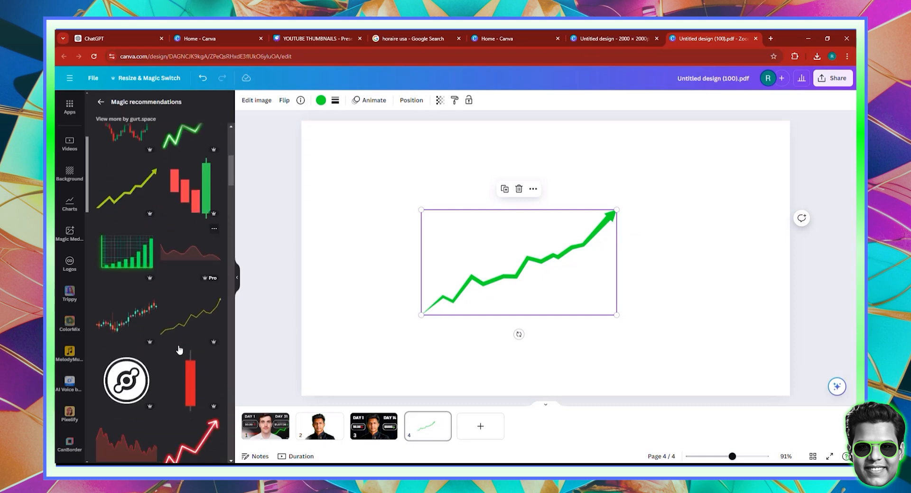
scroll(179, 350, down, 4)
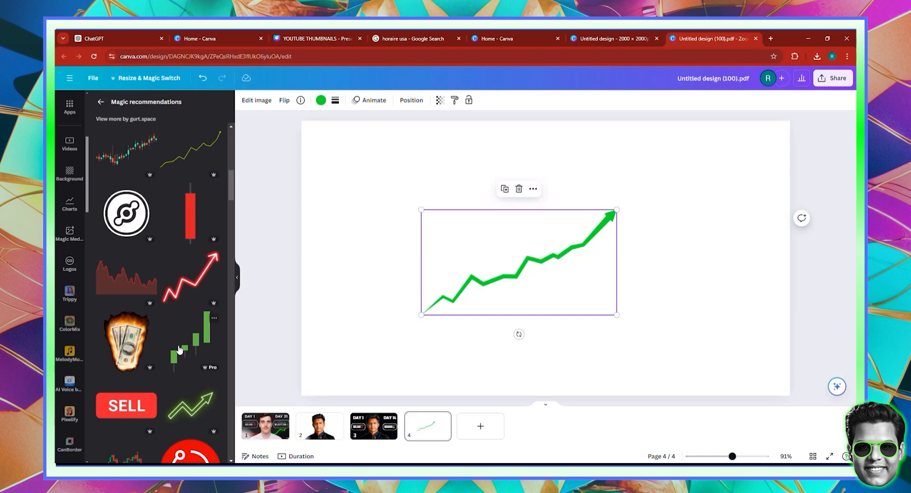
scroll(180, 350, down, 7)
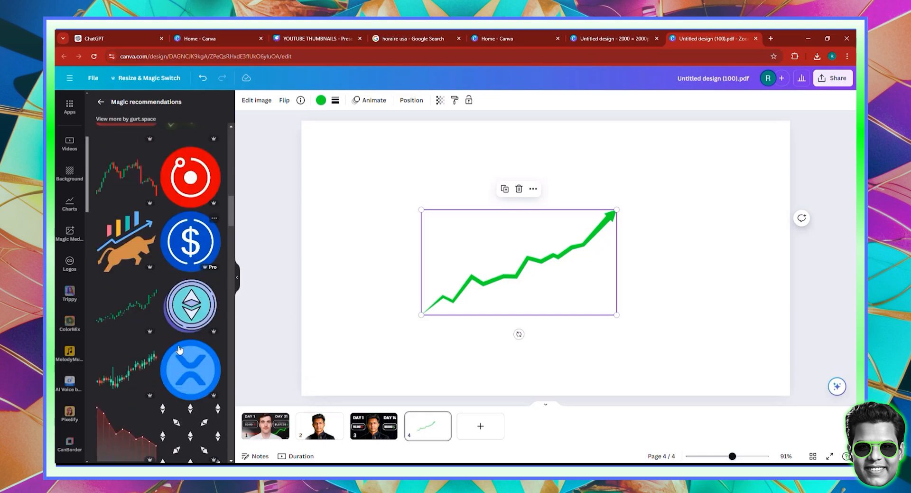
scroll(140, 359, down, 10)
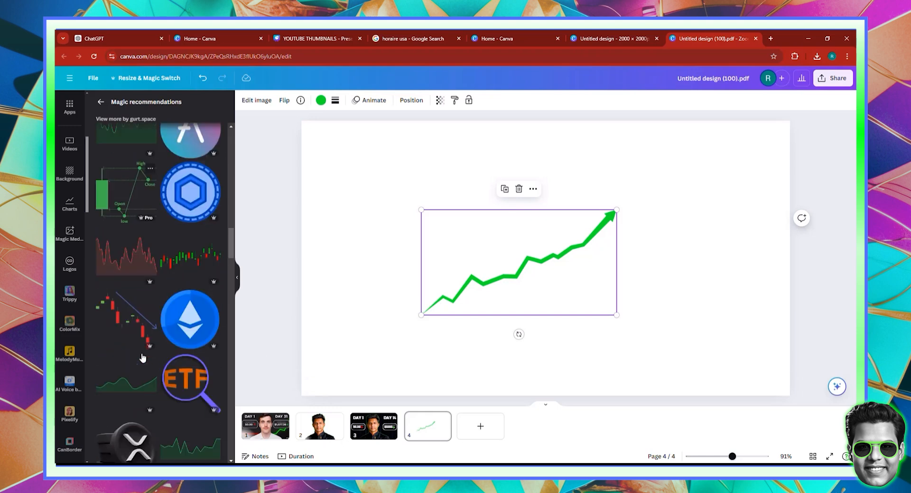
- Move the green growth arrow toward the left of the page and place a duplicate level with it on the right
drag(492, 289, 437, 283)
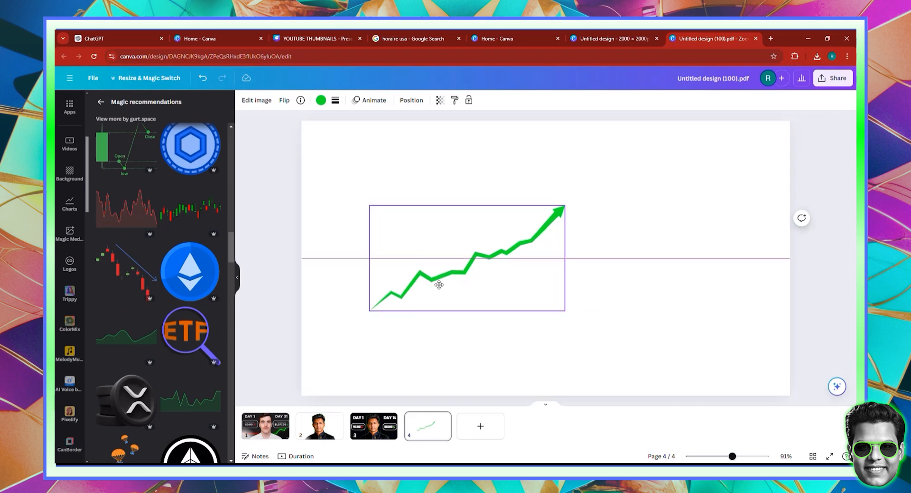
drag(453, 228, 619, 237)
click(431, 167)
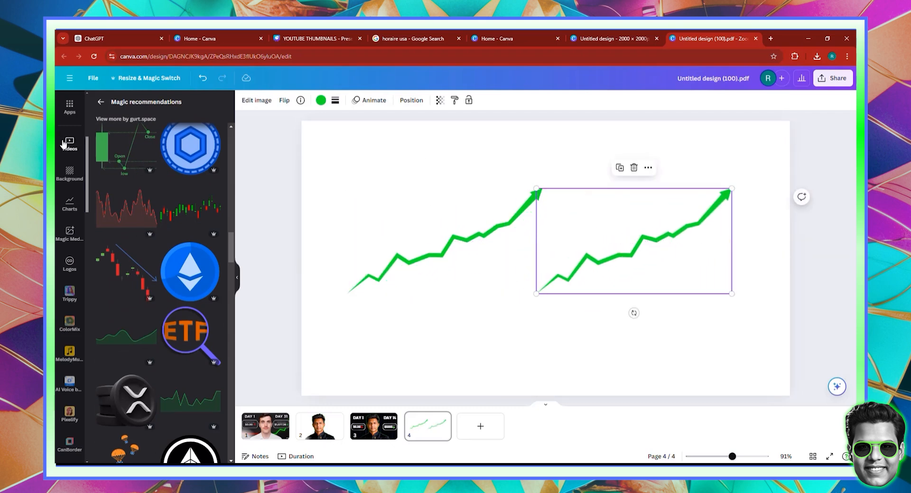
- Search the elements for "frame", insert the square frame and snap it to the upper-left corner of page 4
scroll(70, 169, up, 5)
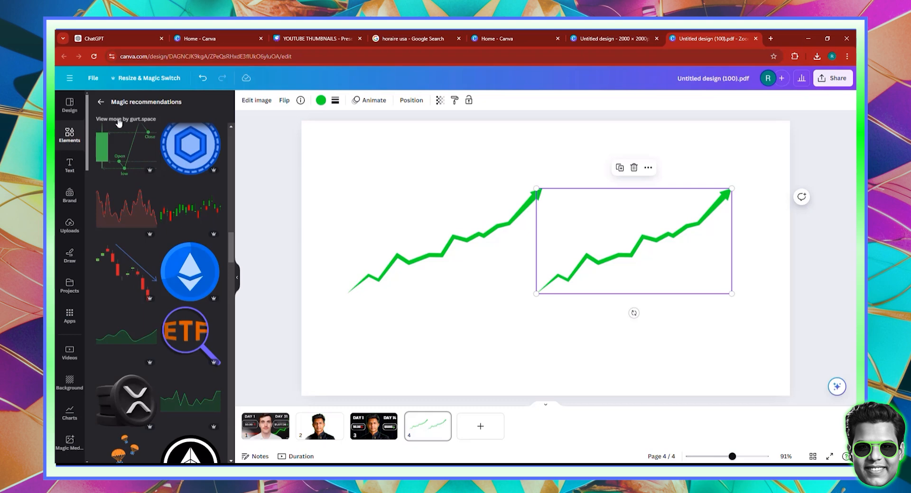
click(130, 106)
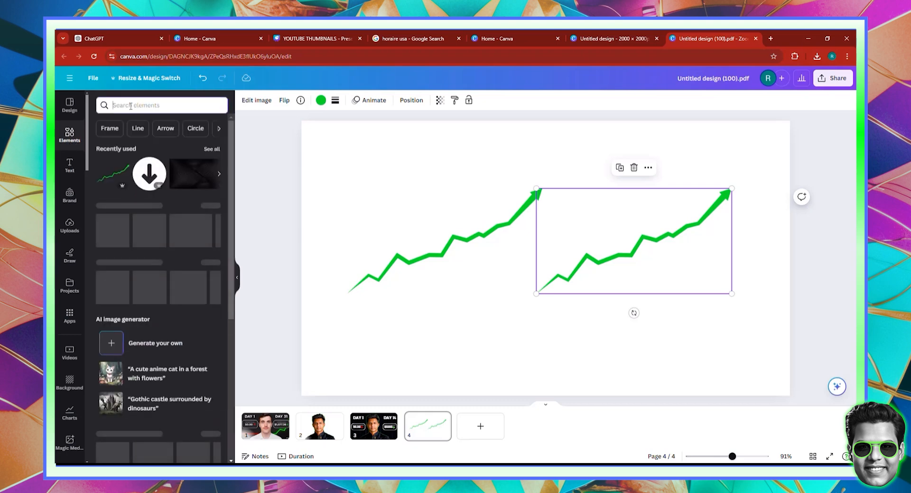
text(frame)
key(Return)
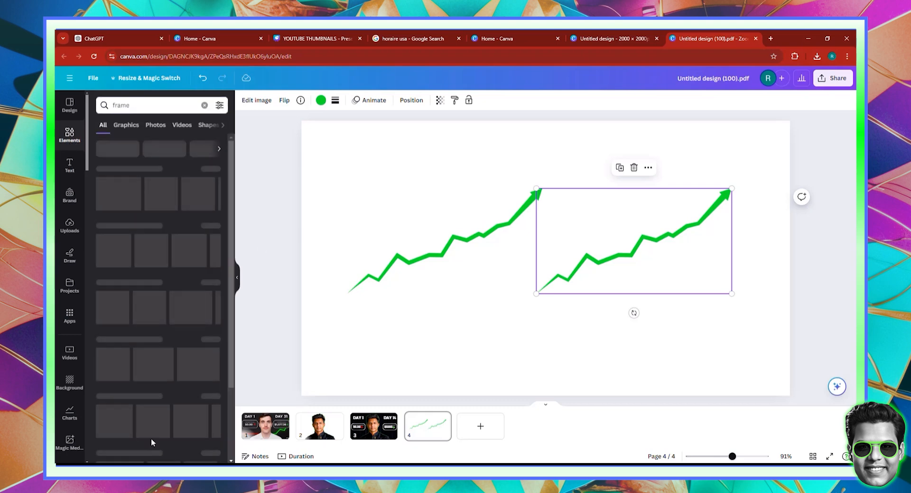
click(112, 200)
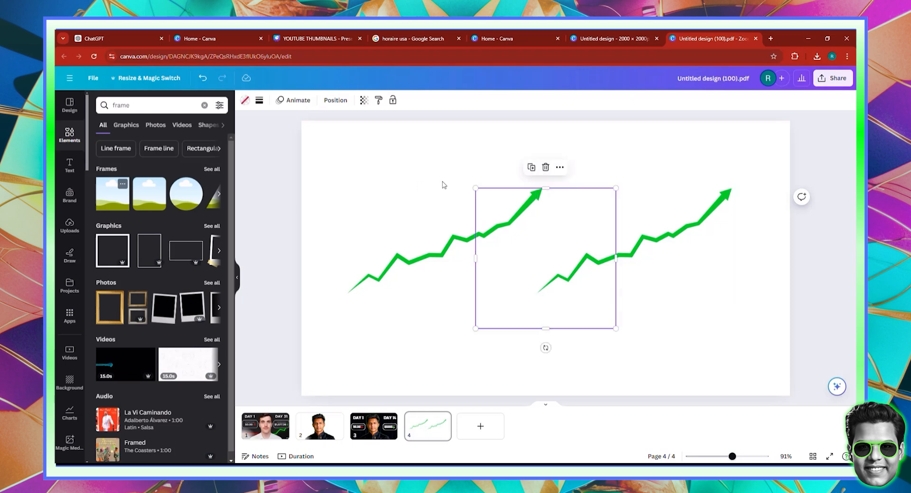
drag(543, 266, 368, 198)
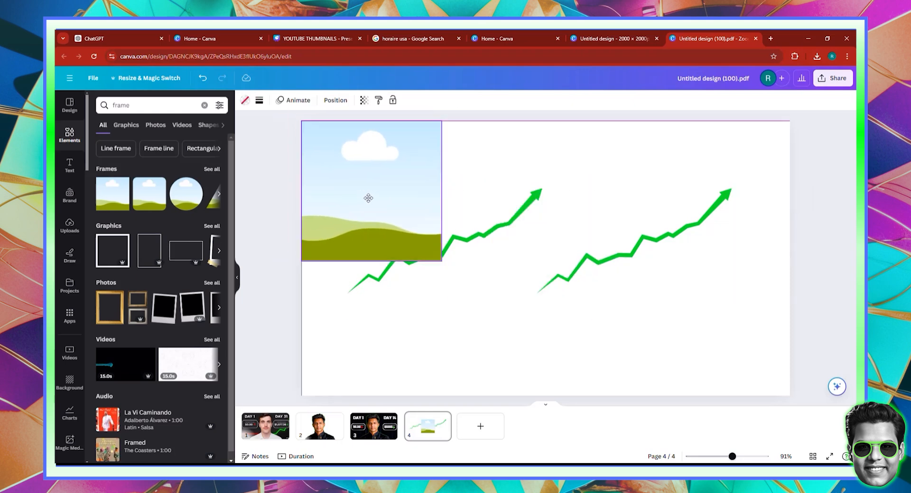
- Enlarge the square frame to 640 × 720 px over the page's left half and place a duplicate over the right half
drag(441, 259, 547, 357)
drag(453, 367, 456, 393)
click(410, 141)
drag(399, 287, 636, 278)
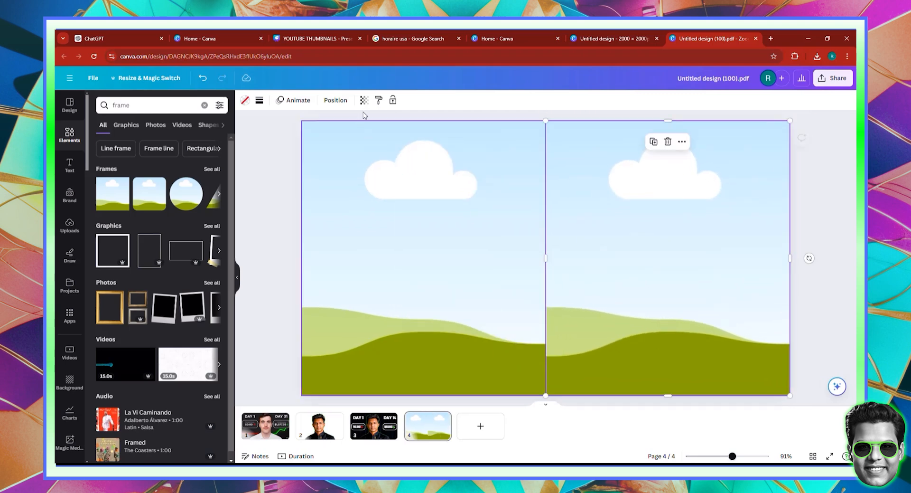
- Send both image frames behind the green growth arrows on page 4
click(335, 100)
click(191, 122)
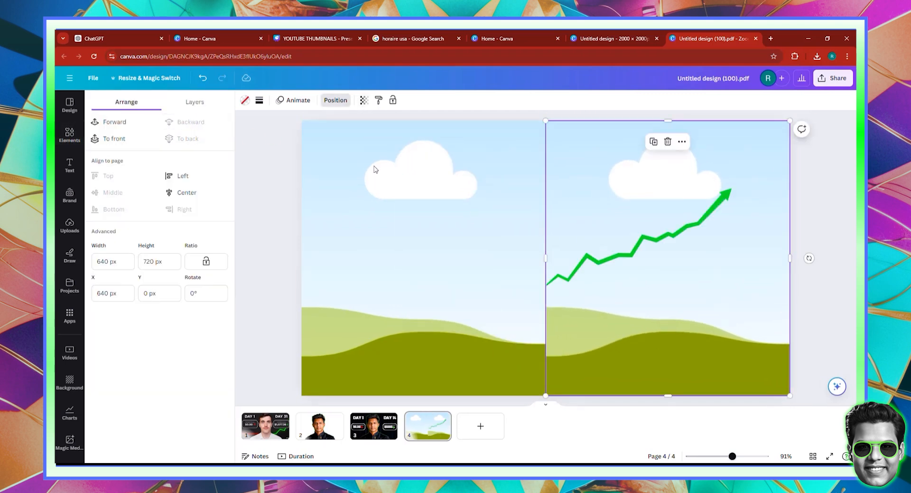
click(315, 141)
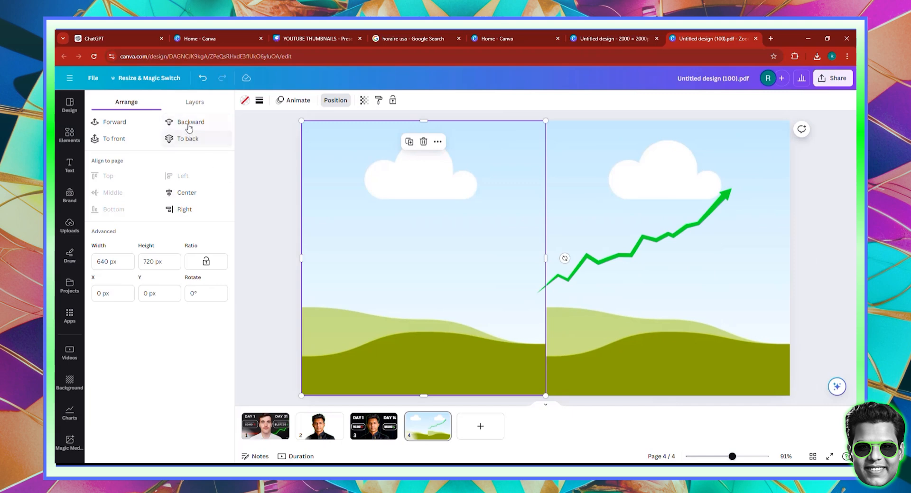
click(185, 138)
click(187, 192)
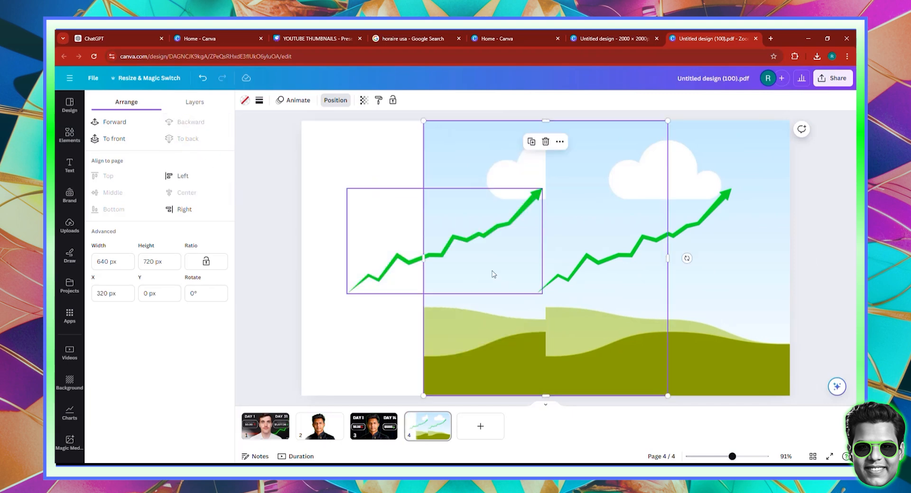
click(204, 82)
- Delete both green growth arrows from page 4, keeping only the two frames
click(444, 250)
drag(444, 250, 416, 253)
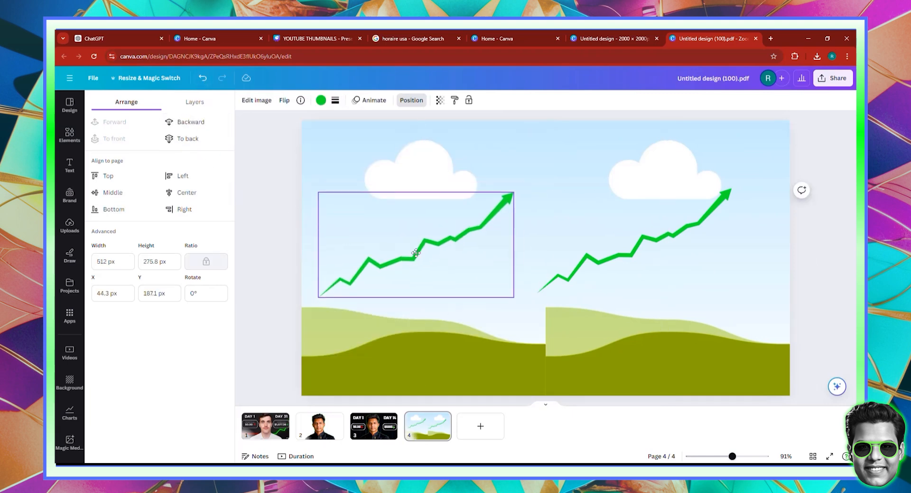
click(633, 264)
key(Delete)
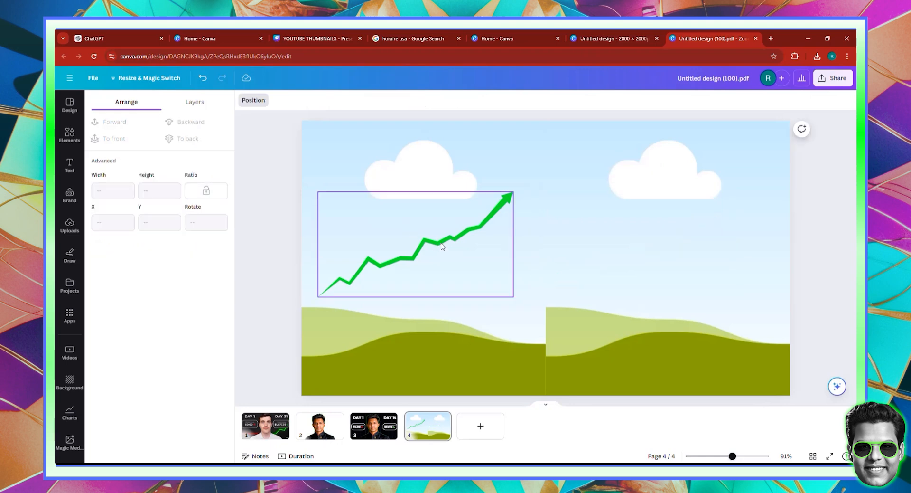
key(Delete)
- Add a blank page 5 and insert the recently used green growth arrow on it
click(482, 427)
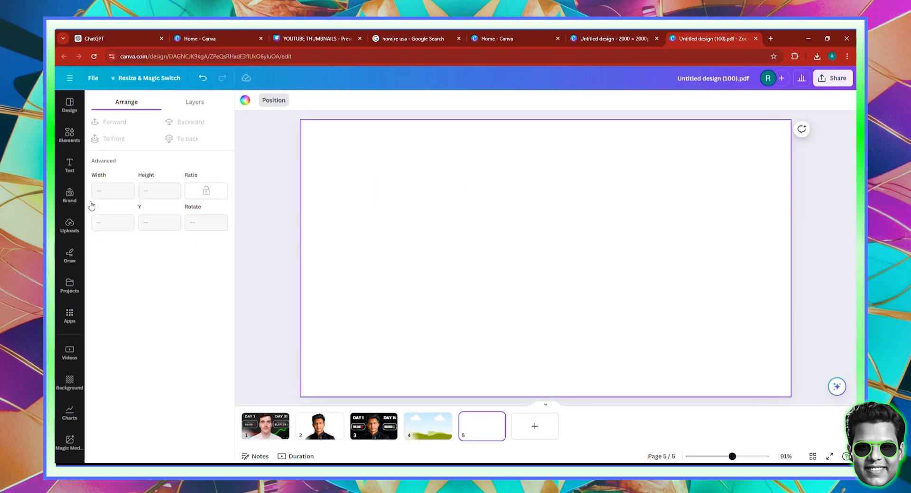
click(69, 135)
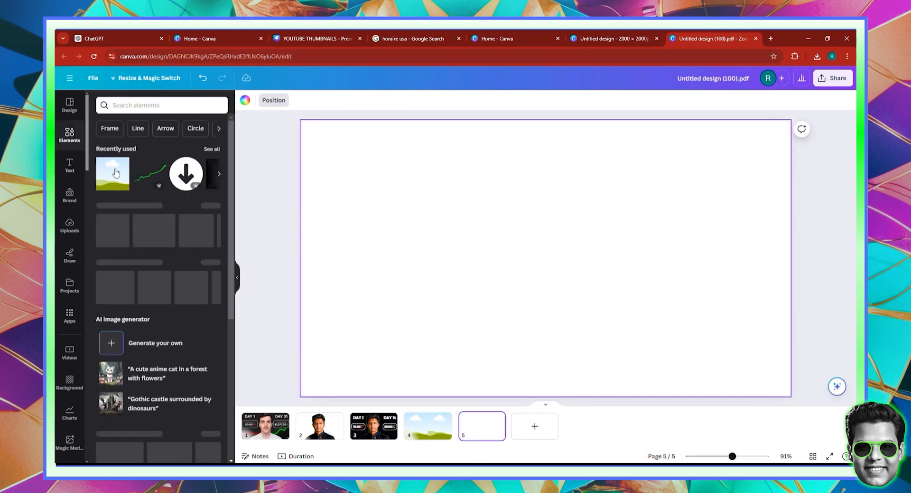
drag(150, 173, 541, 259)
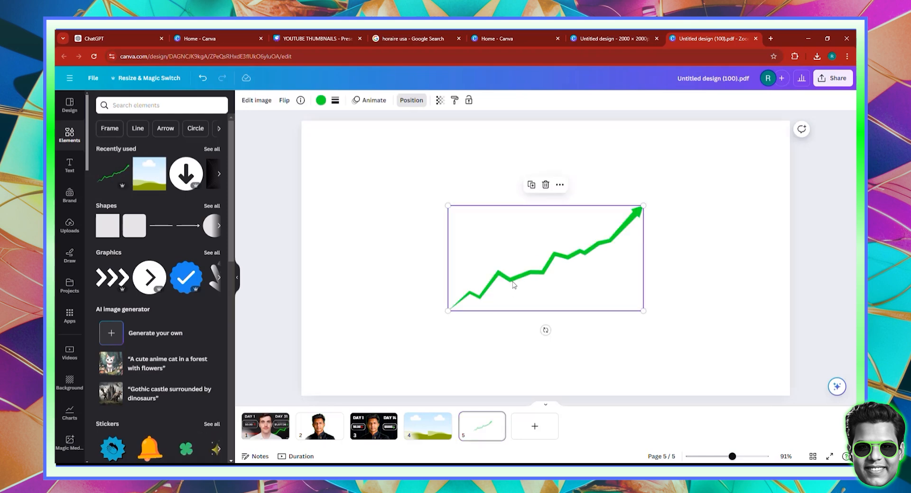
- Enlarge the green arrow on page 5 to the full page width and align it with the page's lower edge
drag(376, 200, 374, 195)
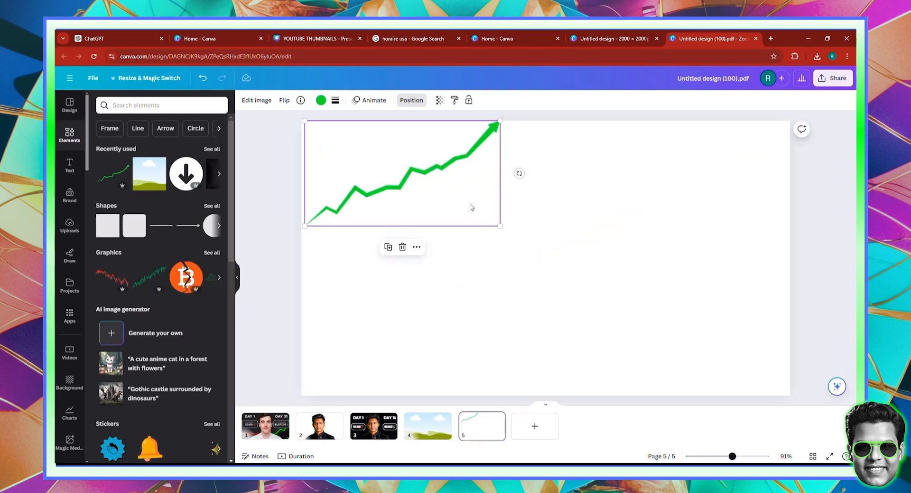
drag(471, 205, 796, 400)
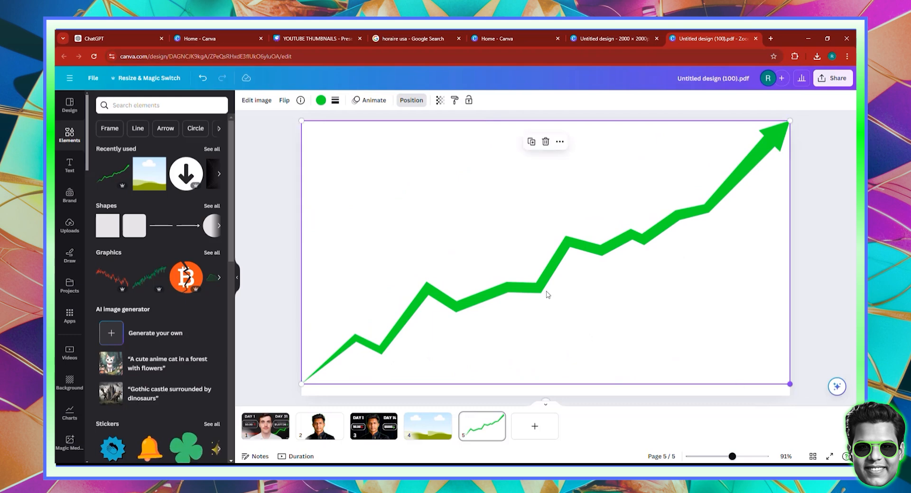
drag(544, 299, 545, 302)
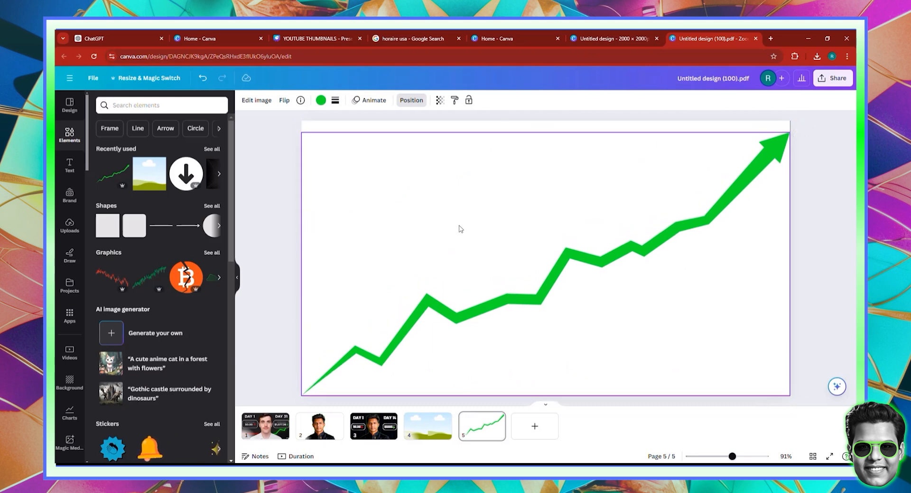
drag(459, 229, 459, 229)
- Remove the .pdf ending from the design title so it reads "Untitled design (100)"
click(833, 78)
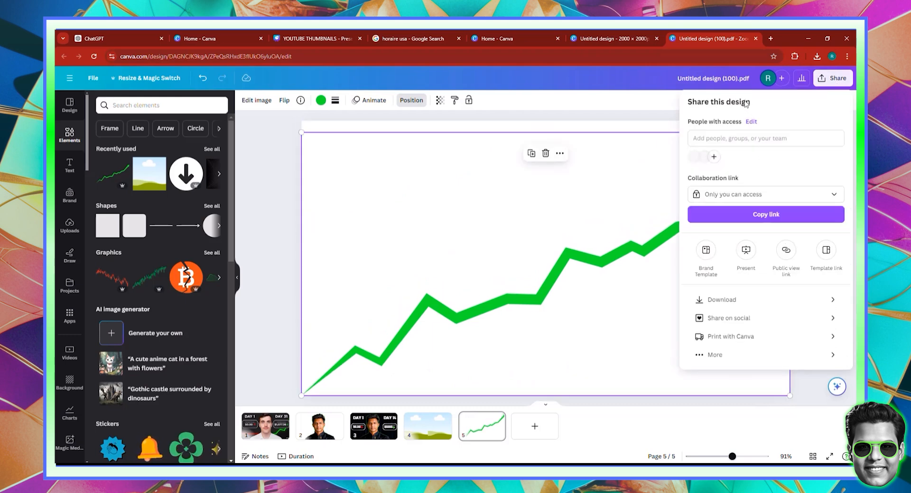
click(743, 77)
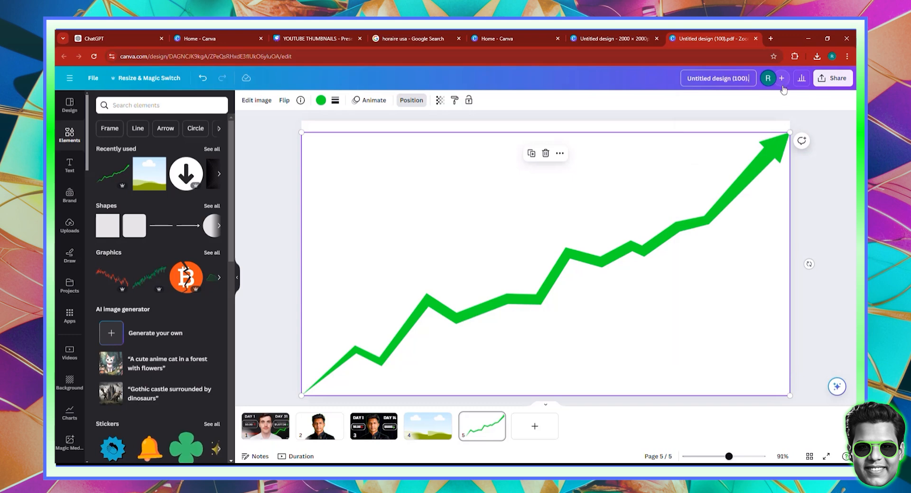
key(Delete)
key(Delete)
key(Delete)
key(Delete)
- Download only page 5 as a PNG at size 1
click(833, 78)
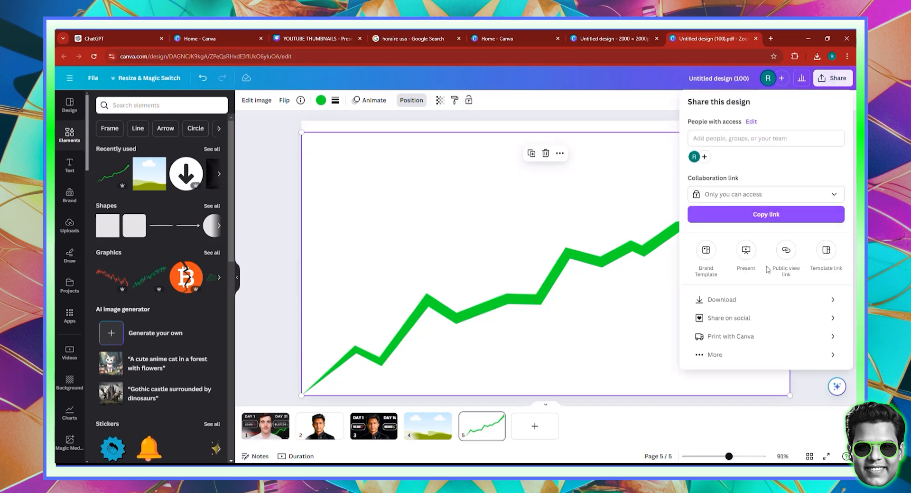
click(777, 299)
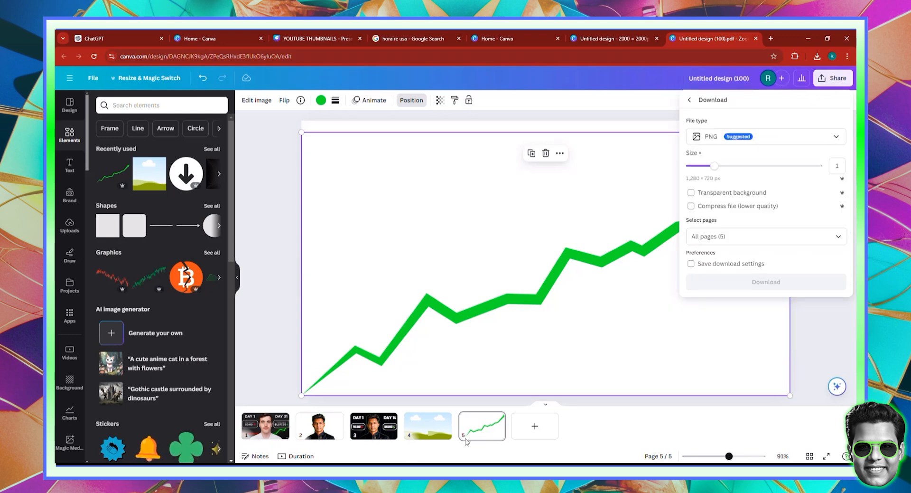
click(839, 239)
click(834, 261)
scroll(826, 333, down, 2)
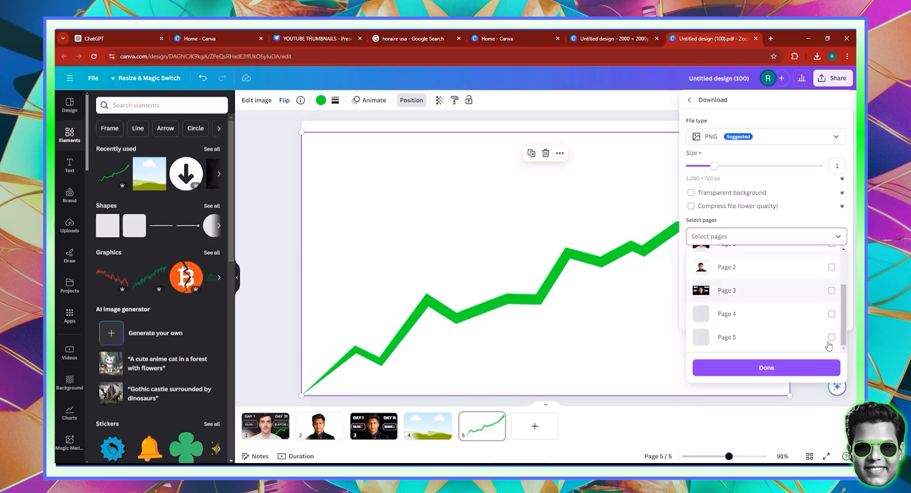
click(831, 338)
click(766, 367)
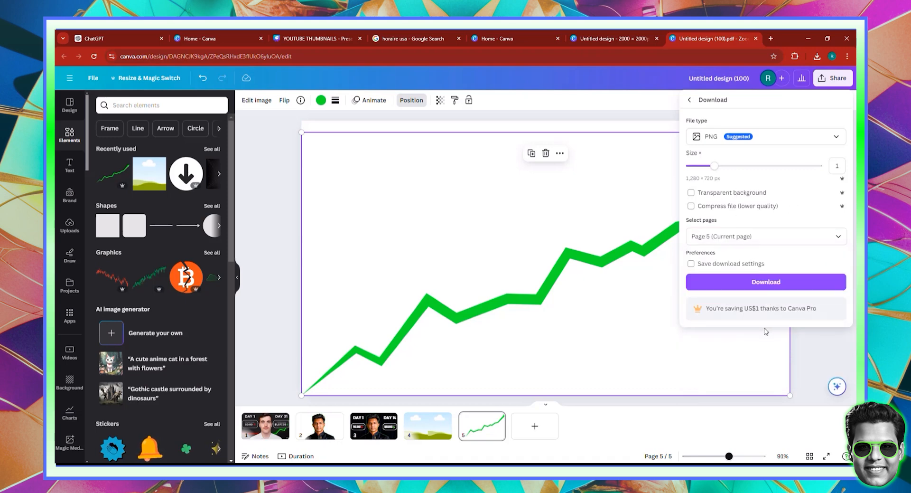
click(756, 282)
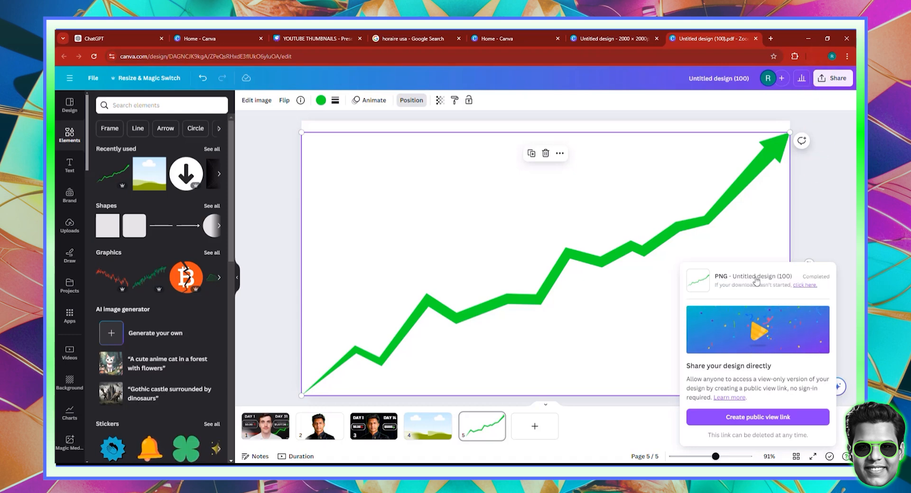
- Upload the downloaded arrow PNG to page 4 and fill both frames with it
click(426, 424)
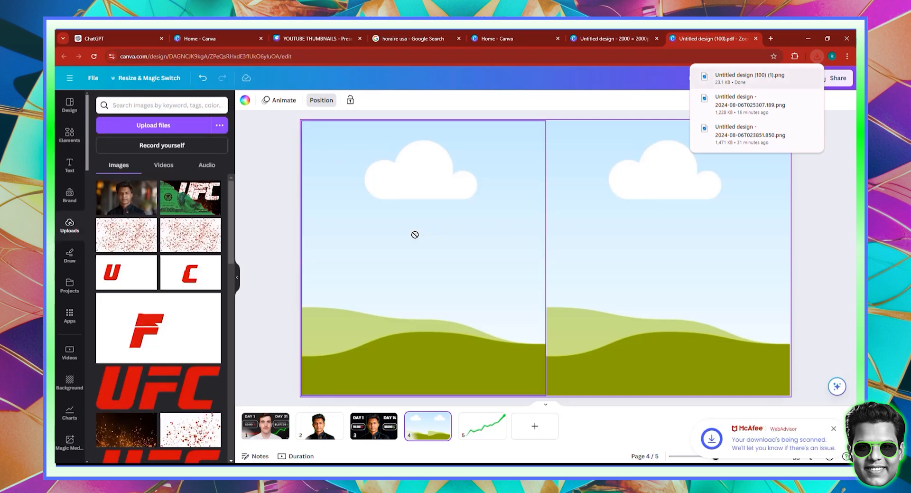
drag(414, 234, 342, 142)
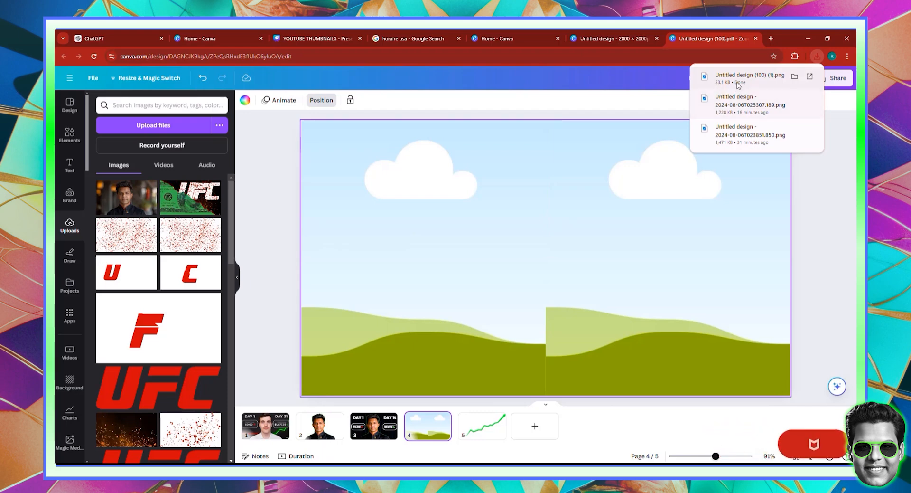
drag(738, 84, 172, 227)
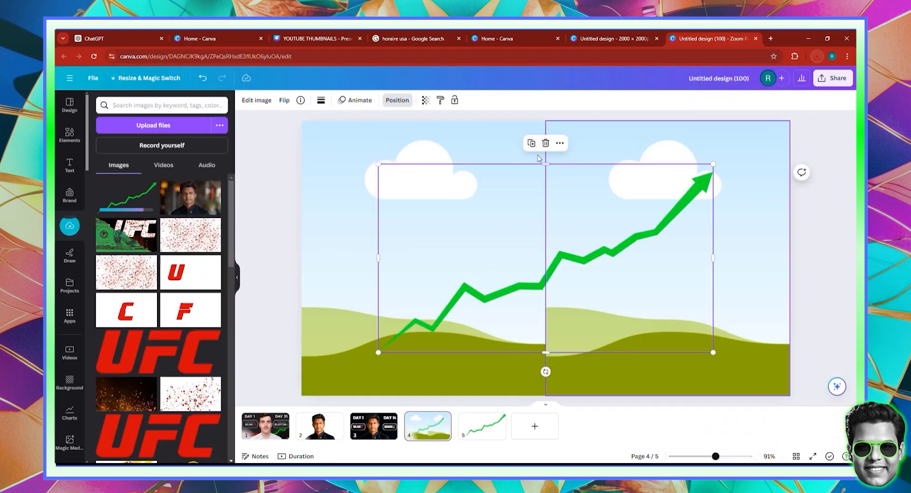
drag(533, 282, 649, 267)
drag(668, 309, 513, 254)
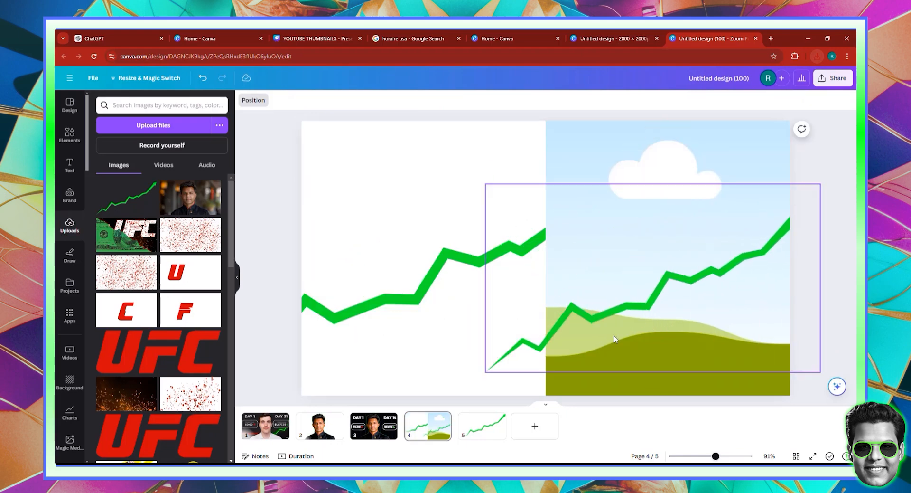
- Reposition the image inside the left frame so it shows the arrow's starting half from its tail
click(434, 294)
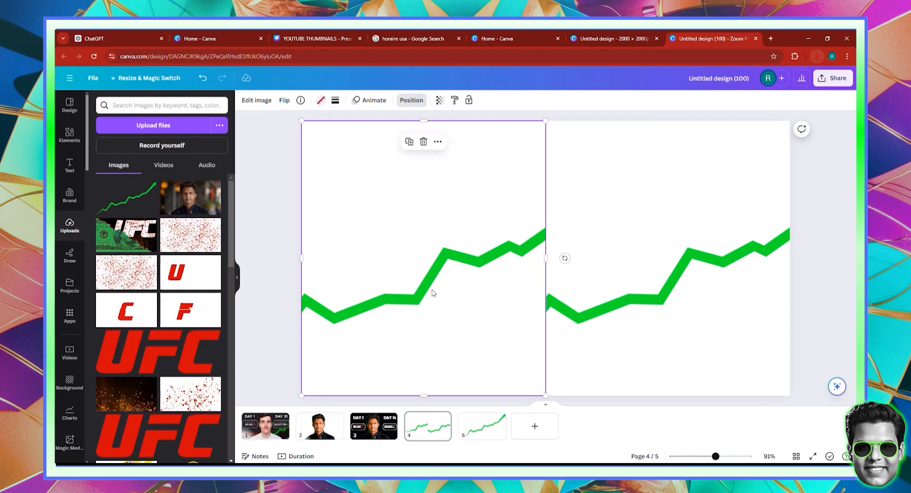
double_click(430, 287)
drag(397, 309, 521, 316)
click(613, 335)
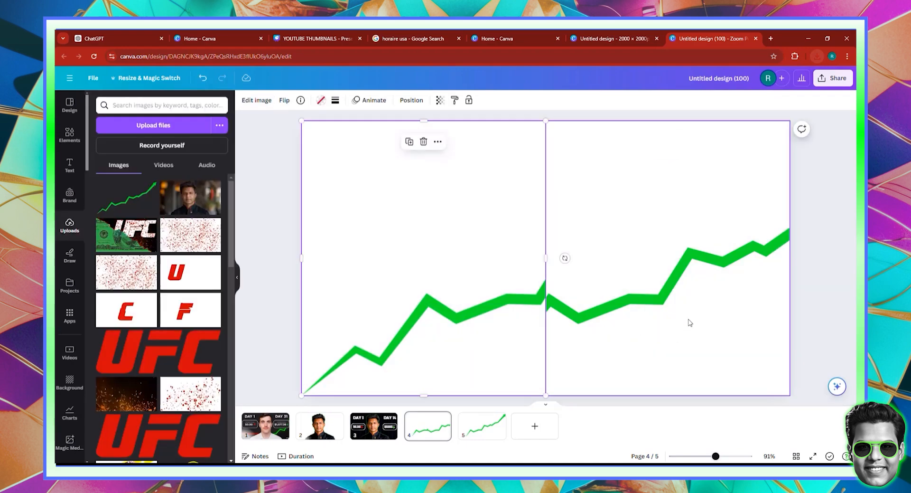
- Reposition the image inside the right frame so it shows the arrowhead half and continues the left line seamlessly
click(690, 334)
double_click(701, 337)
drag(697, 336, 567, 330)
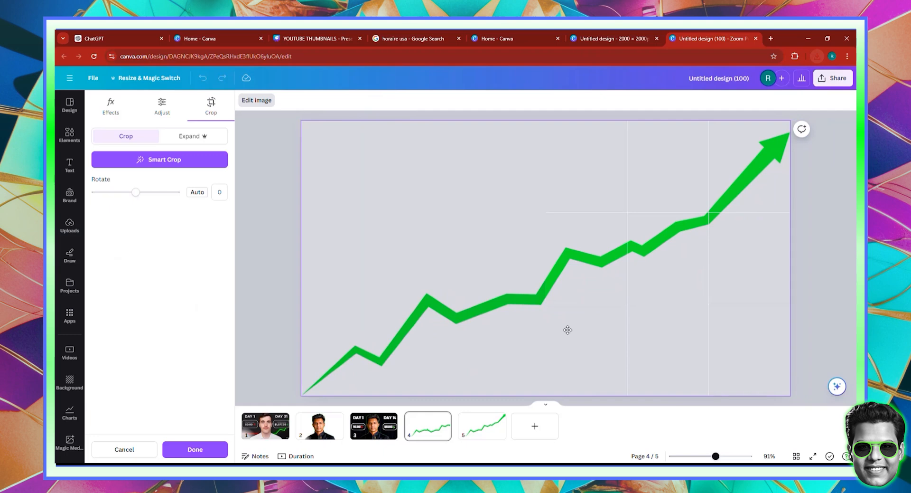
click(266, 297)
click(268, 301)
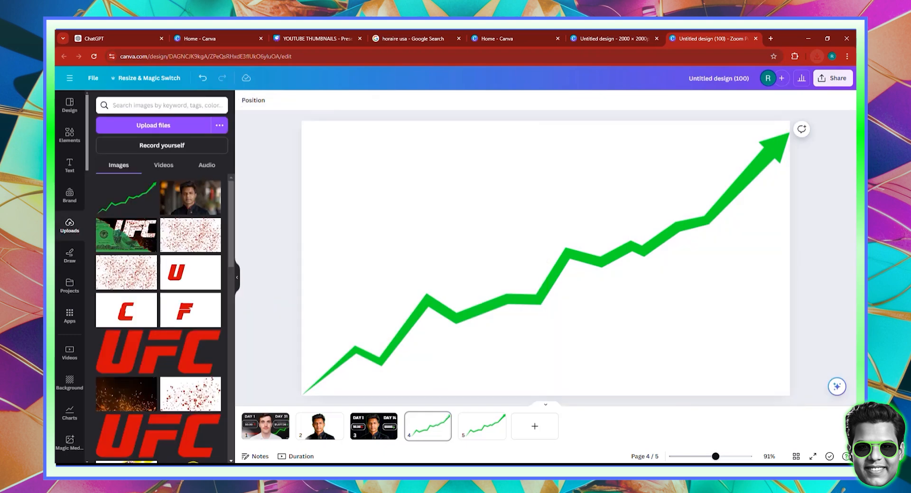
- Apply a custom Duotone effect to the right half of the arrow with highlights set to #FF0000
click(672, 248)
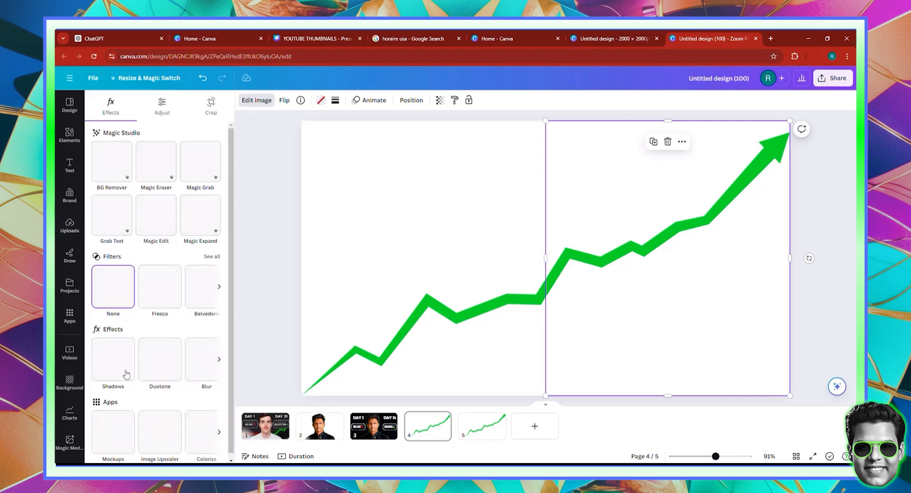
click(170, 347)
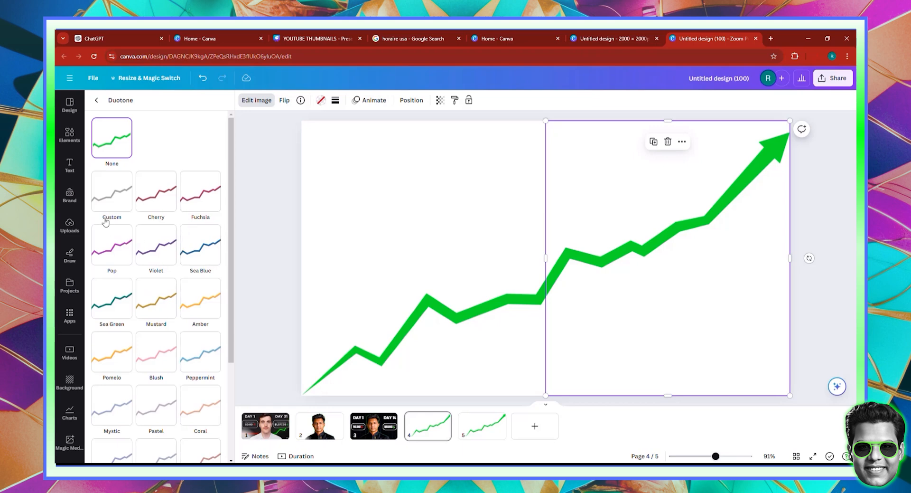
click(122, 195)
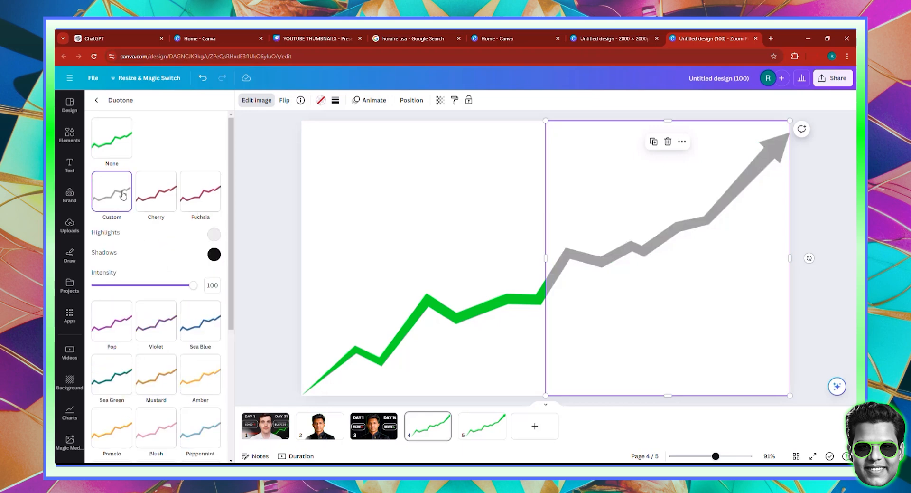
click(213, 237)
drag(303, 270, 366, 233)
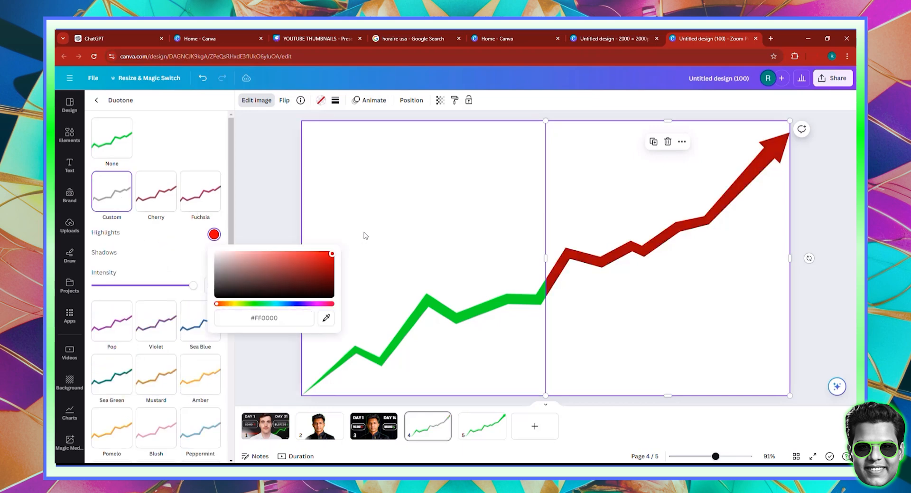
- Set the Duotone shadows of the arrow's right half to bright red as well
click(159, 259)
click(214, 256)
drag(287, 293, 602, 250)
click(178, 257)
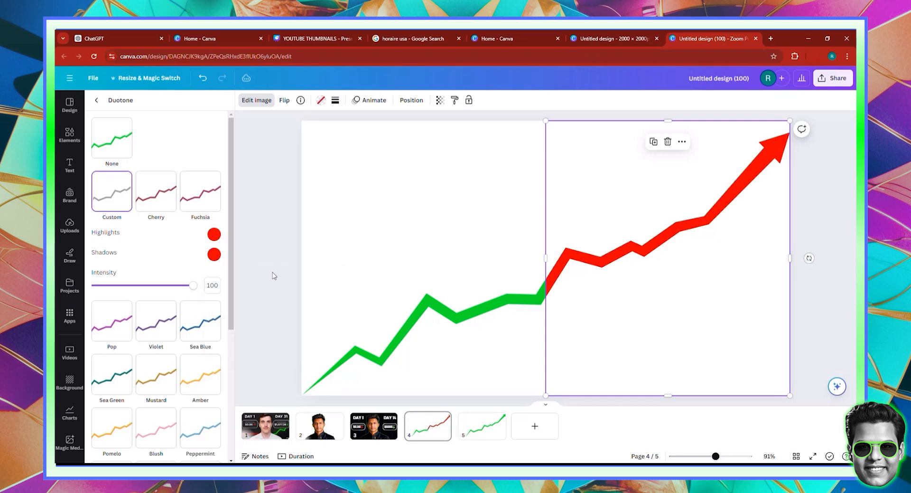
click(827, 312)
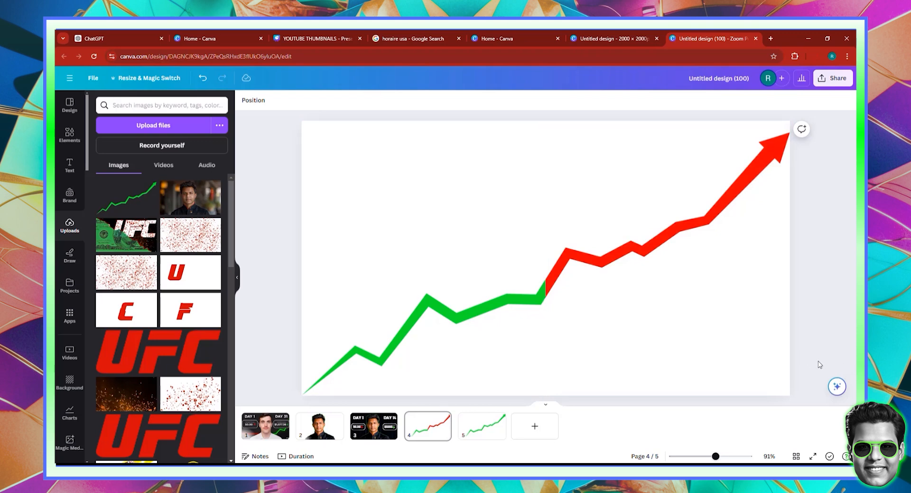
- Select the green and red halves of the arrow together and group them
drag(818, 397, 276, 114)
click(525, 142)
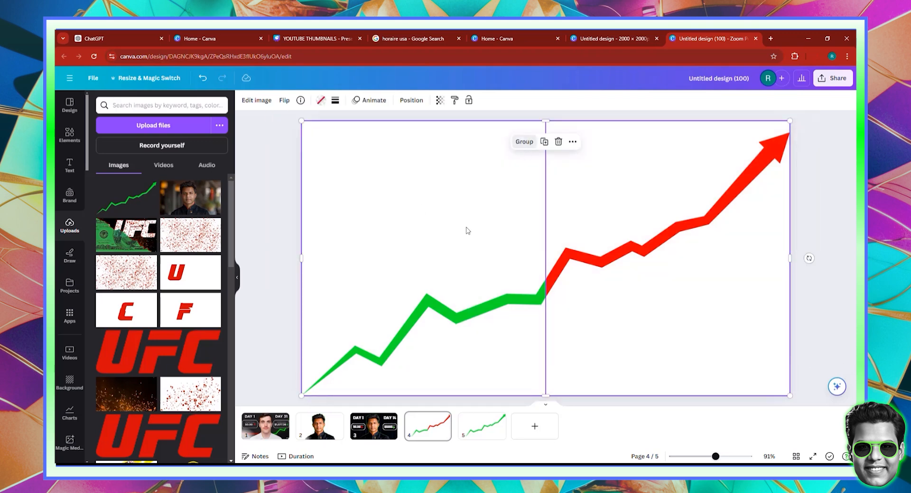
right_click(482, 245)
click(486, 241)
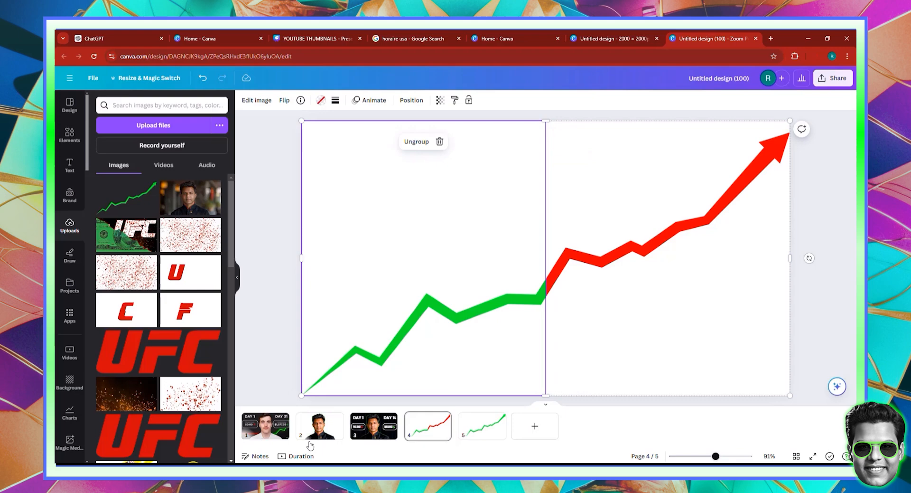
- Paste the grouped arrow onto page 3 and move its layer directly above the grid image, behind the portrait, texts and boxes
click(374, 426)
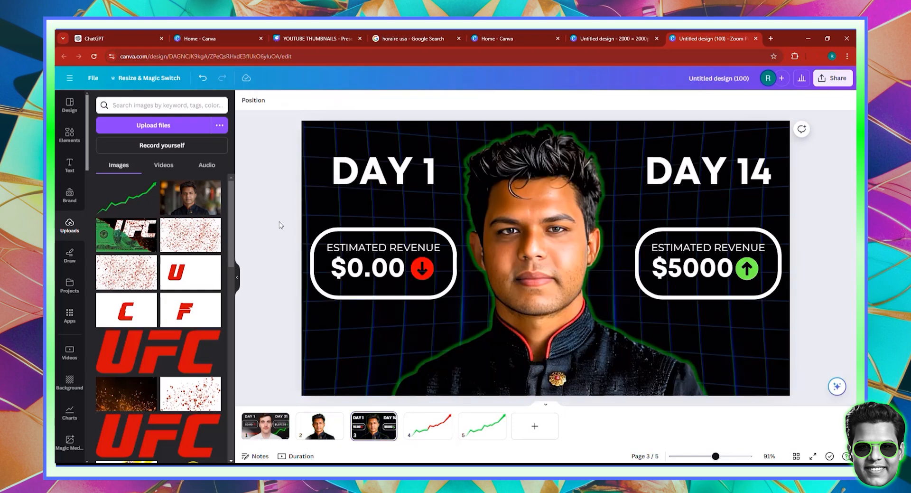
key(ctrl+v)
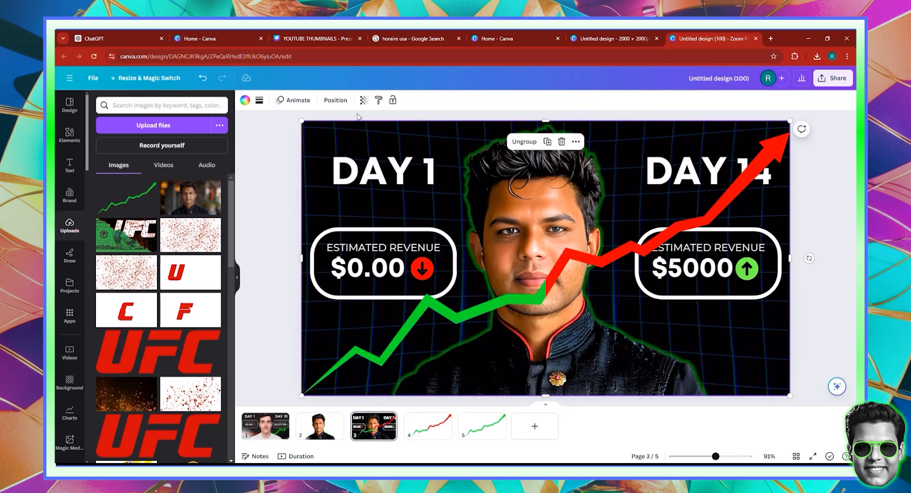
click(335, 100)
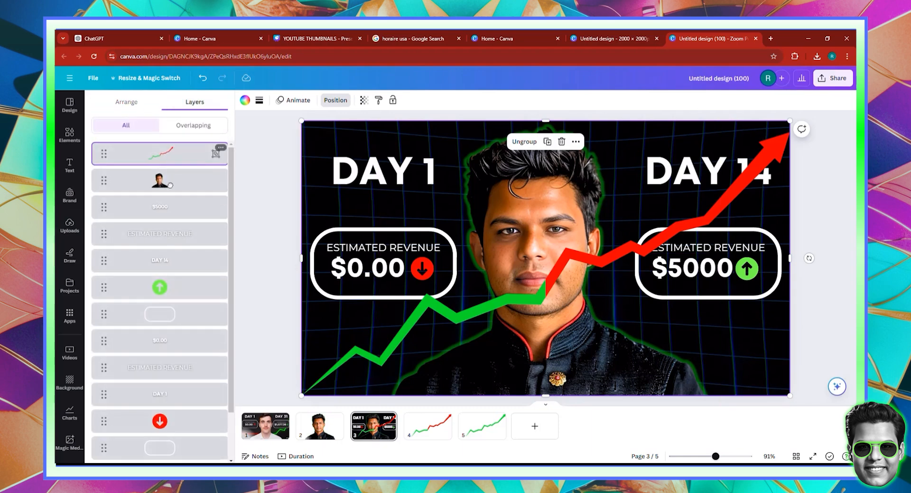
drag(172, 162, 173, 416)
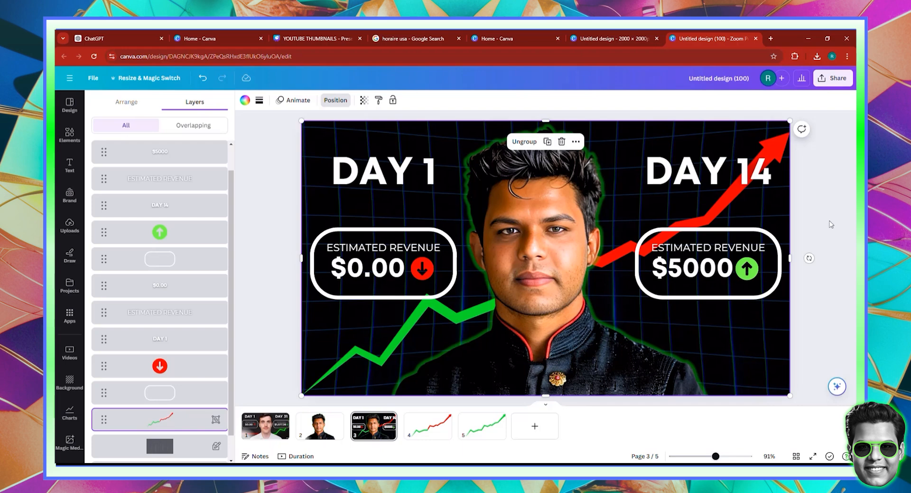
scroll(783, 225, down, 1)
- Apply a whole-image Blur with intensity 30 to the green half of the arrow on page 3
click(280, 418)
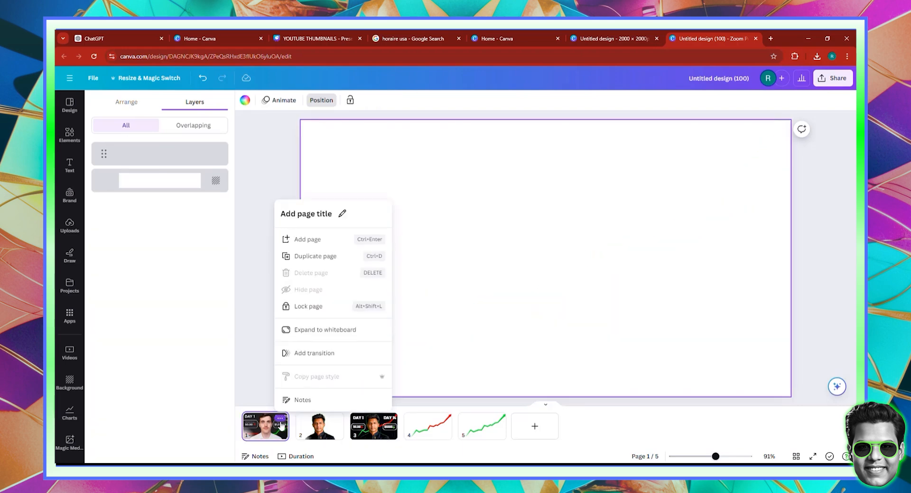
click(372, 429)
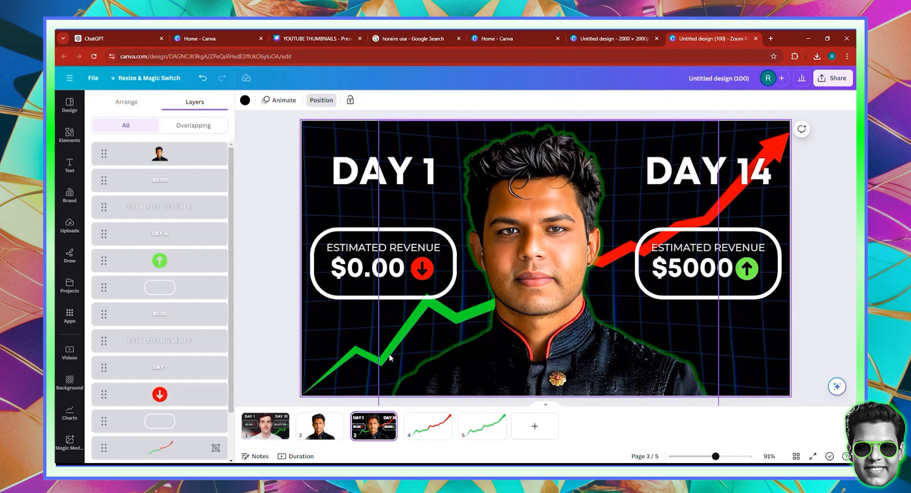
click(148, 444)
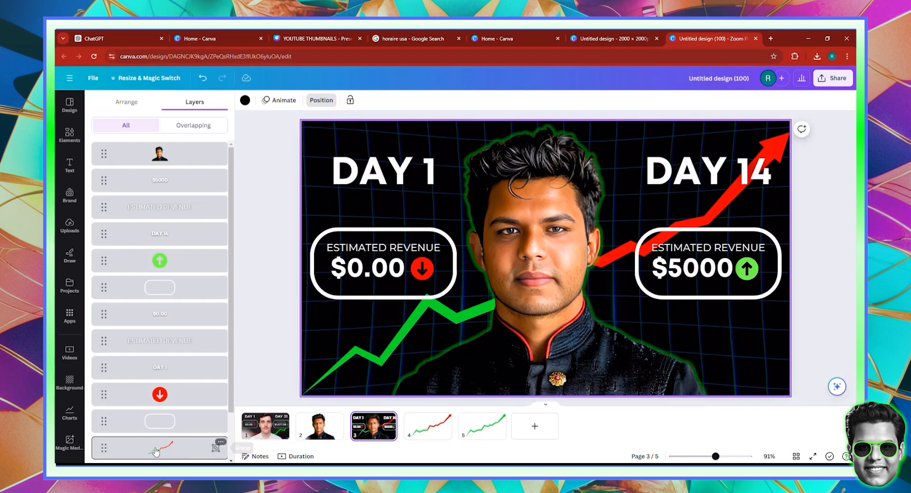
click(336, 100)
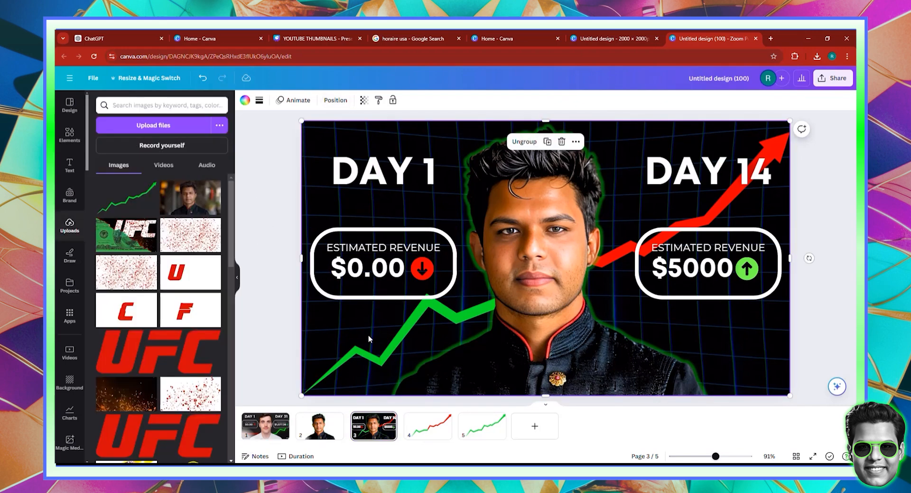
click(368, 337)
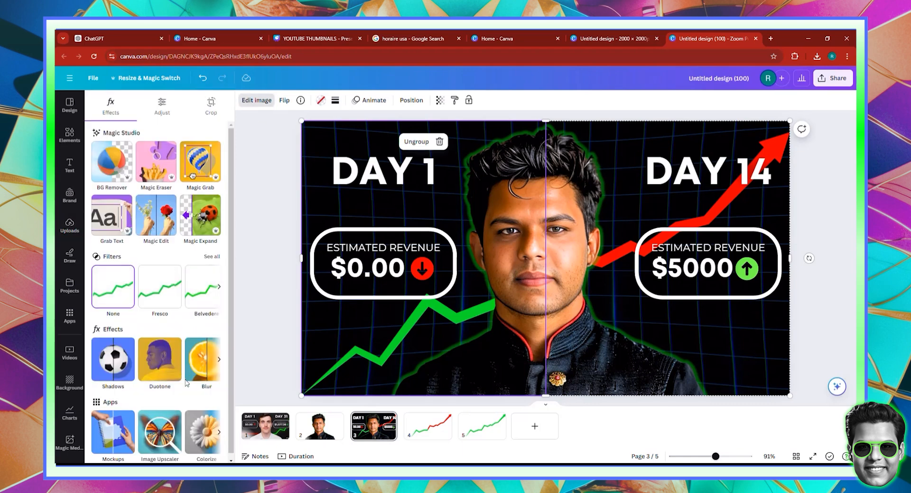
click(207, 359)
click(193, 125)
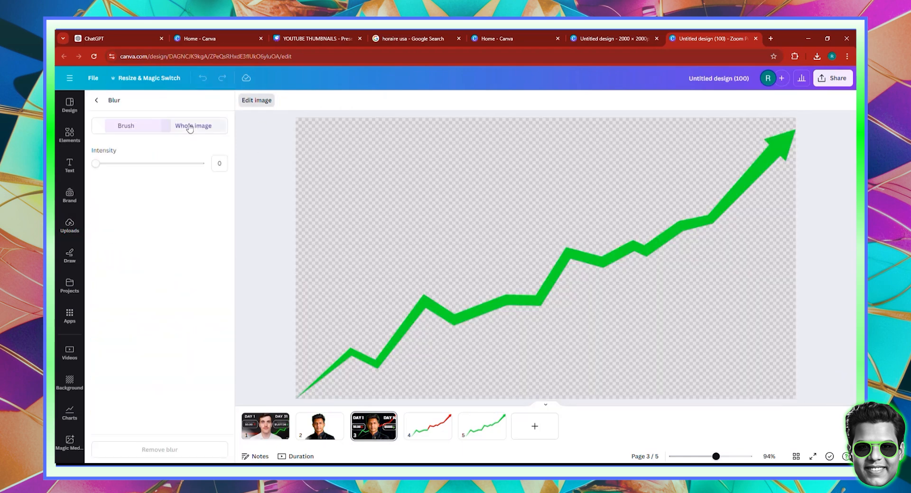
click(218, 164)
text(30)
key(Return)
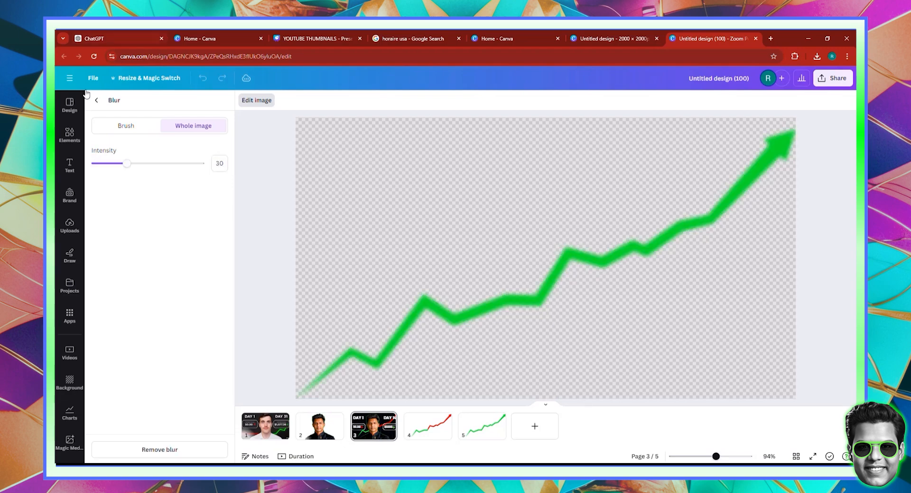
click(95, 103)
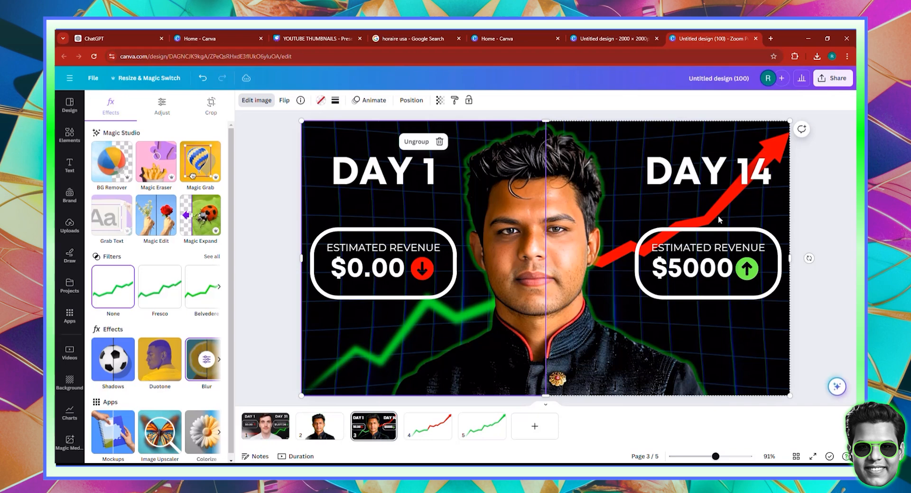
- Apply the same whole-image Blur with intensity 30 to the red half of the arrow
click(731, 215)
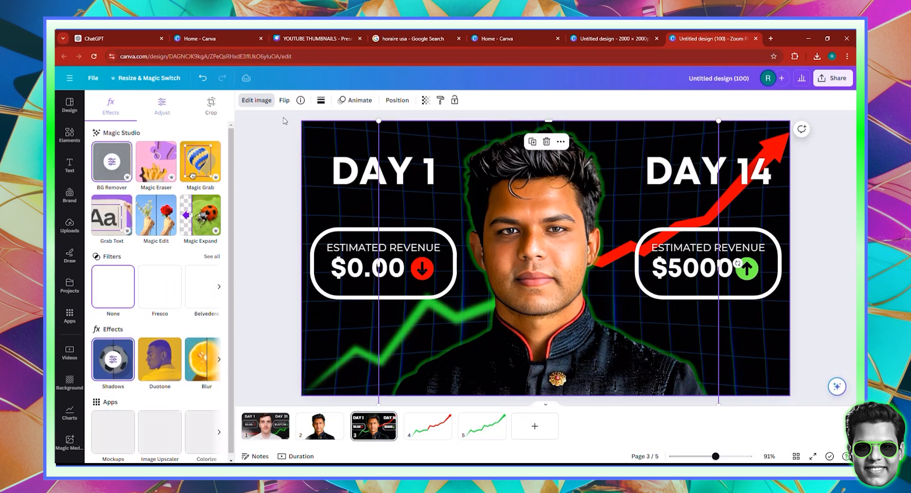
key(Escape)
click(370, 100)
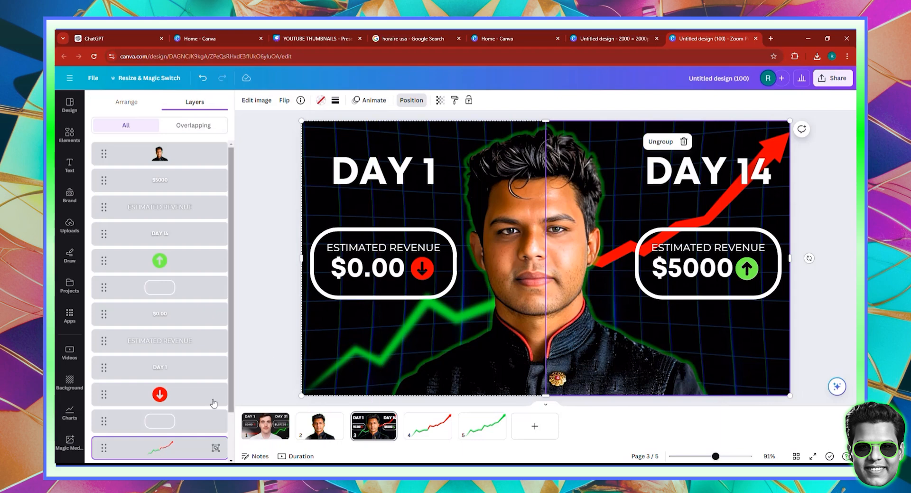
scroll(213, 403, down, 2)
click(517, 243)
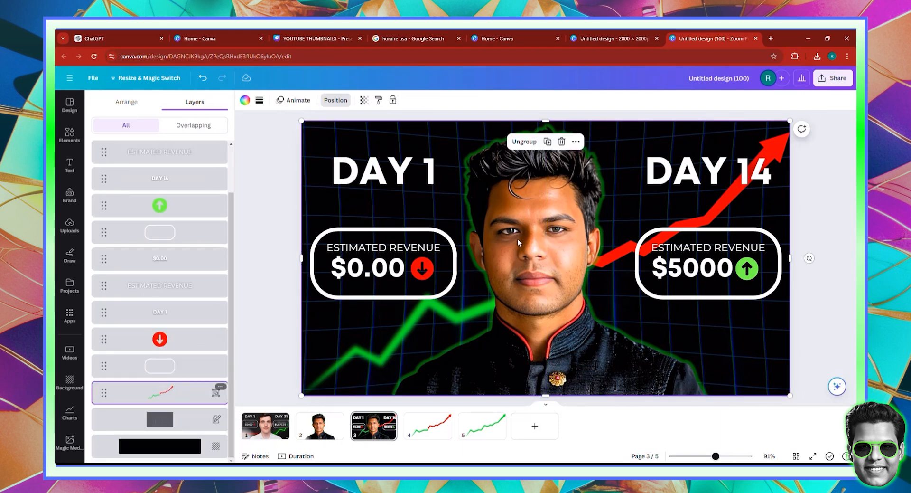
click(738, 333)
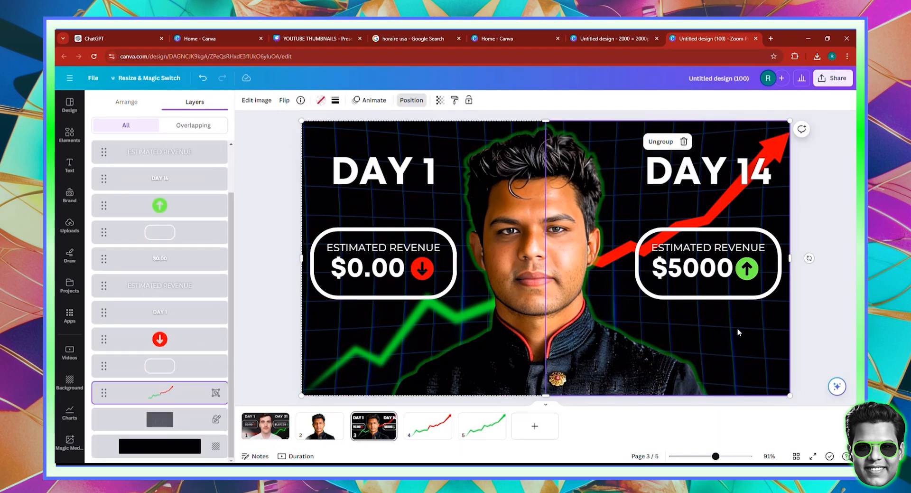
click(259, 105)
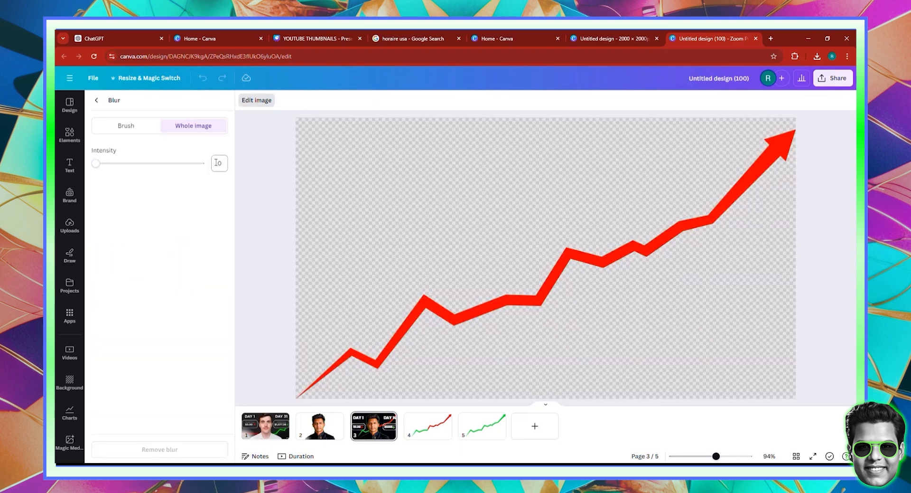
key(Return)
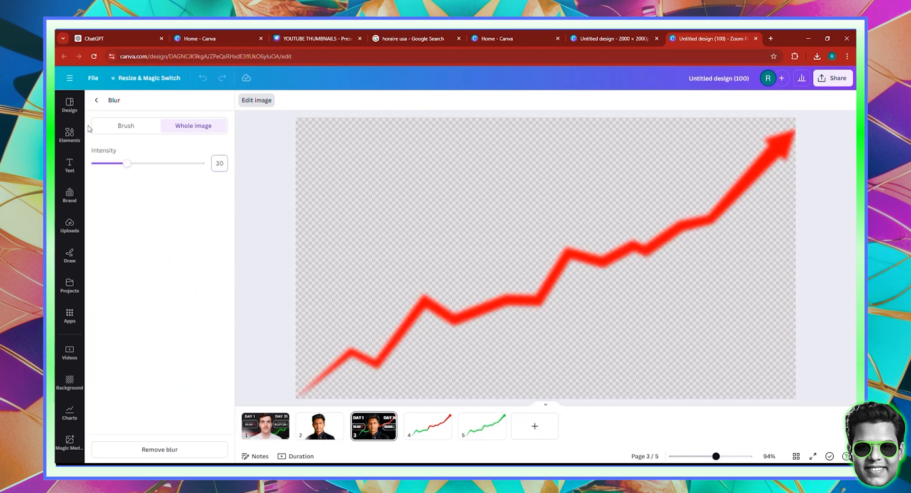
click(96, 100)
click(843, 275)
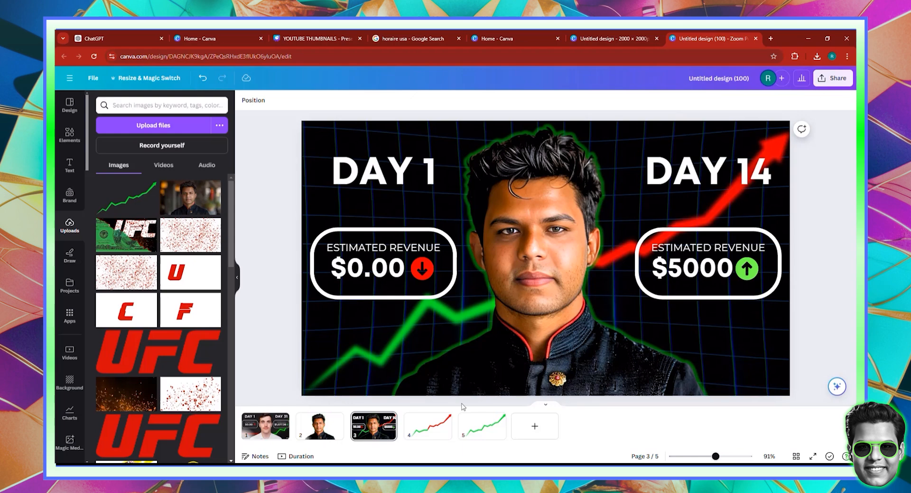
- Duplicate the DAY 14 revenue box outline on page 3 and make the copy a solid black shape with border weight 0
click(258, 430)
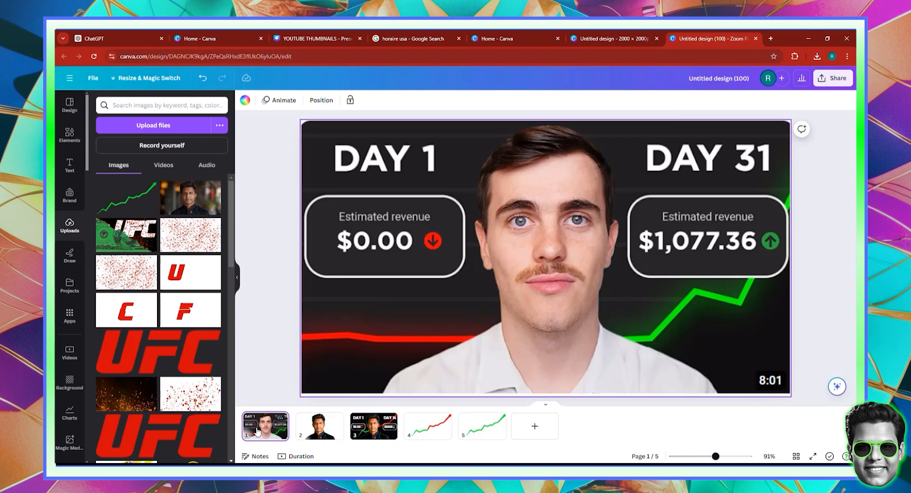
click(379, 429)
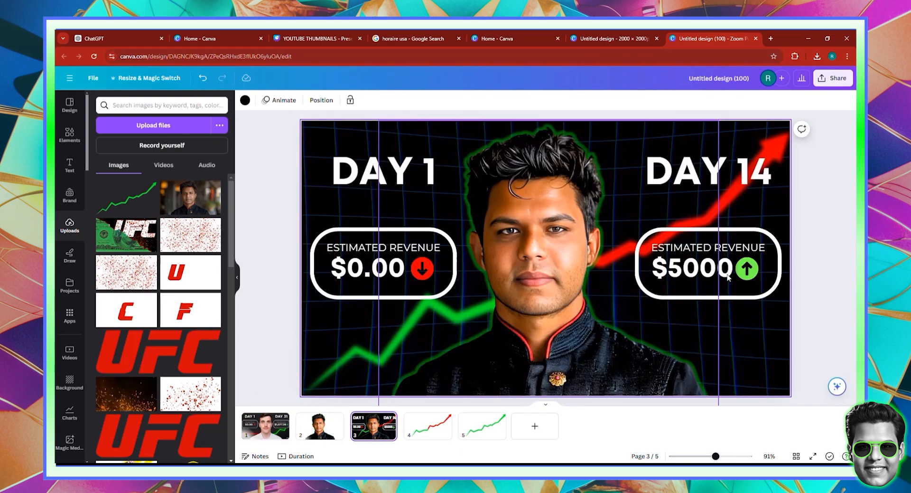
click(717, 235)
drag(737, 242, 742, 247)
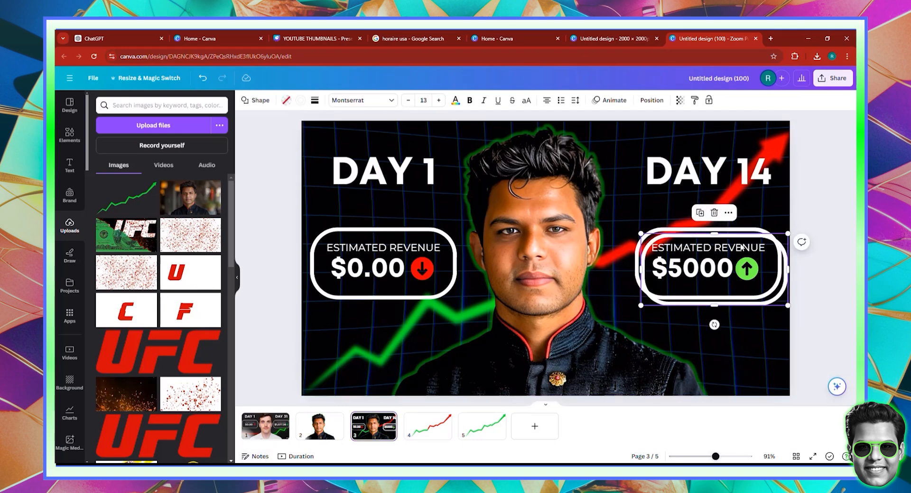
click(315, 100)
drag(331, 159, 303, 156)
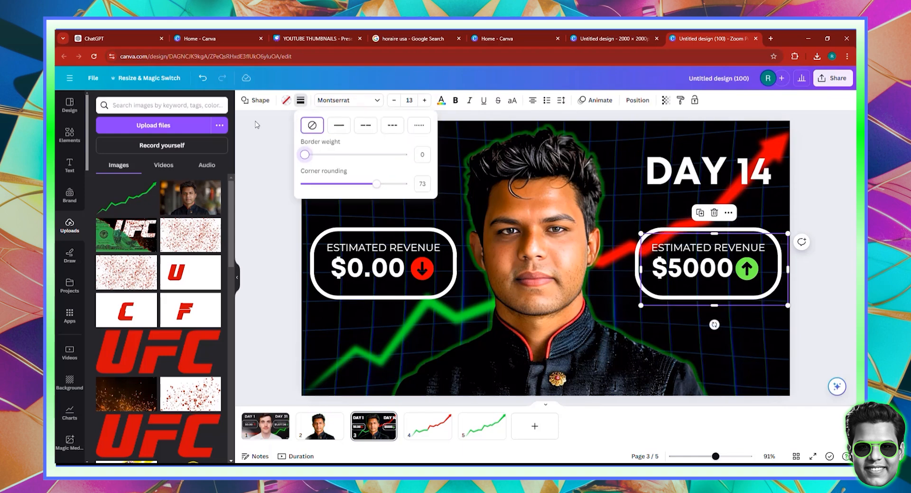
click(285, 101)
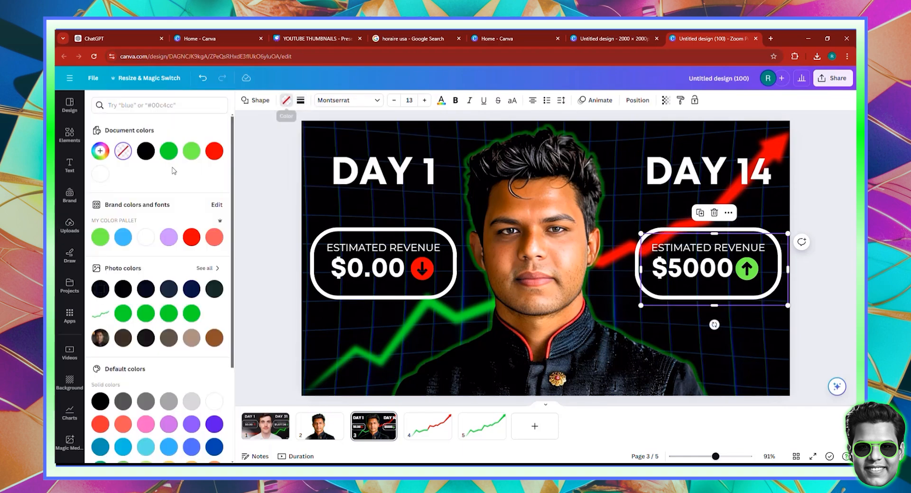
click(145, 151)
- Shrink the black shape slightly and centre it within the white outline of the DAY 14 revenue box
drag(730, 281, 725, 278)
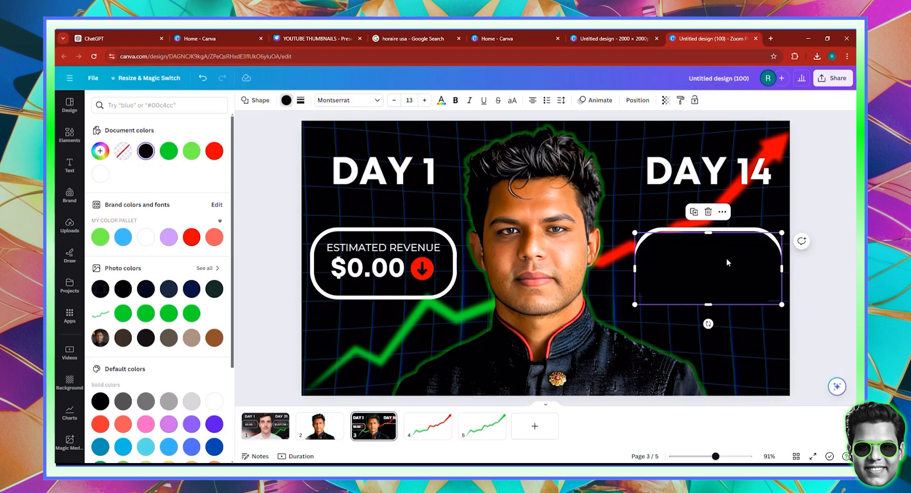
mouse_move(690, 266)
mouse_down()
mouse_move(695, 250)
mouse_move(689, 256)
mouse_up()
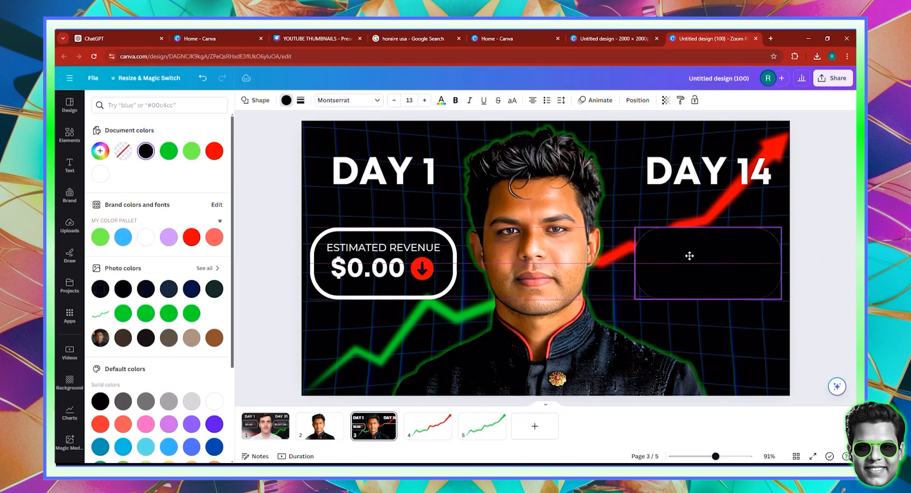
drag(782, 286, 768, 292)
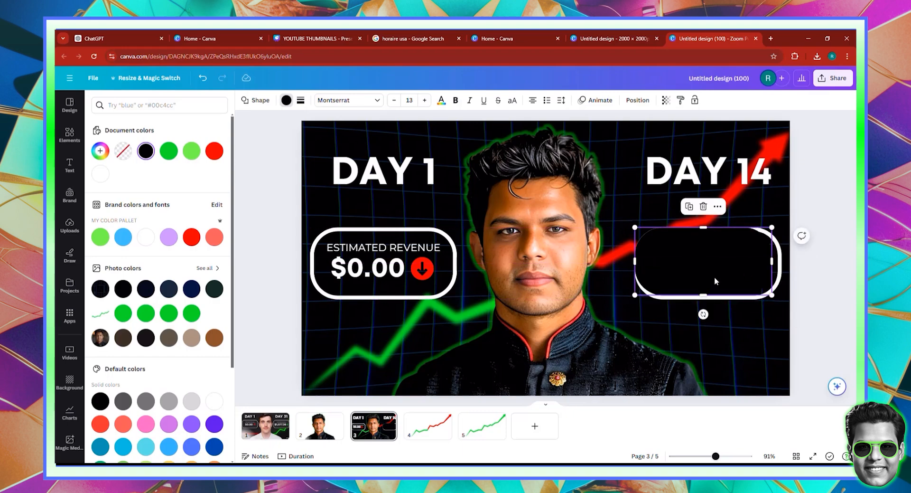
drag(712, 277, 716, 280)
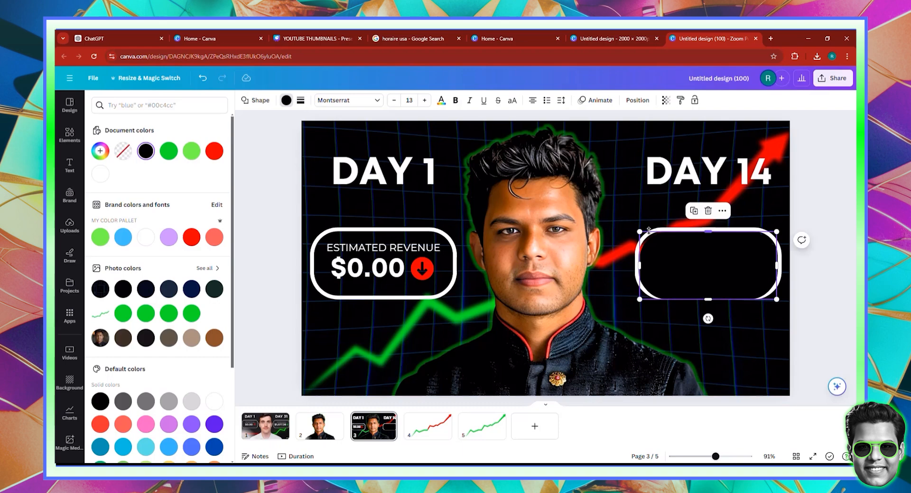
drag(642, 232, 638, 231)
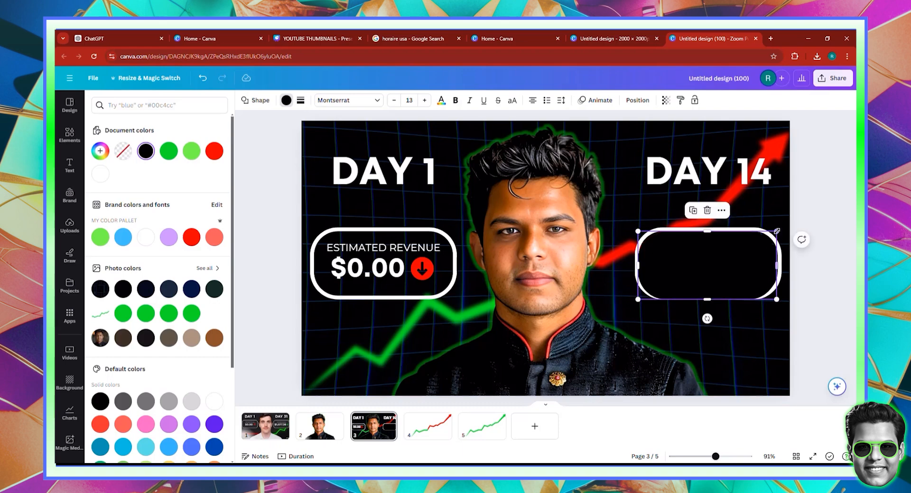
drag(778, 229, 780, 228)
drag(725, 275, 724, 272)
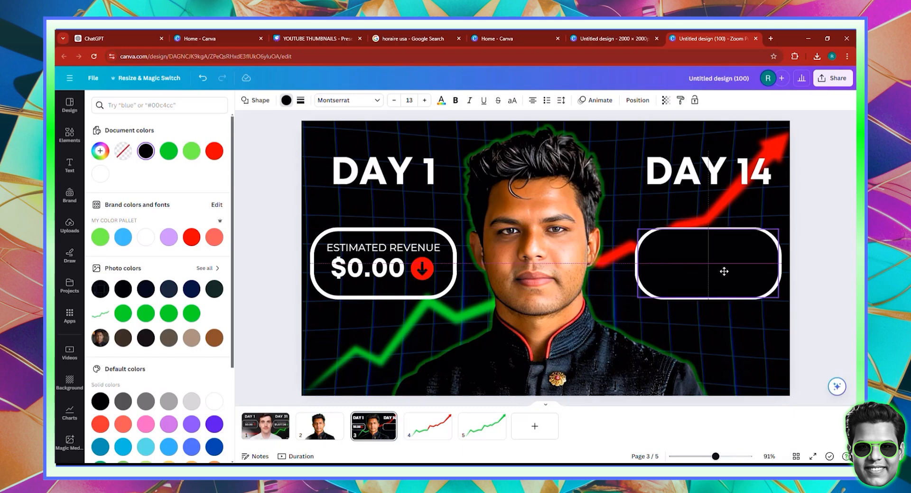
- Trim the black shape's top and bottom edges slightly and move its layer directly beneath the DAY 14 box outline
click(837, 325)
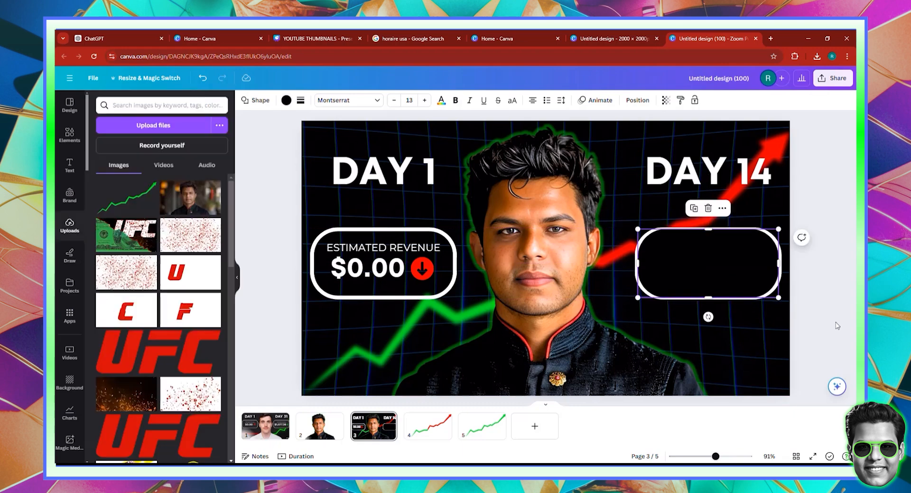
click(706, 244)
drag(712, 231, 712, 231)
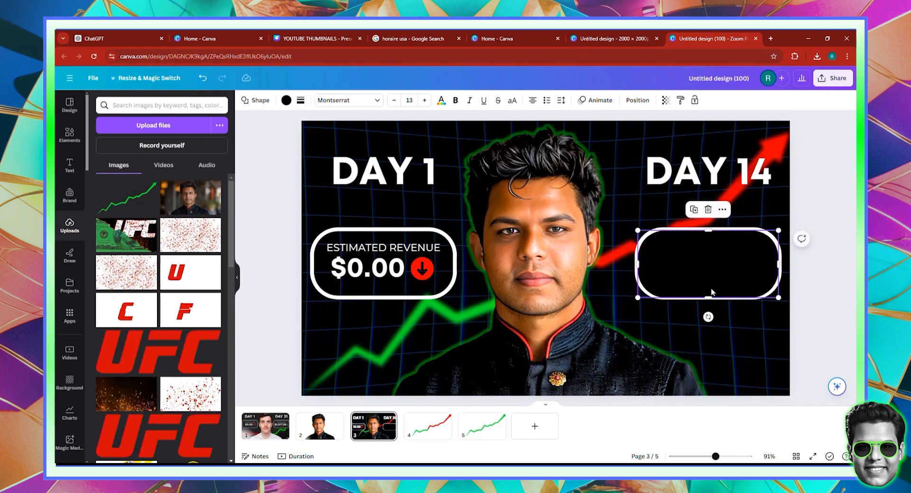
drag(707, 296, 708, 295)
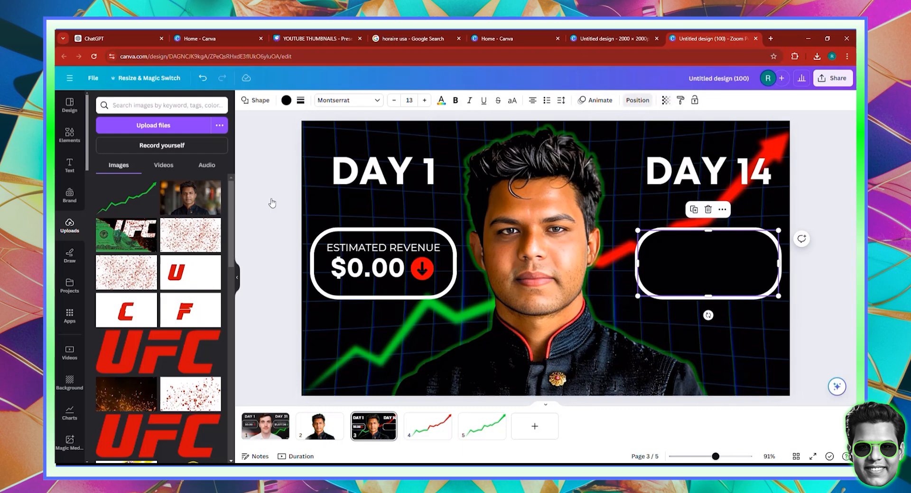
drag(178, 155, 175, 326)
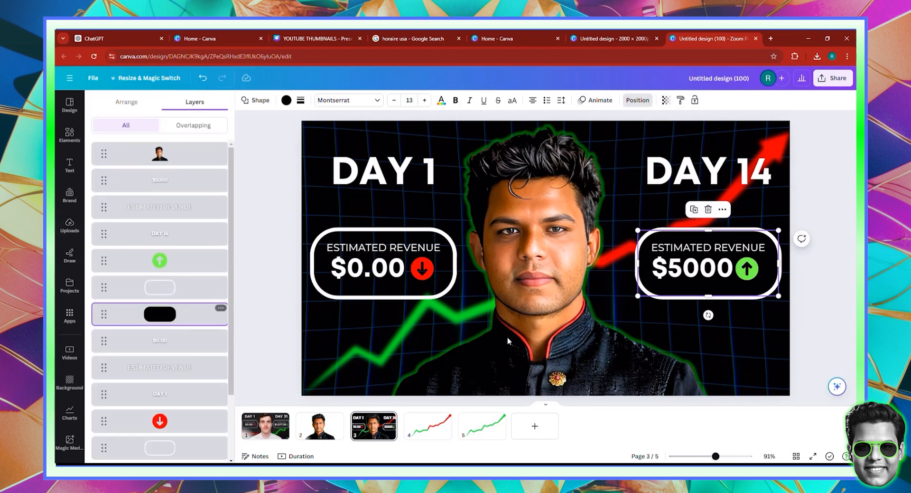
- Duplicate the black backing shape into the DAY 1 revenue box and move its layer directly beneath that box's white outline
click(692, 209)
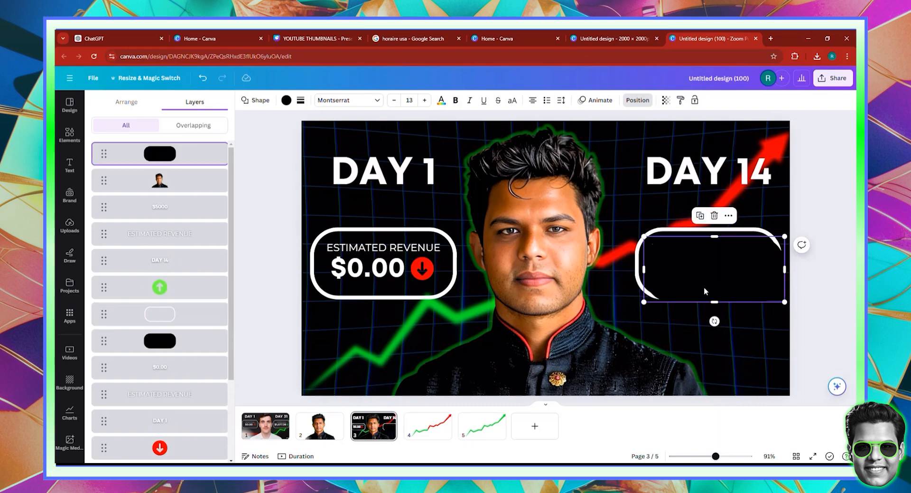
drag(726, 274, 399, 269)
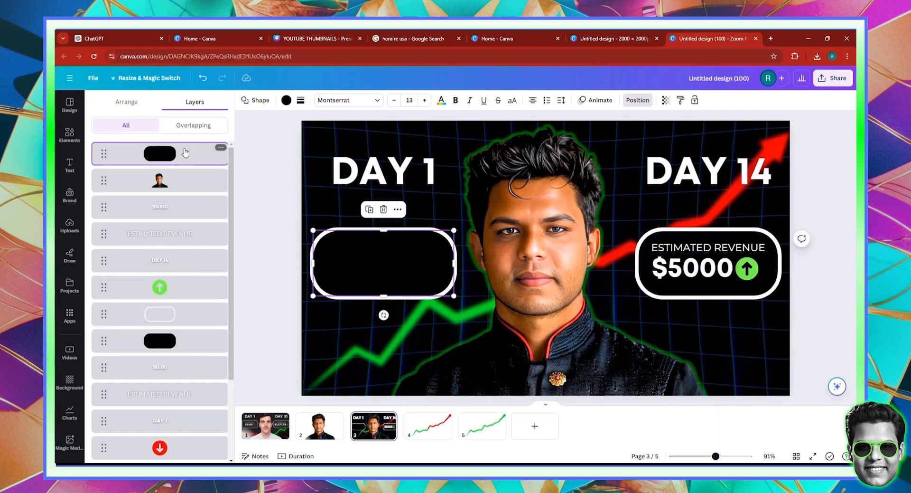
drag(167, 322, 170, 413)
drag(166, 285, 204, 361)
click(815, 306)
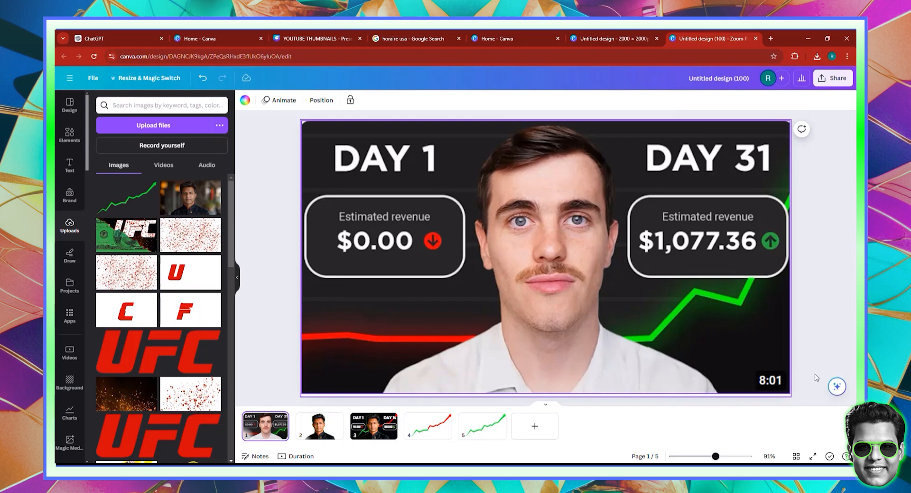
- Return to page 3 and lock the grouped background grid images in place
click(374, 426)
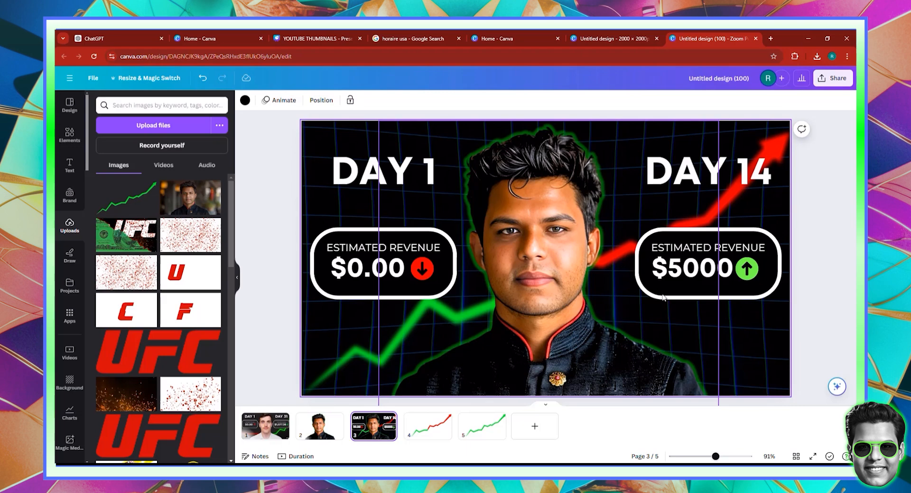
click(755, 326)
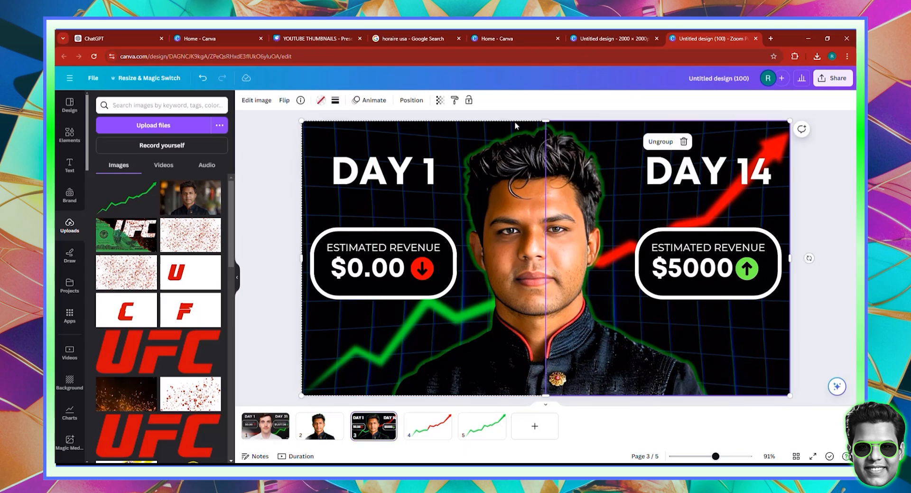
click(470, 101)
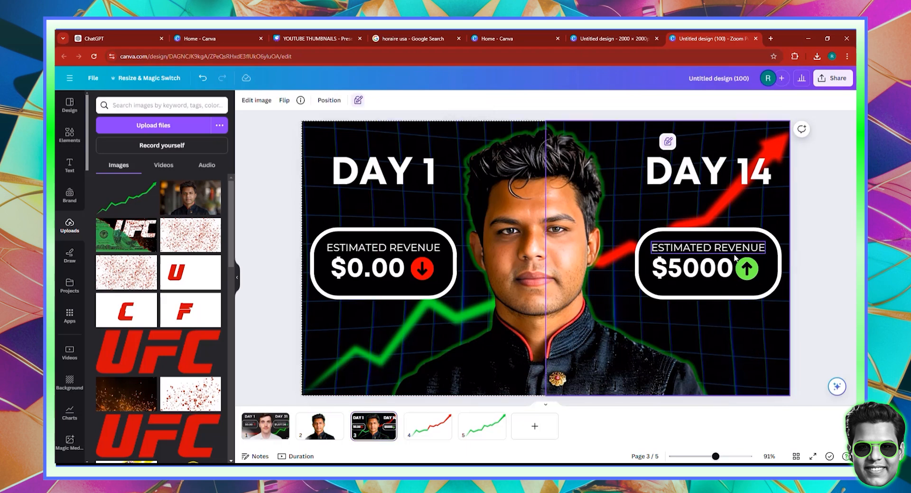
drag(812, 301, 745, 241)
drag(738, 276, 736, 257)
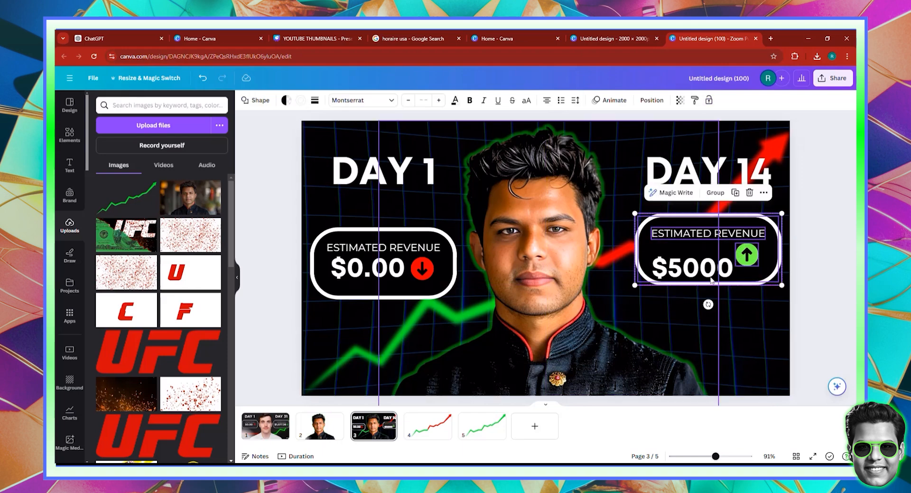
click(203, 78)
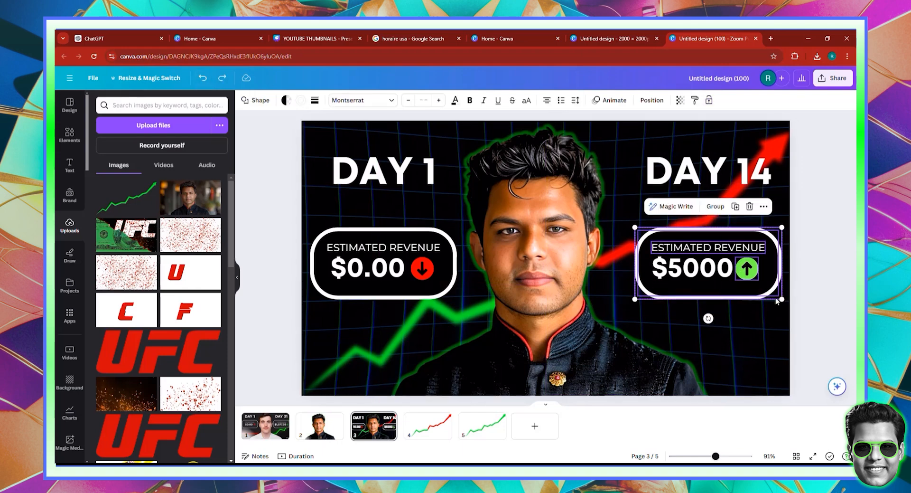
click(804, 303)
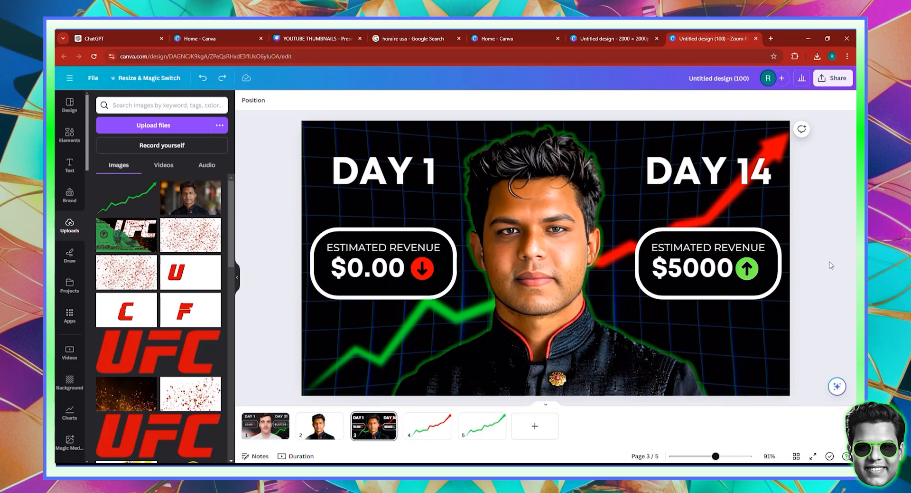